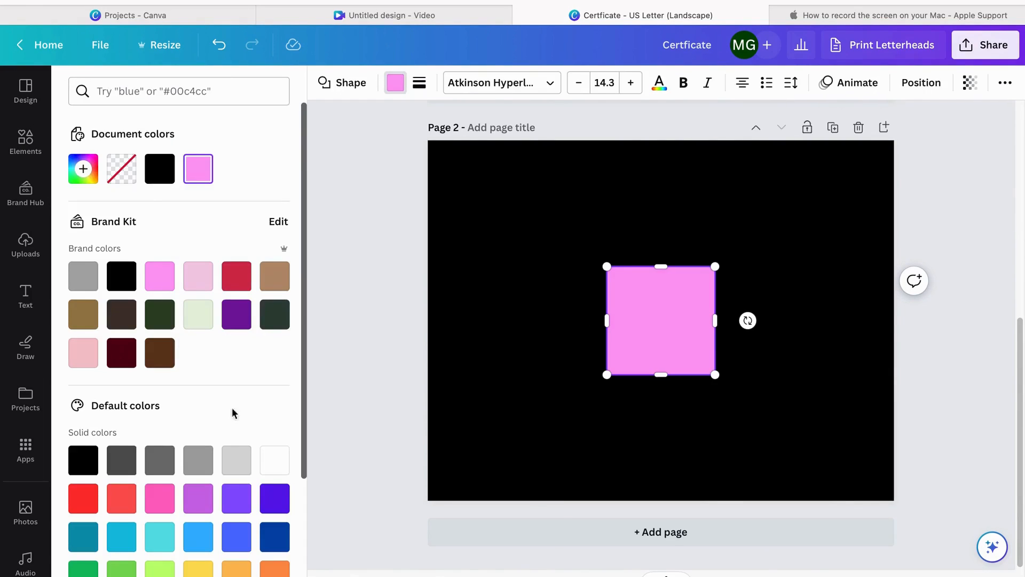
Fill the square white and stretch it to cover page 2
click(274, 460)
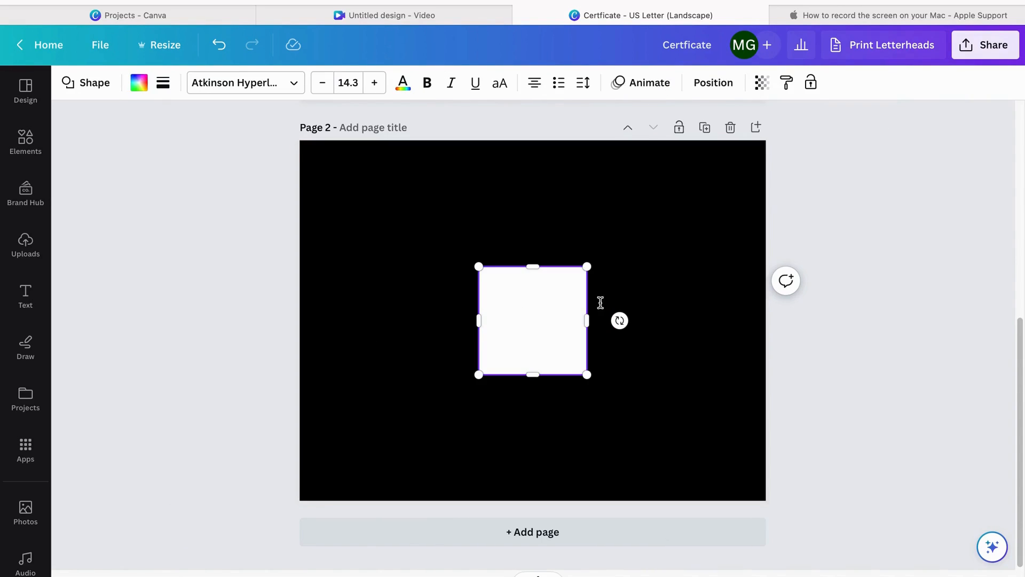
click(623, 264)
drag(534, 304, 764, 198)
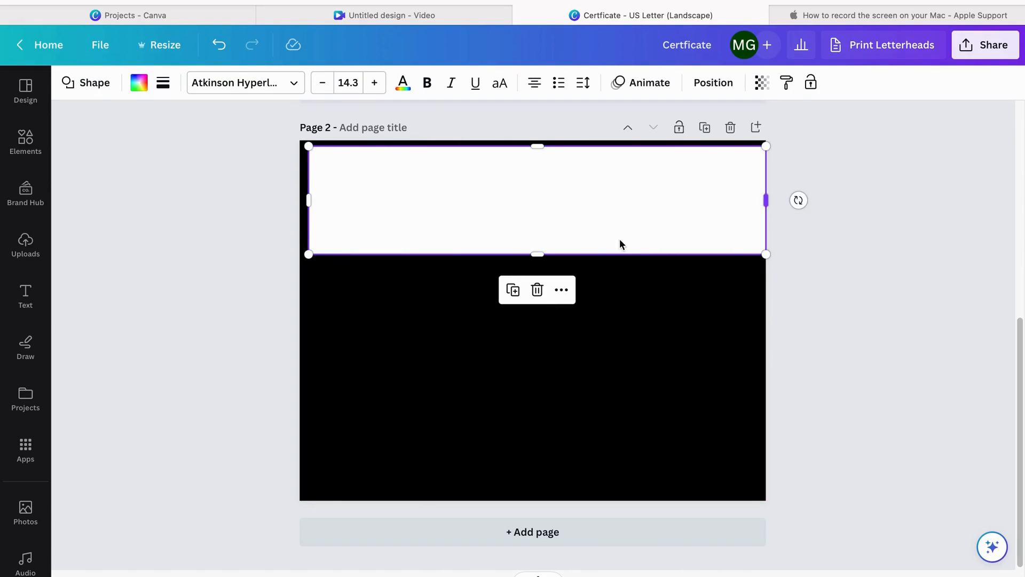
drag(537, 254, 539, 500)
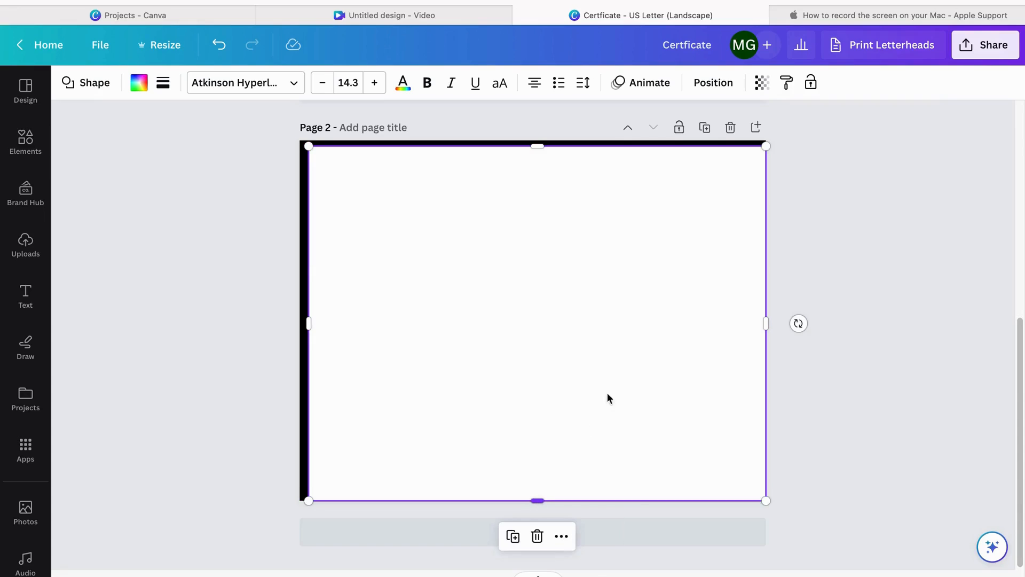
Centre the white panel vertically and horizontally on the page
click(712, 84)
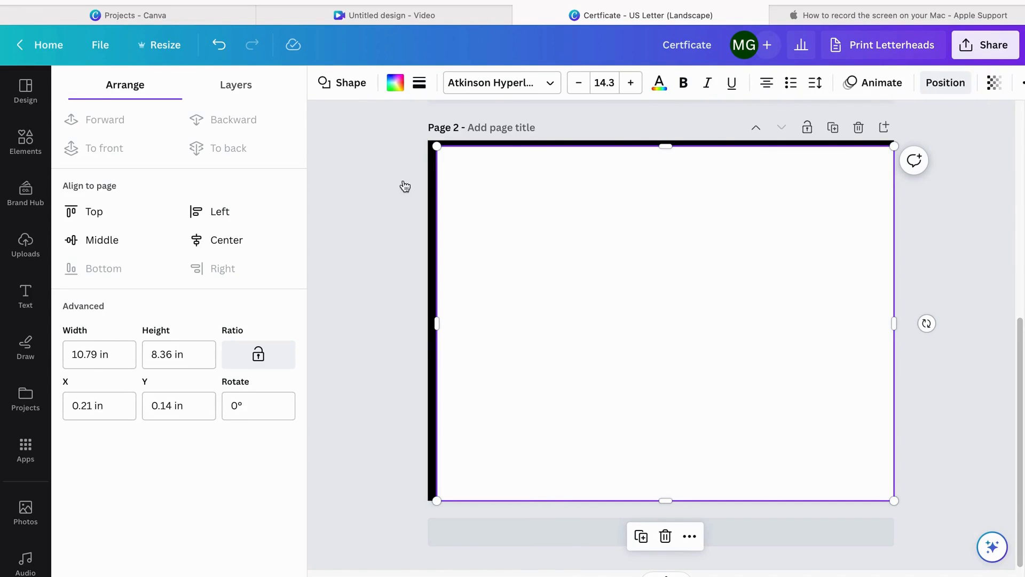
click(88, 242)
click(216, 246)
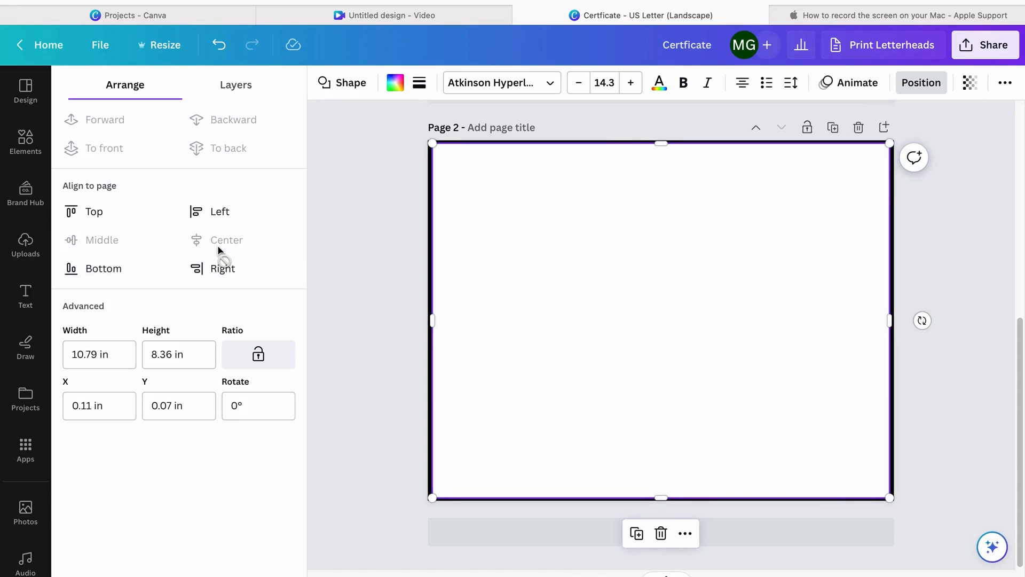
click(349, 225)
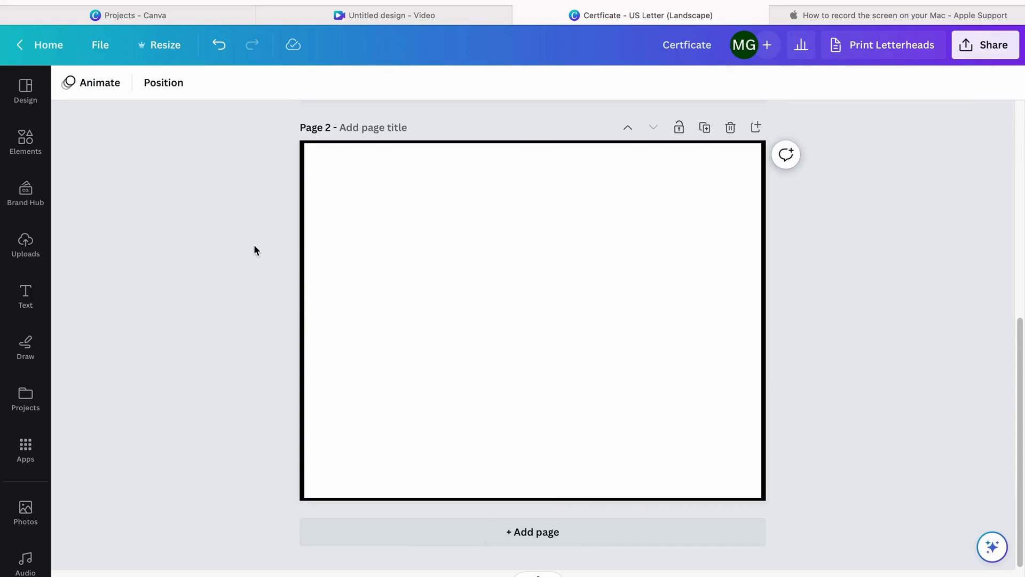
Lock the page-filling white panel and add a new paragraph text box
click(671, 270)
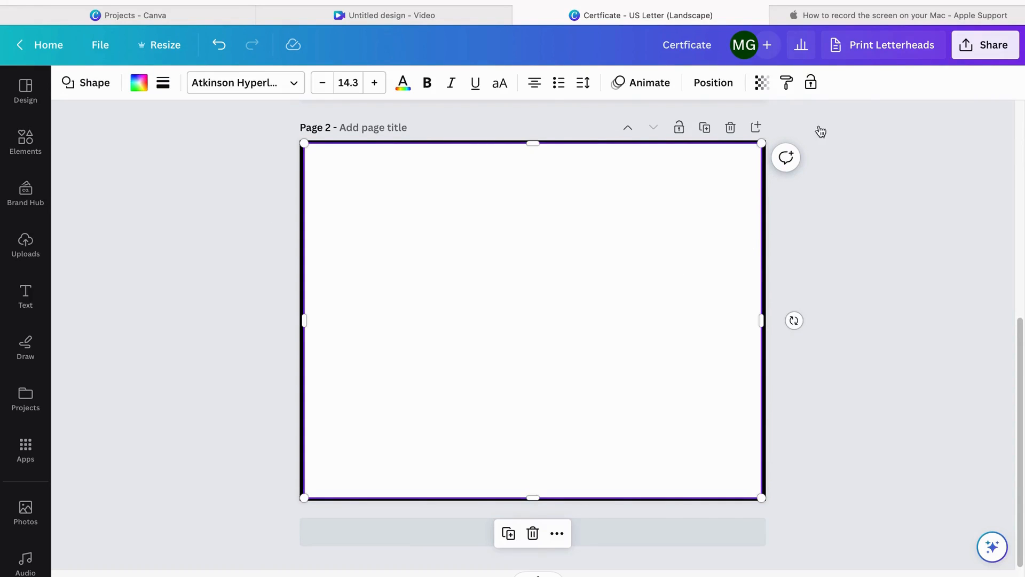
click(813, 85)
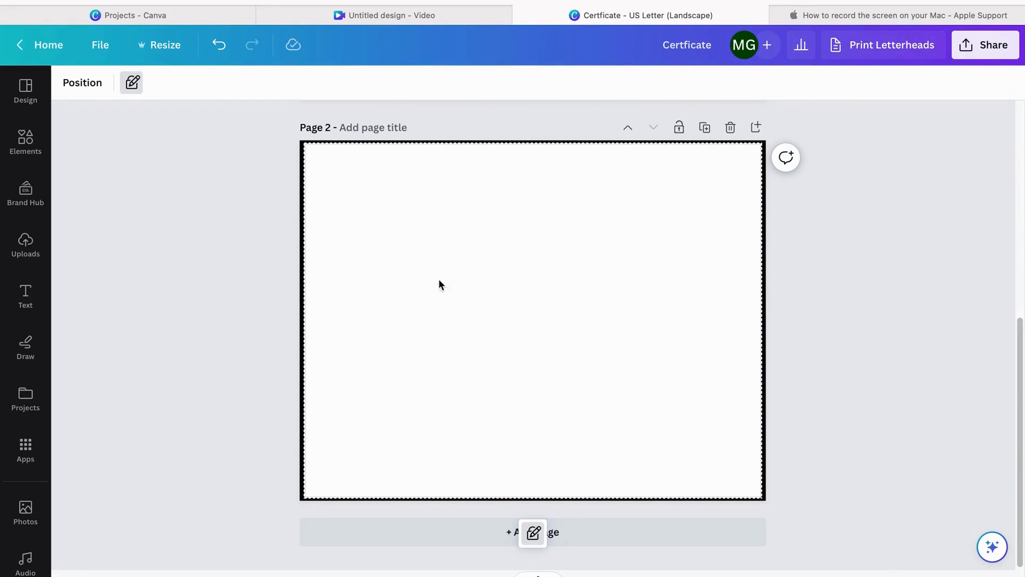
click(891, 255)
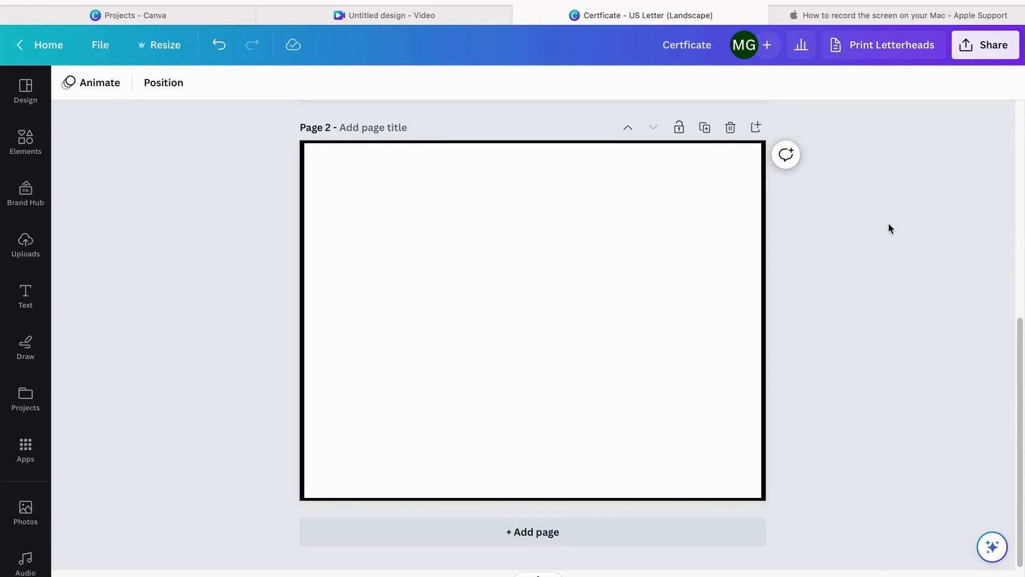
key(t)
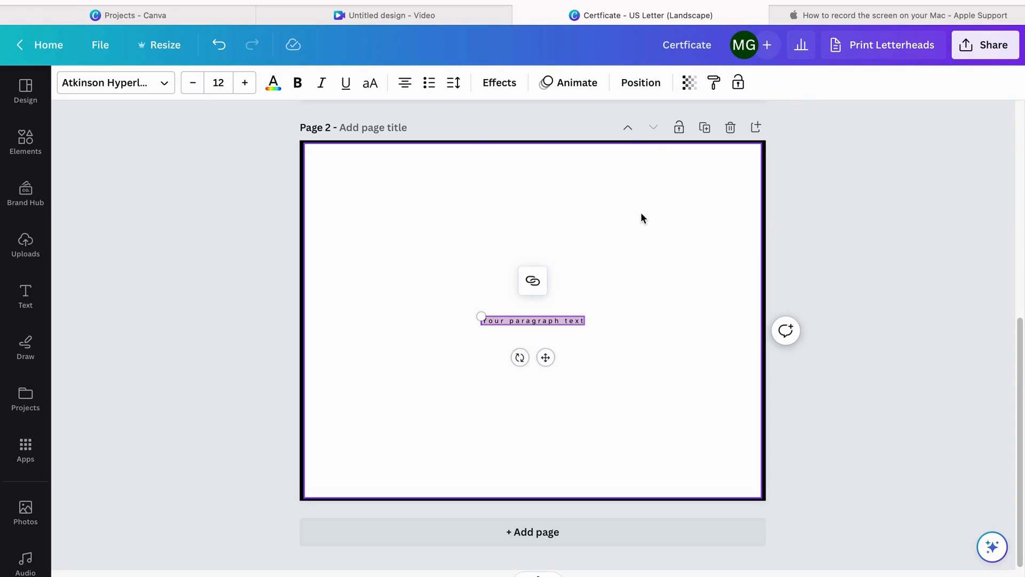
Adjust the new text box's letter spacing and set its font size to 22
click(650, 83)
click(341, 203)
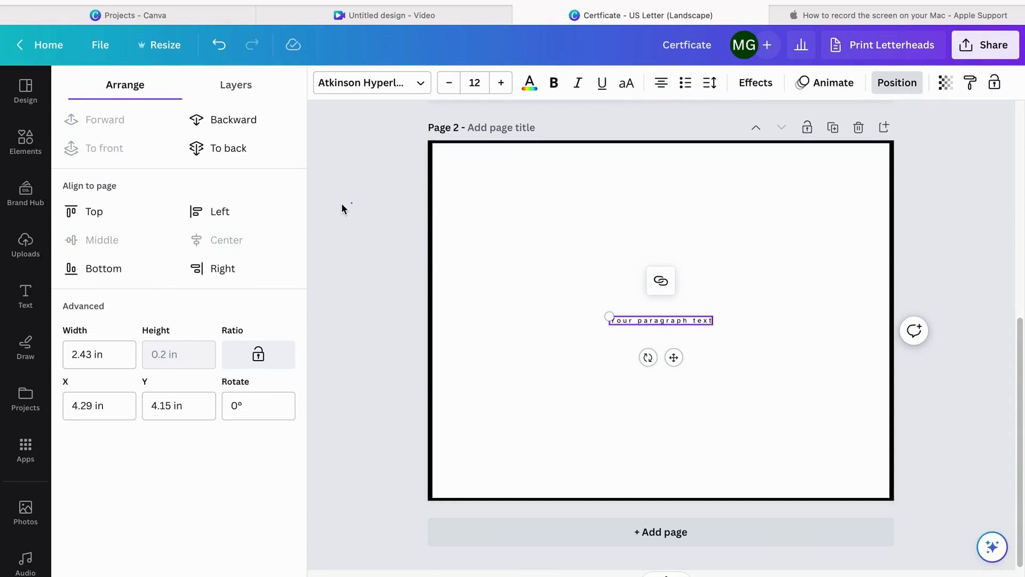
click(349, 240)
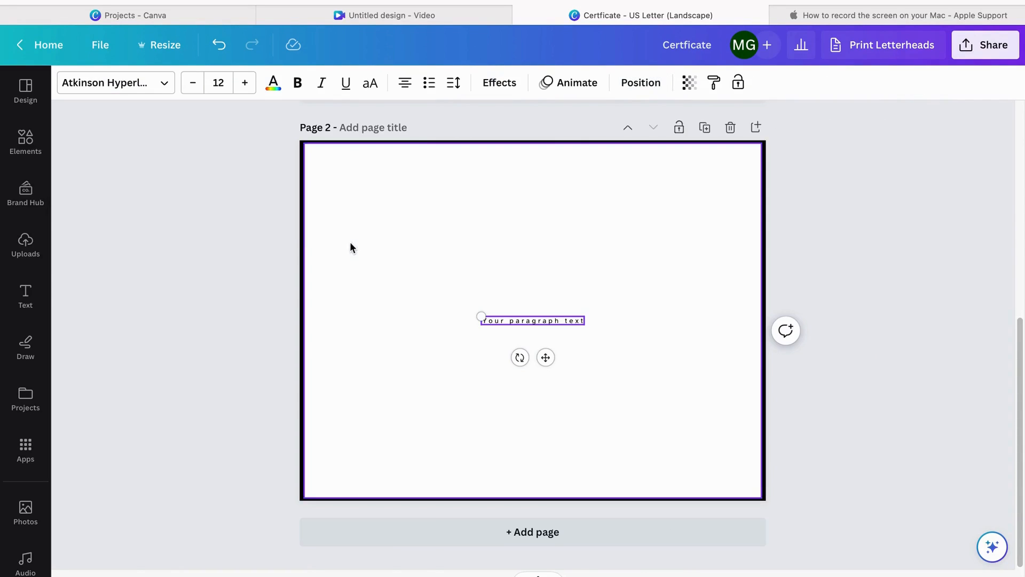
click(532, 320)
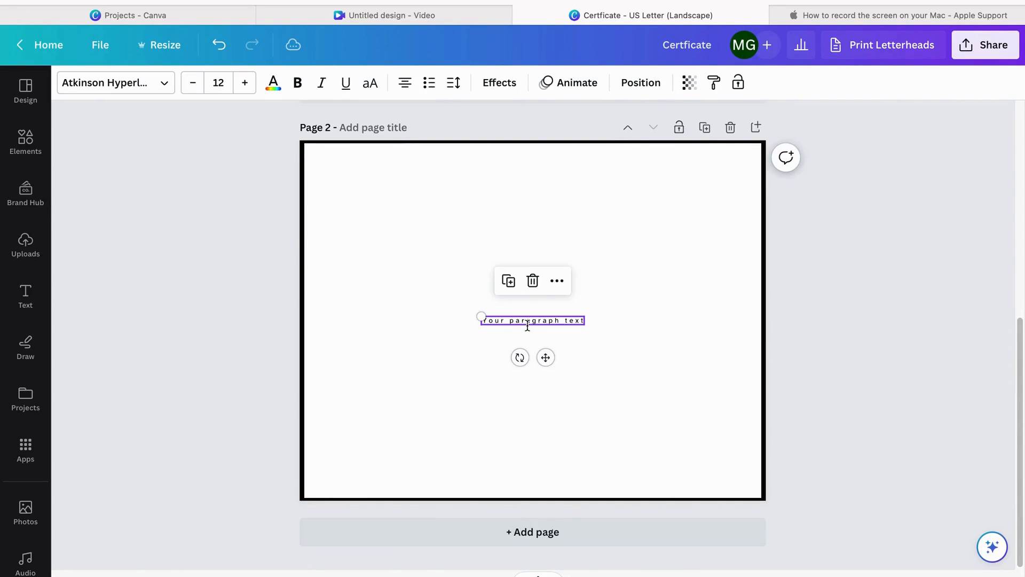
click(454, 84)
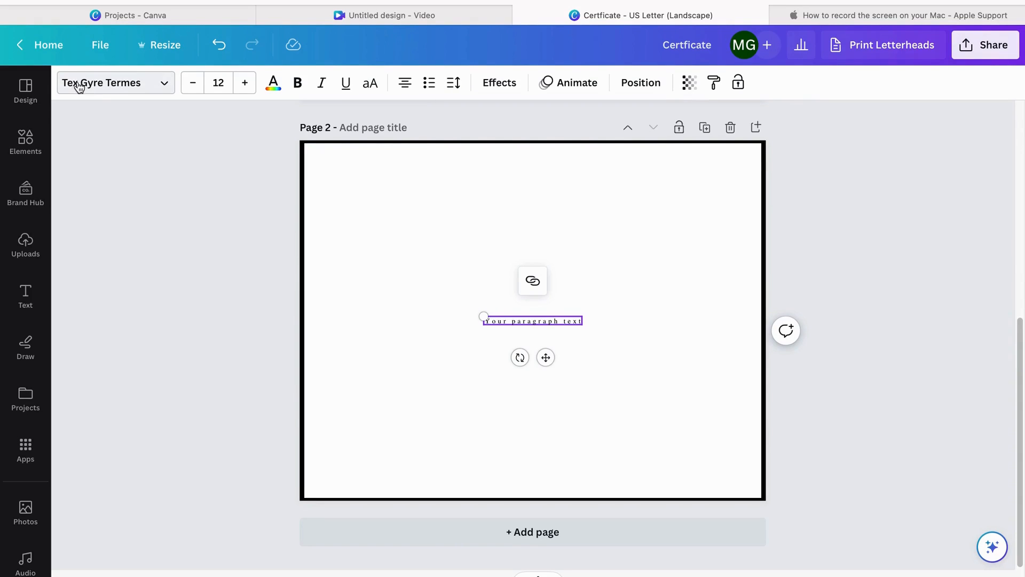
click(516, 318)
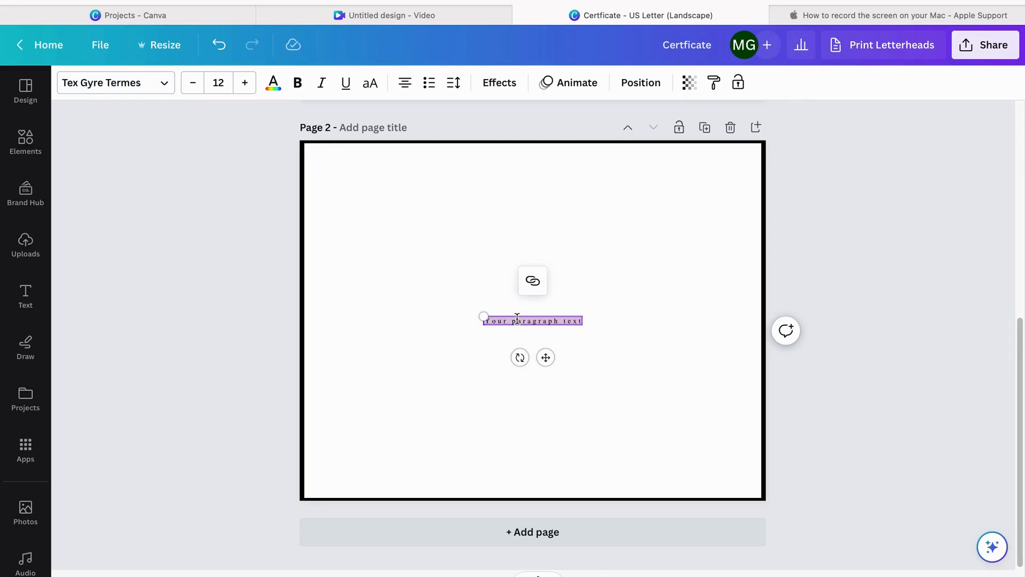
click(216, 81)
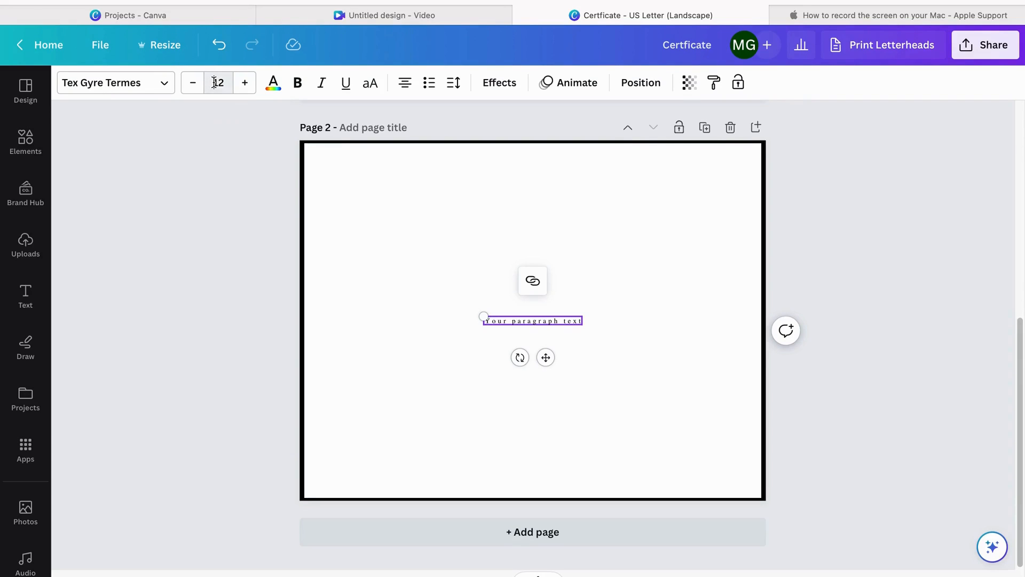
text(22)
key(Return)
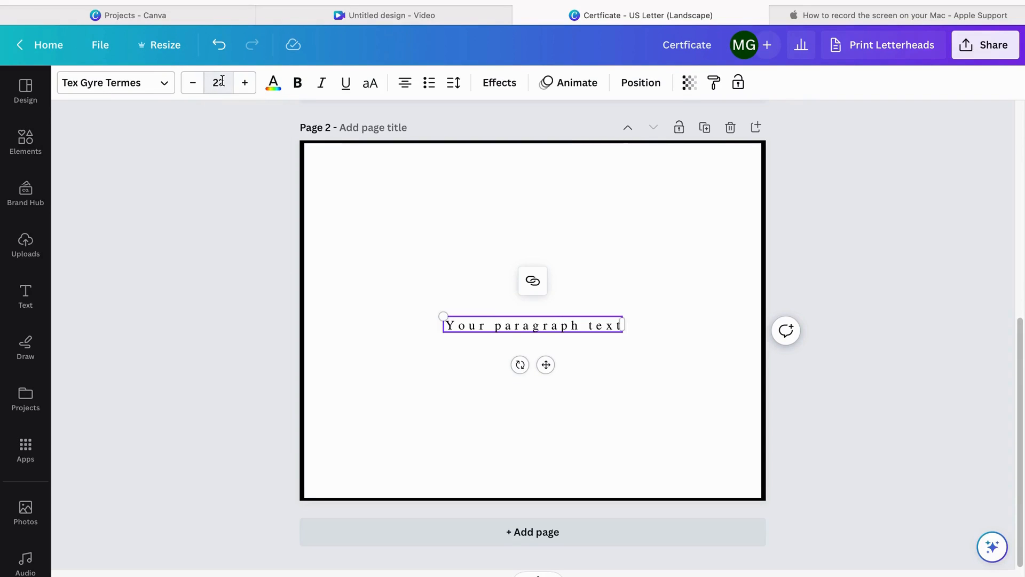
Replace the text with 'YOUR BUSINESS HERE' and shrink it to about 19.7
double_click(562, 324)
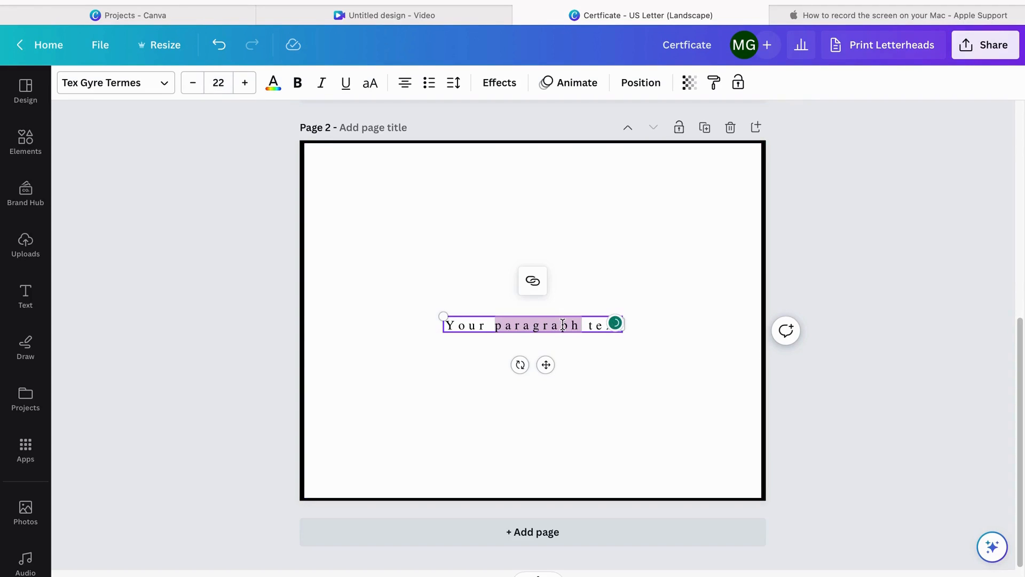
double_click(590, 326)
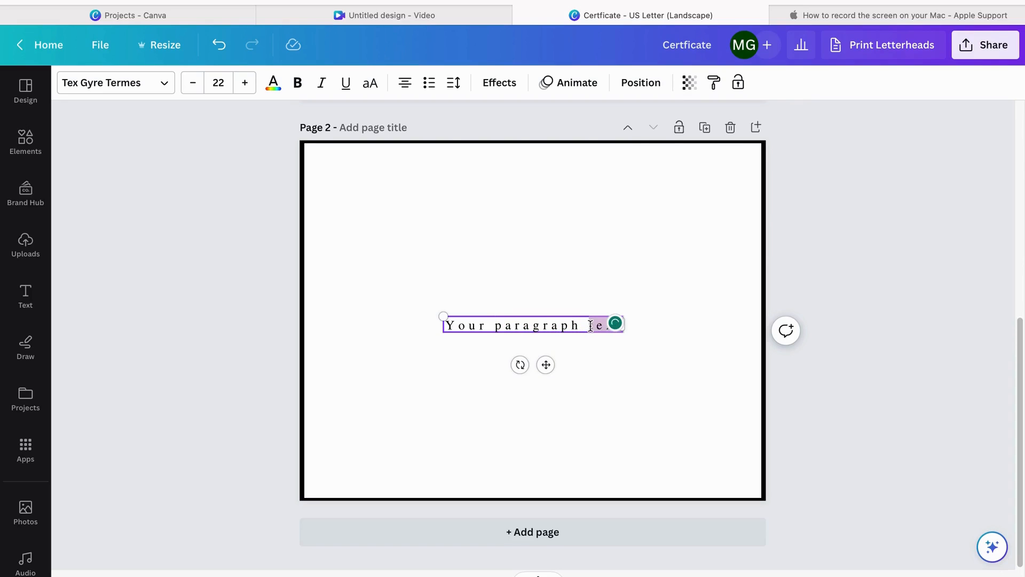
triple_click(588, 326)
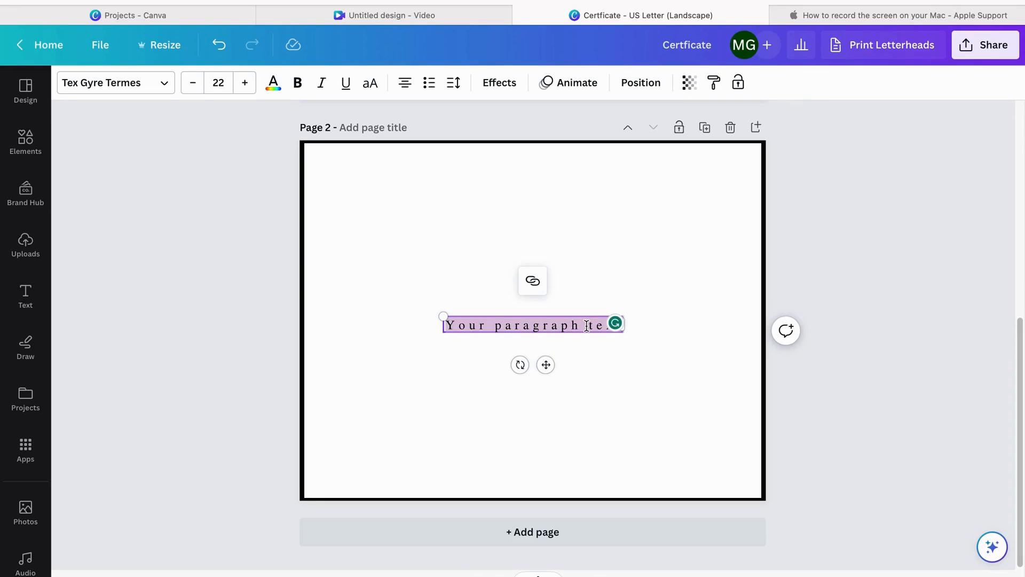
text(YOUR BUSI)
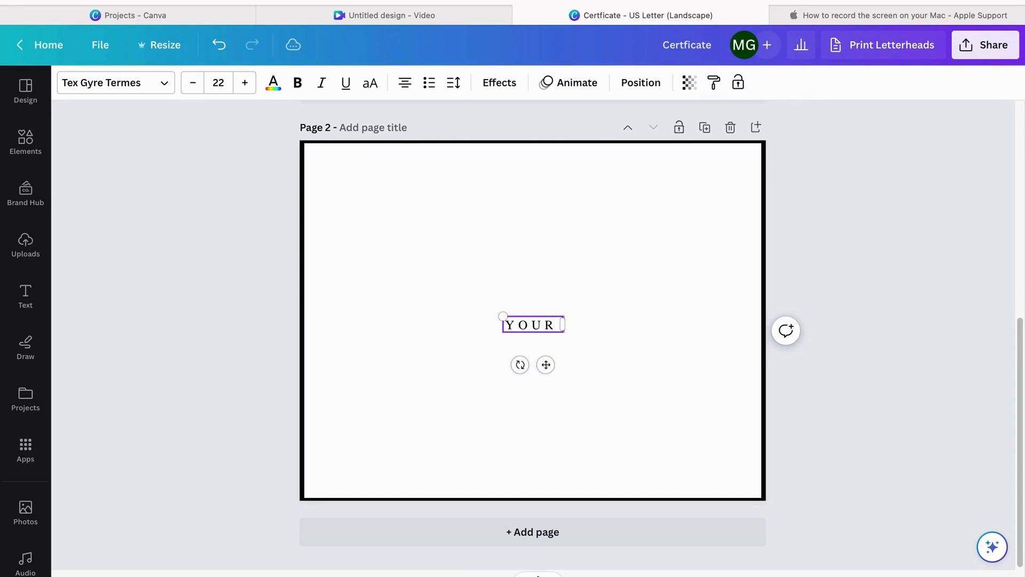
text(N)
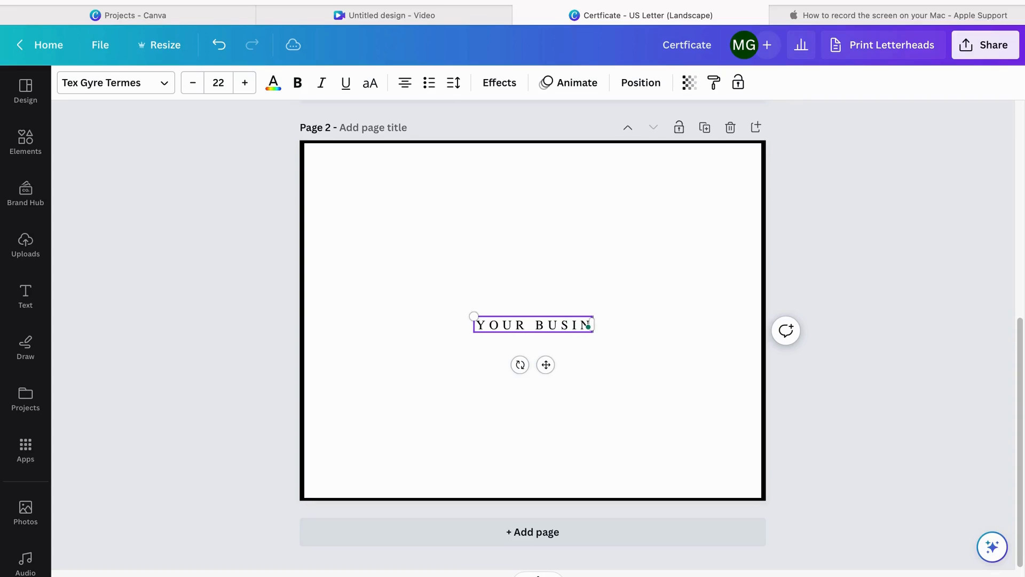
text(ESS)
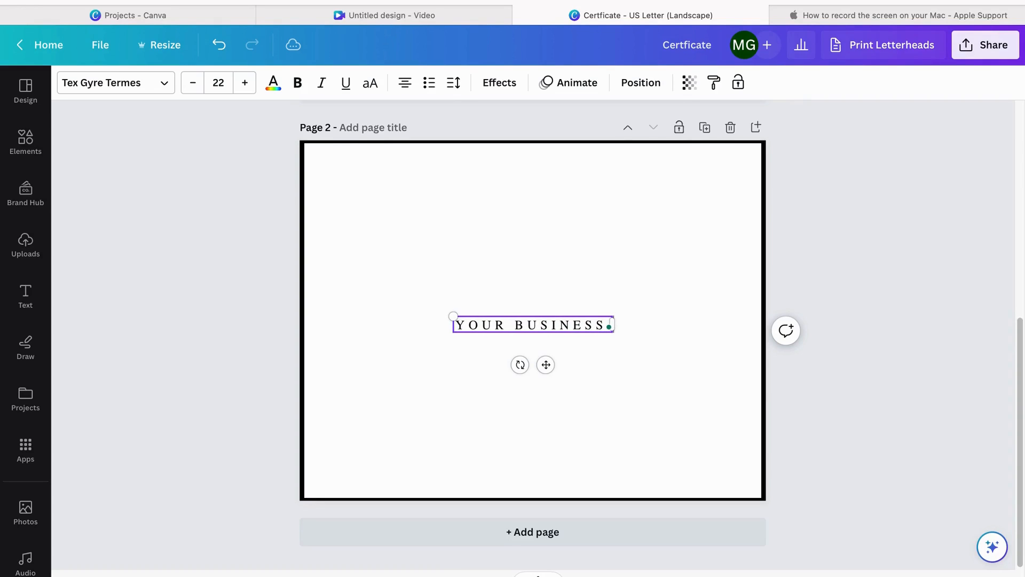
text( HERE)
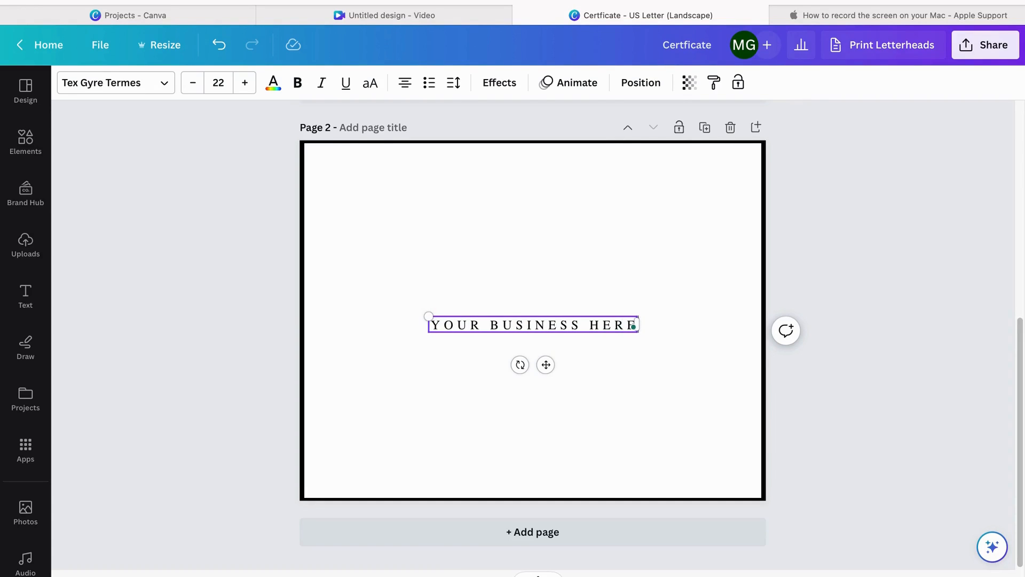
drag(429, 316, 462, 326)
Match page 1: set YOUR BUSINESS HERE to size 17 and move it to page 2's top centre
scroll(530, 248, up, 10)
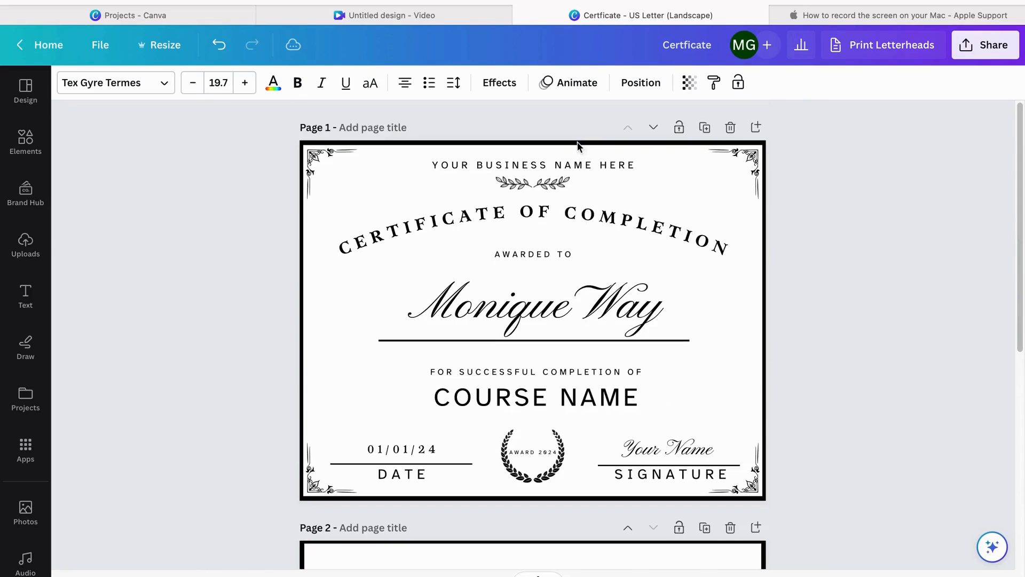
click(571, 165)
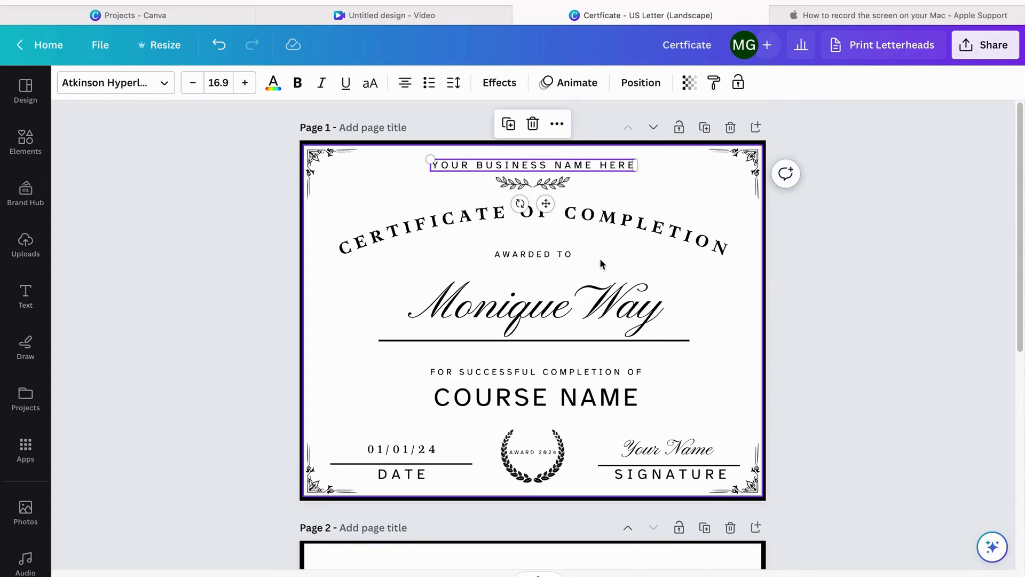
scroll(600, 260, down, 5)
click(568, 501)
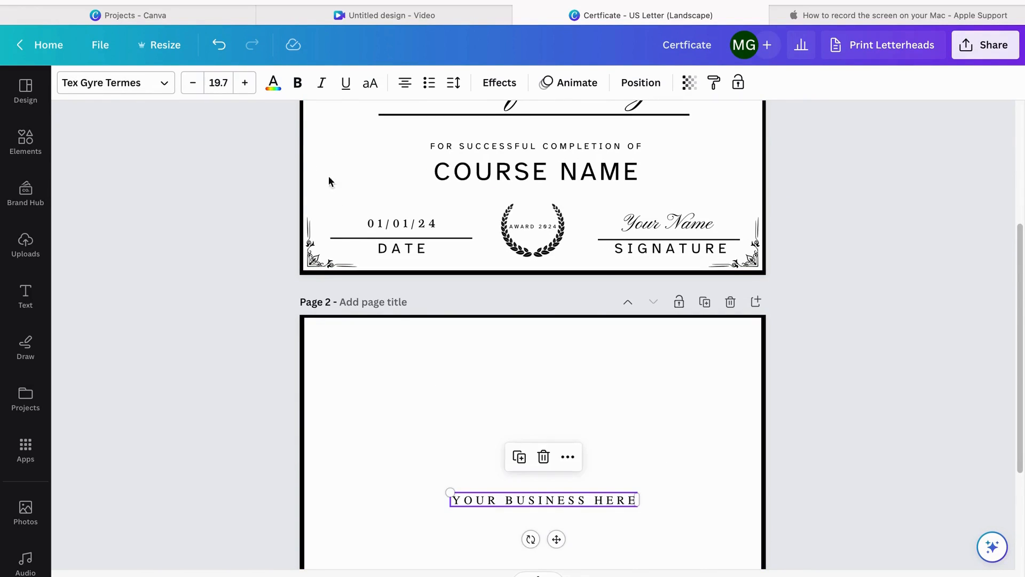
click(216, 82)
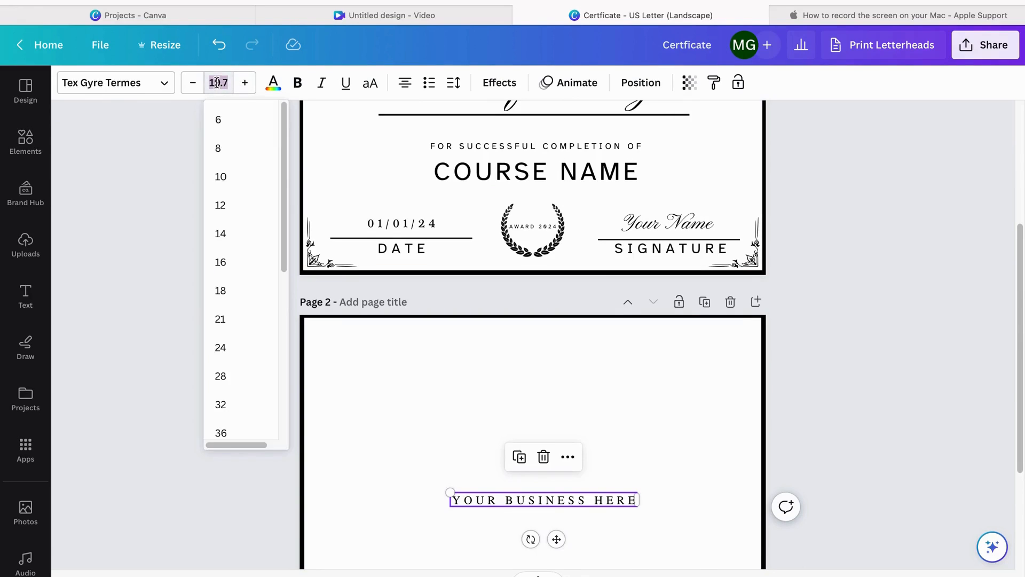
text(1)
key(Return)
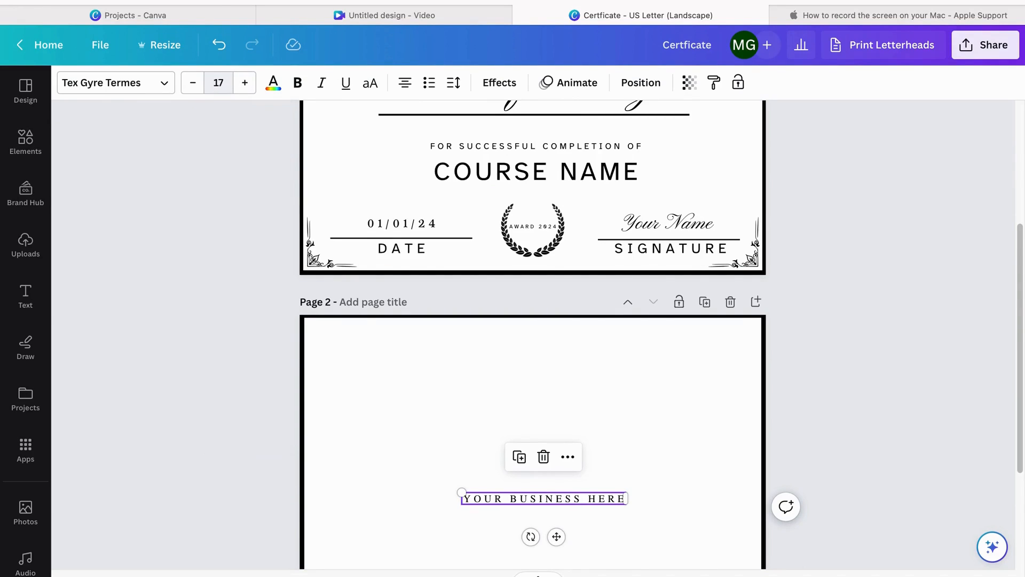
drag(557, 536, 548, 371)
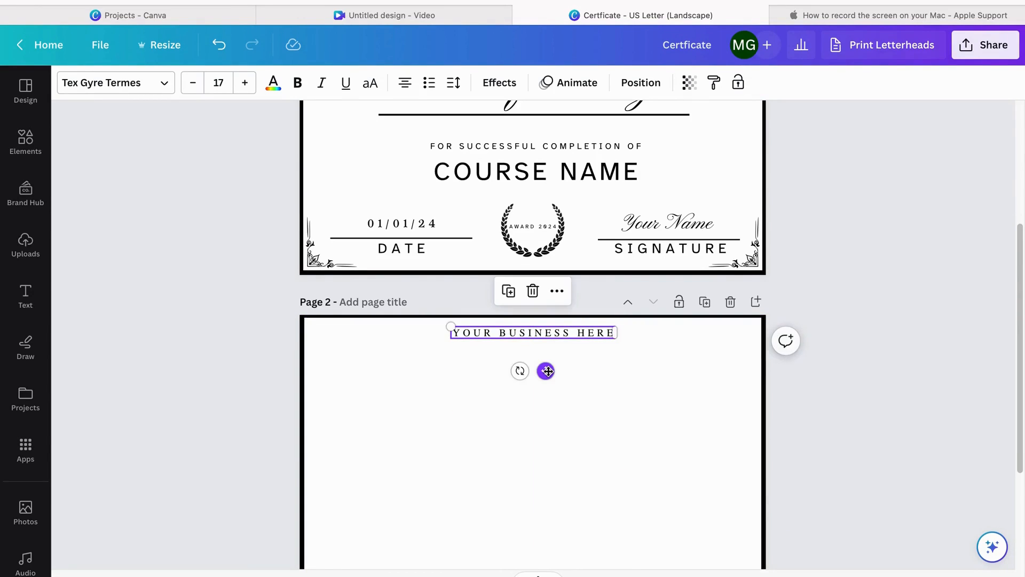
click(837, 277)
scroll(850, 261, up, 5)
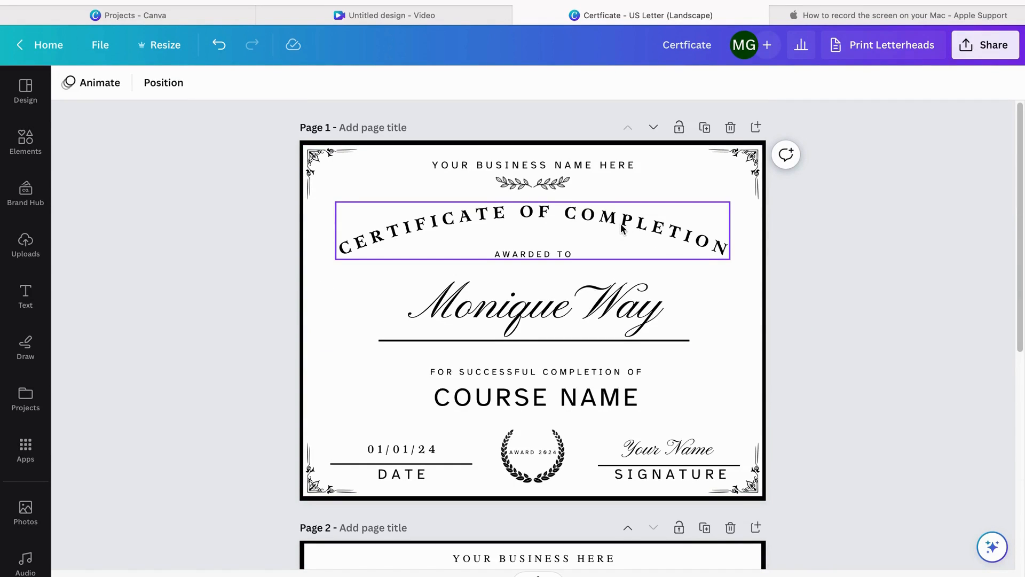
scroll(910, 243, down, 8)
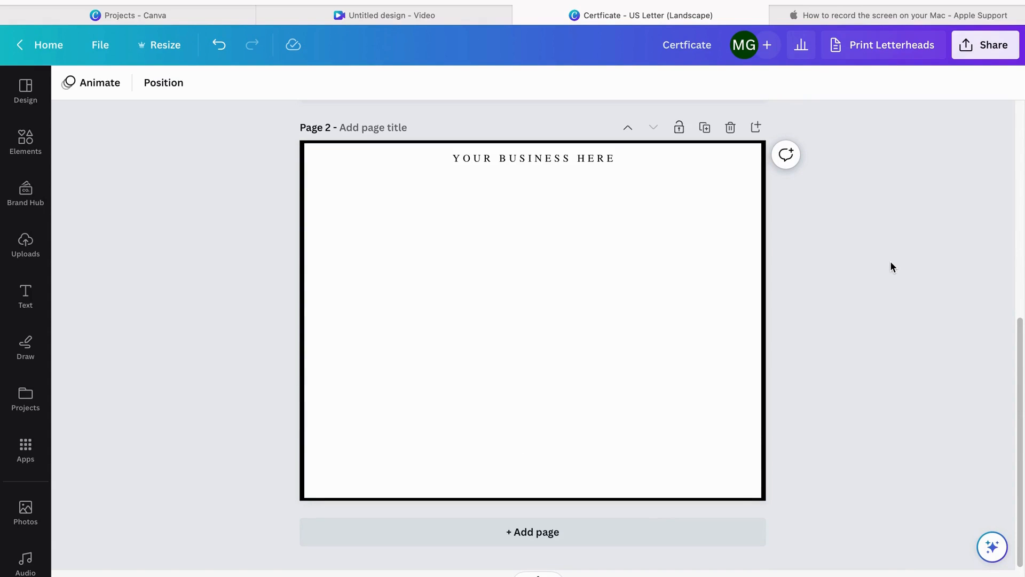
Add a new paragraph text box, enlarge it, and set its letter spacing to 0
key(t)
drag(481, 316, 403, 290)
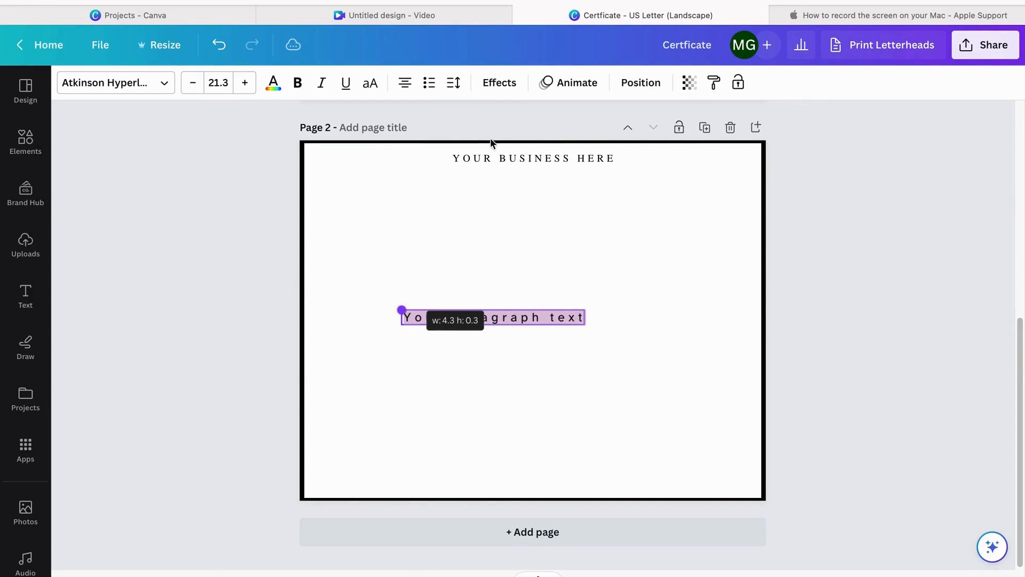
click(439, 154)
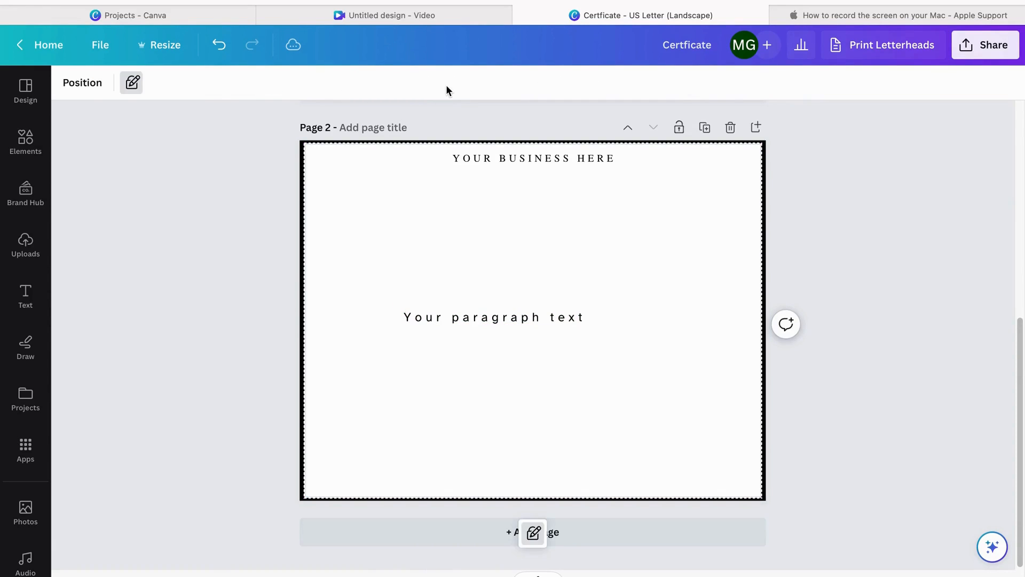
click(452, 316)
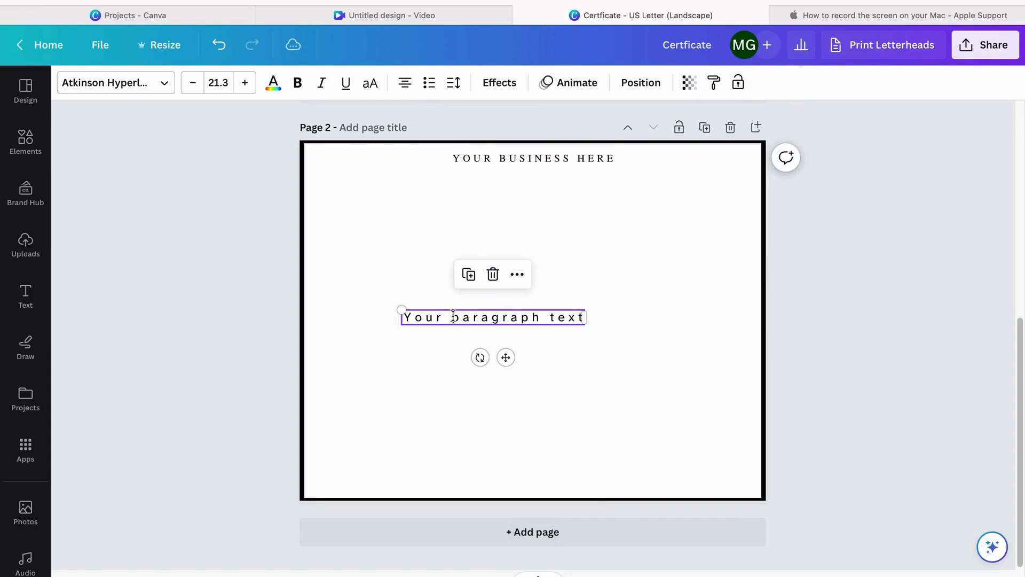
click(454, 83)
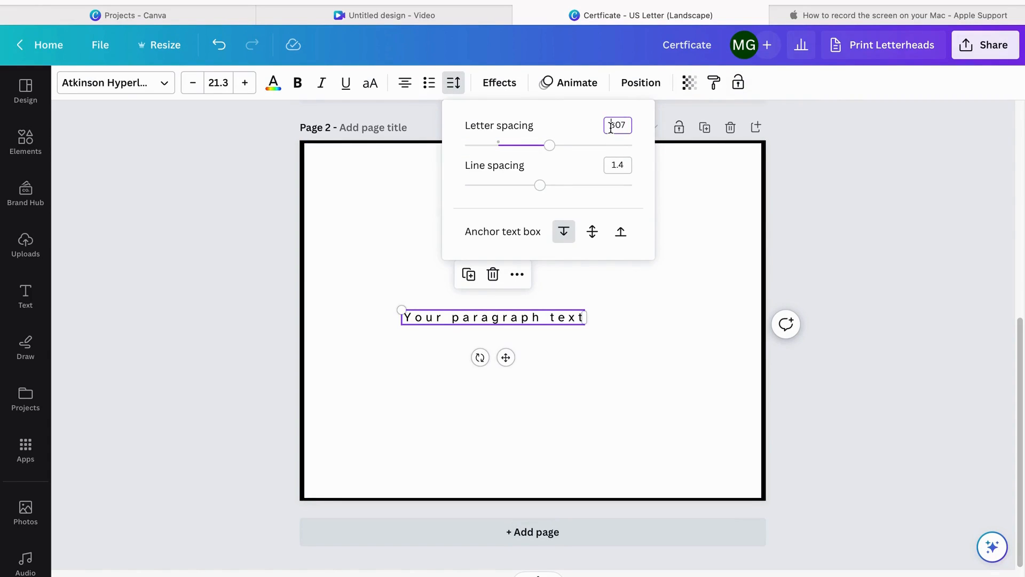
click(611, 126)
text(0)
click(699, 298)
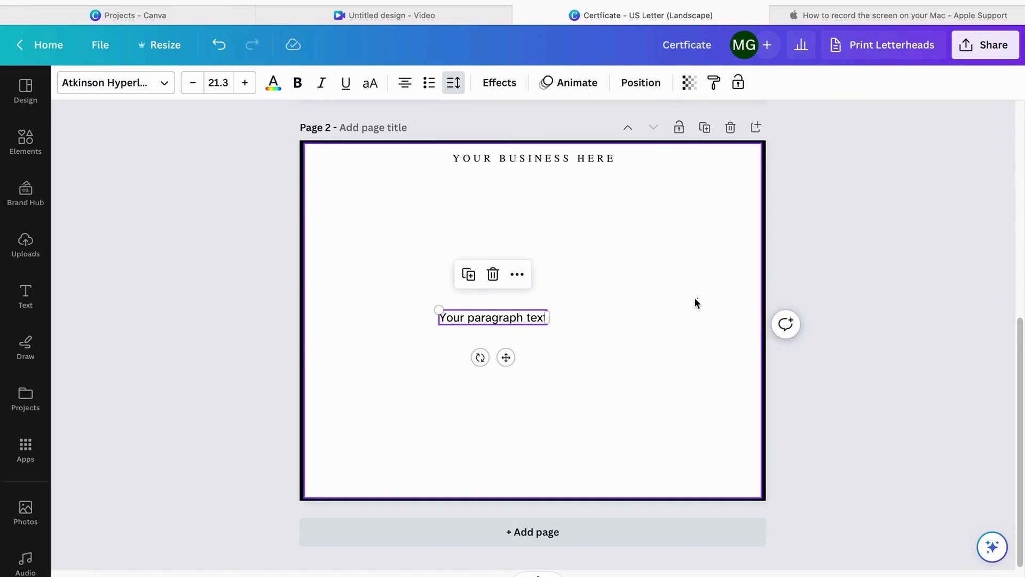
Type 'CERTIFICATE OF COMPLETION', enlarge it to 26.8, and place it below the business line
click(512, 335)
click(503, 317)
click(503, 317)
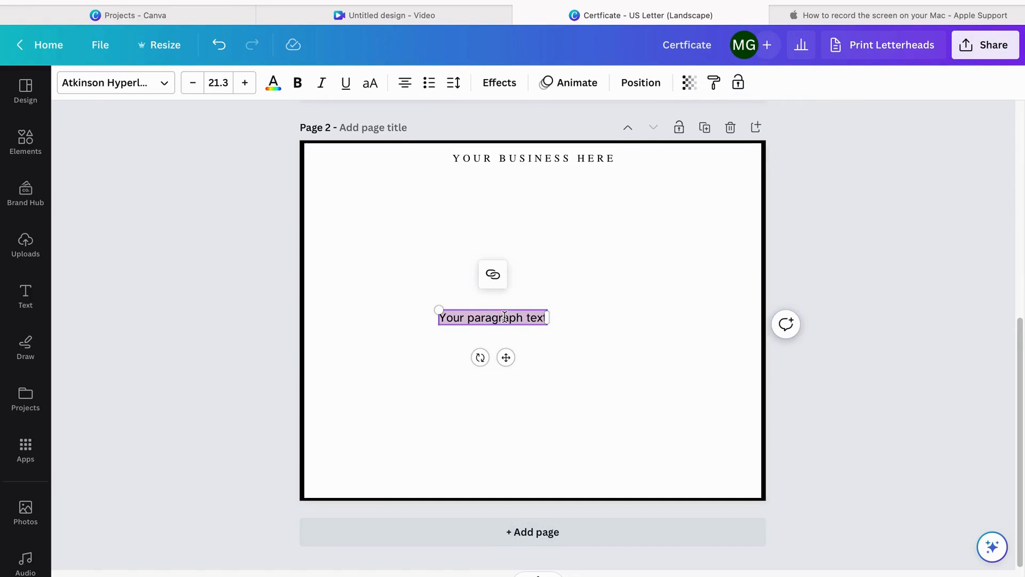
text(C)
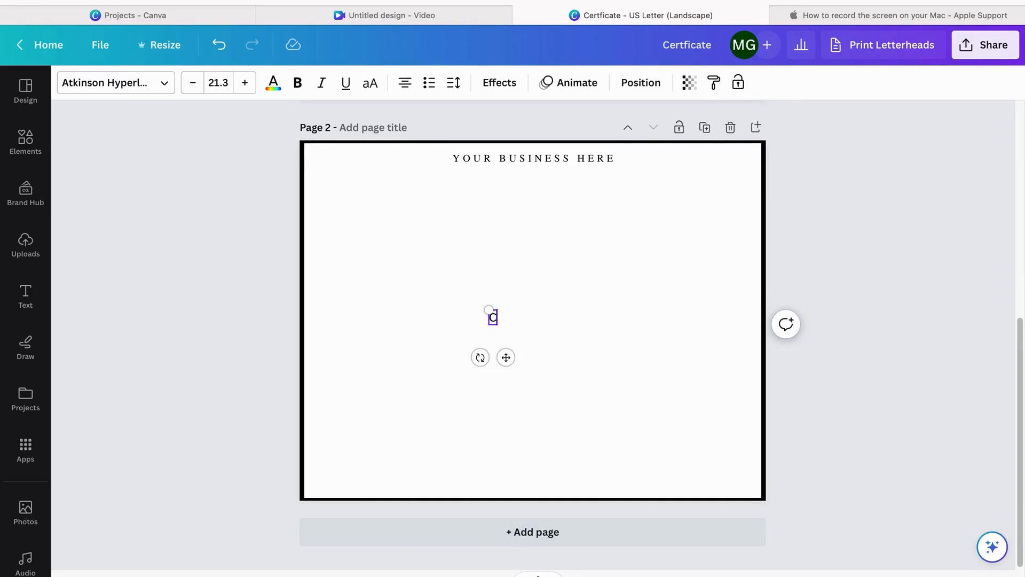
text(ERTIFICATE)
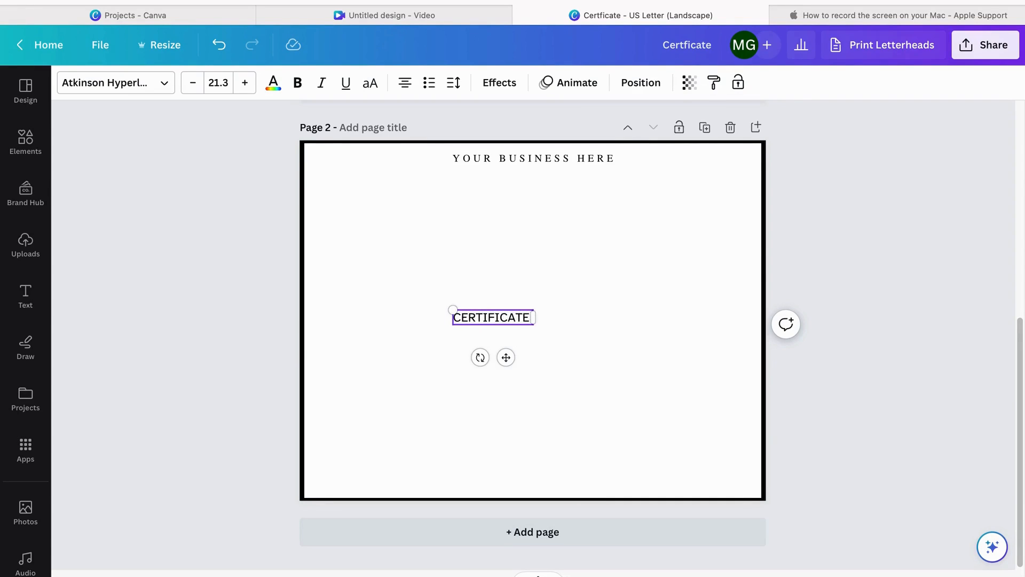
text( OF COMPLETION)
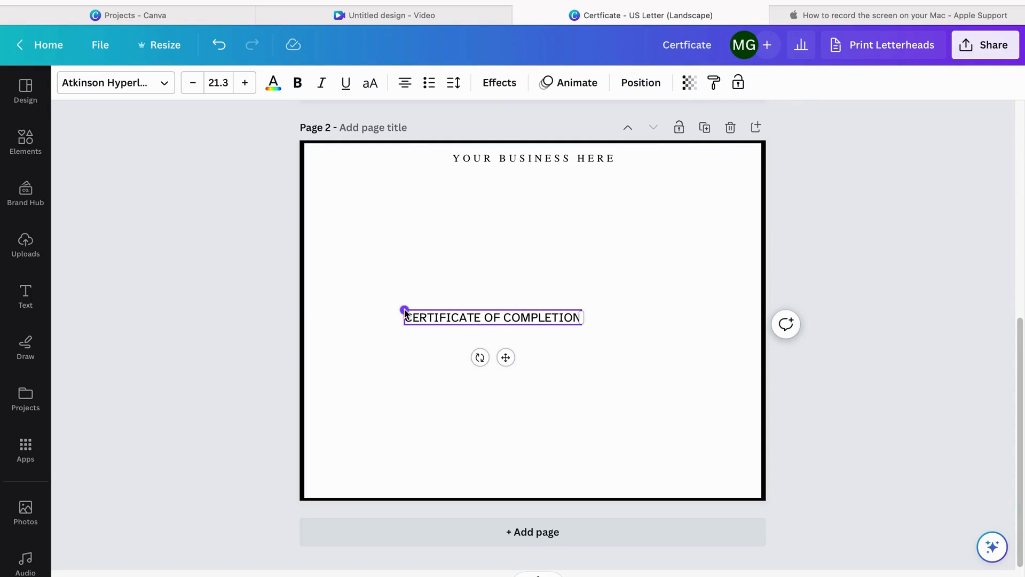
drag(385, 297, 352, 288)
drag(482, 354, 545, 251)
scroll(414, 286, up, 6)
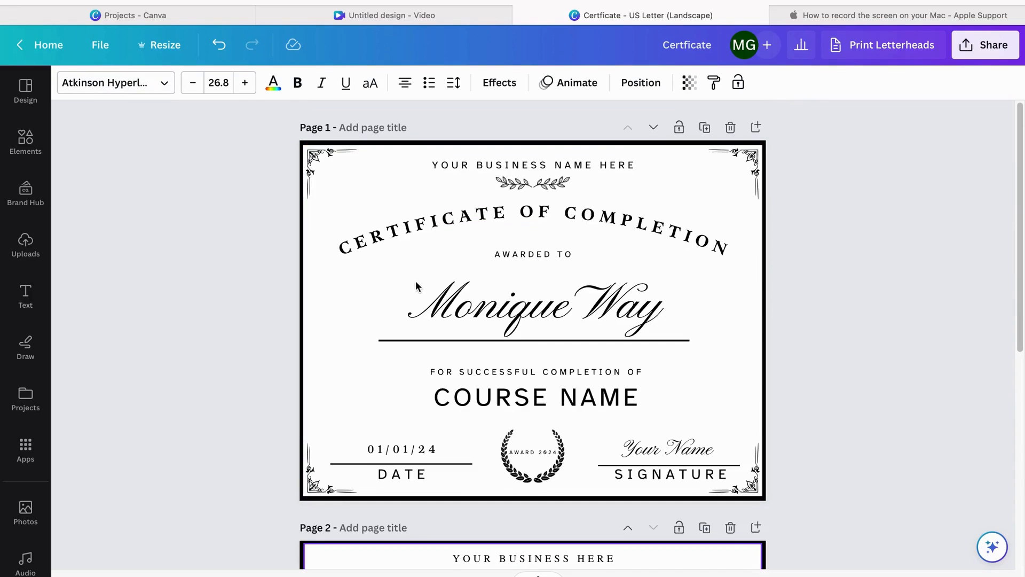
scroll(454, 304, down, 6)
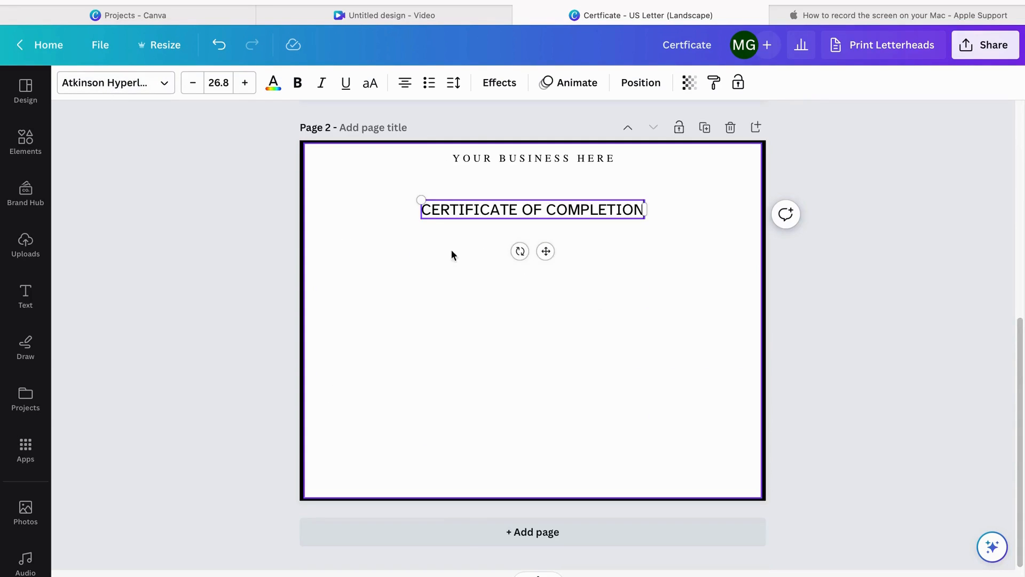
Apply Zenaida Medium to the CERTIFICATE OF COMPLETION heading and widen its letter spacing to 179
click(128, 93)
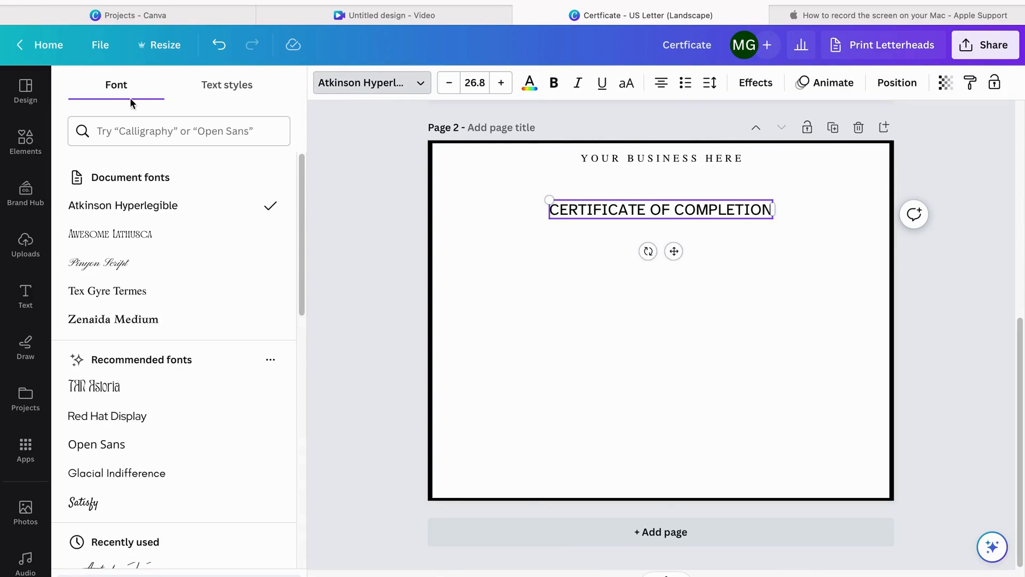
click(153, 324)
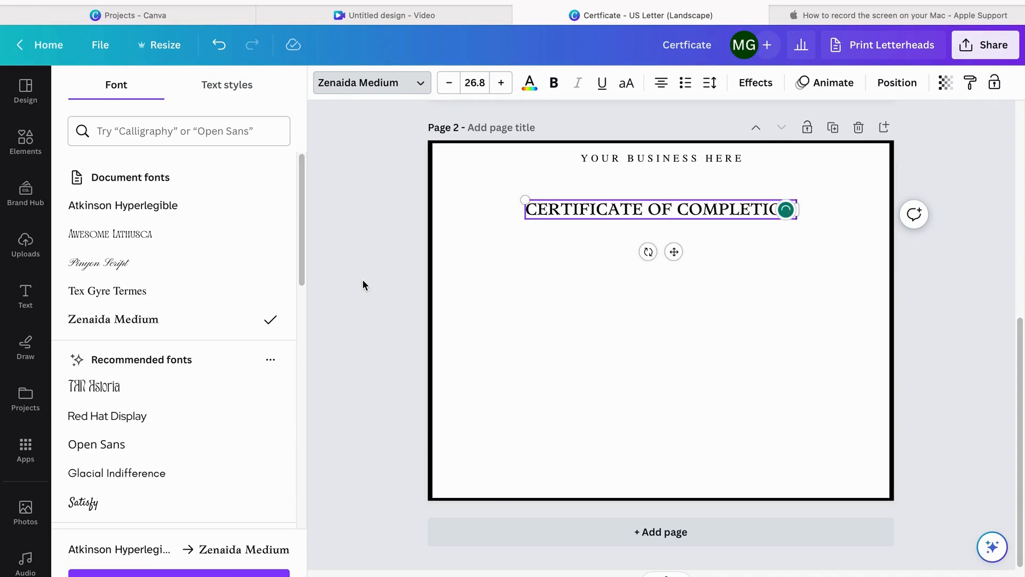
click(361, 280)
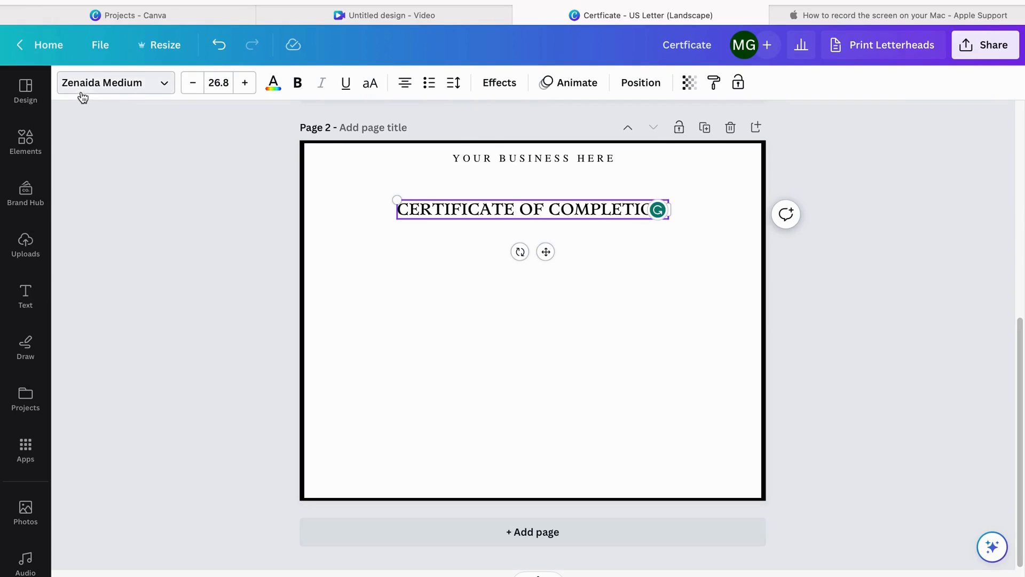
click(454, 83)
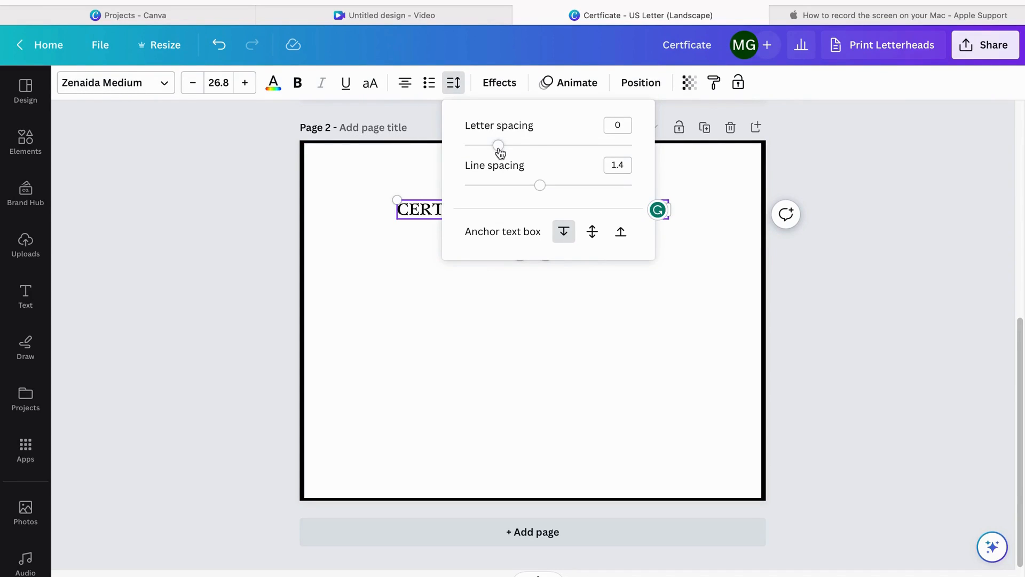
drag(504, 149, 531, 153)
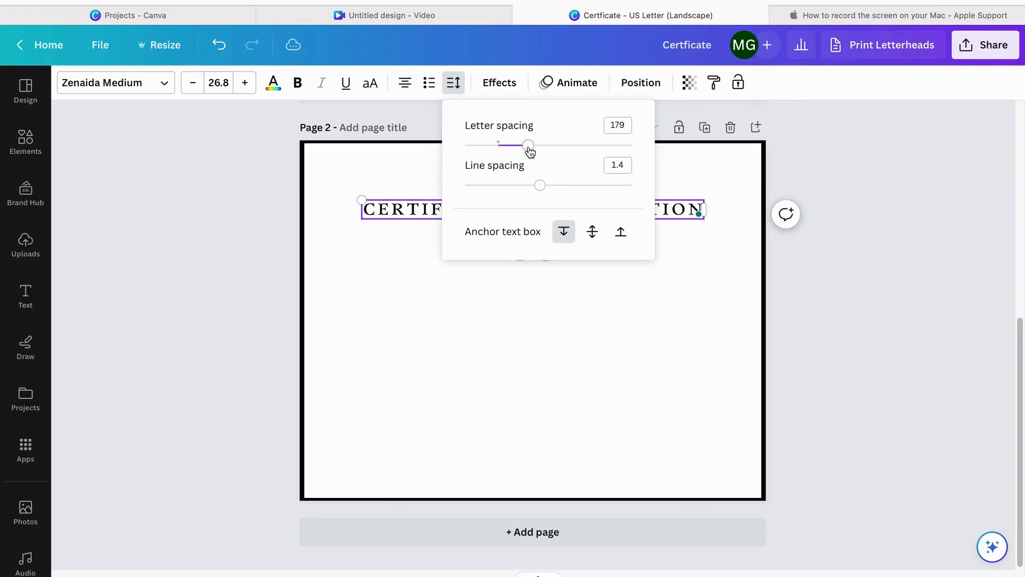
click(434, 309)
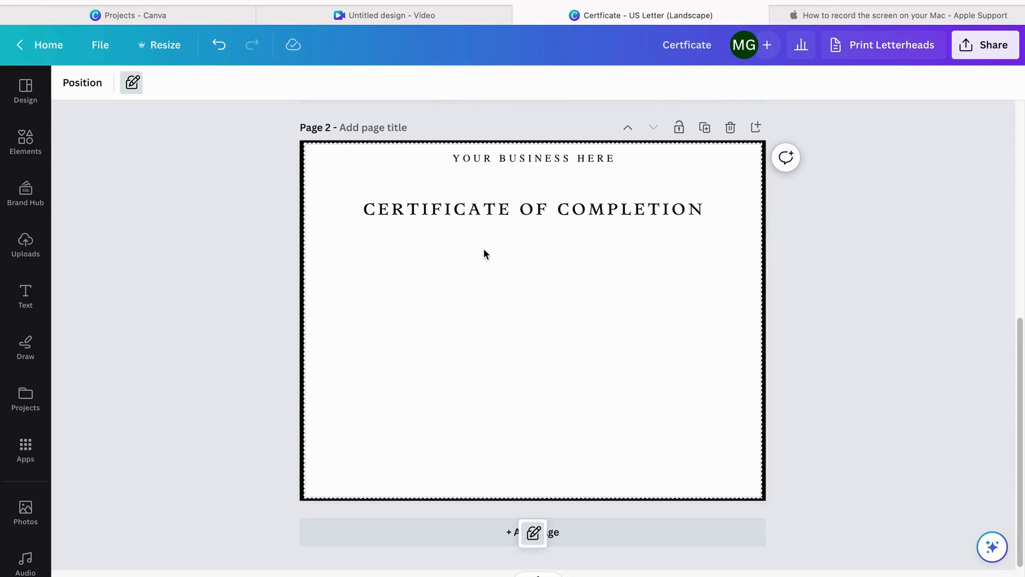
click(479, 216)
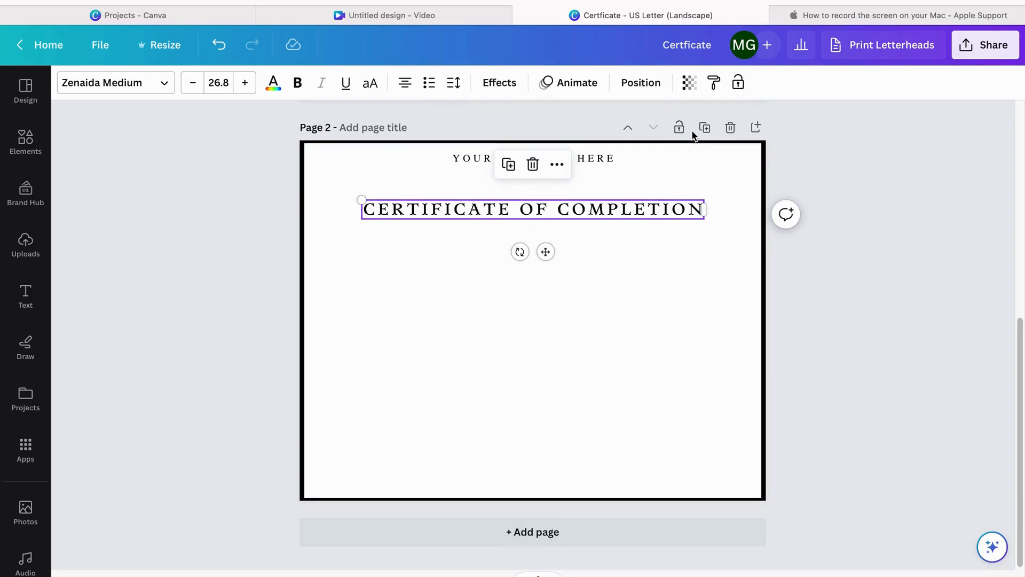
Apply the Curve text effect to the heading and adjust its curvature
click(508, 88)
scroll(208, 459, down, 1)
click(186, 559)
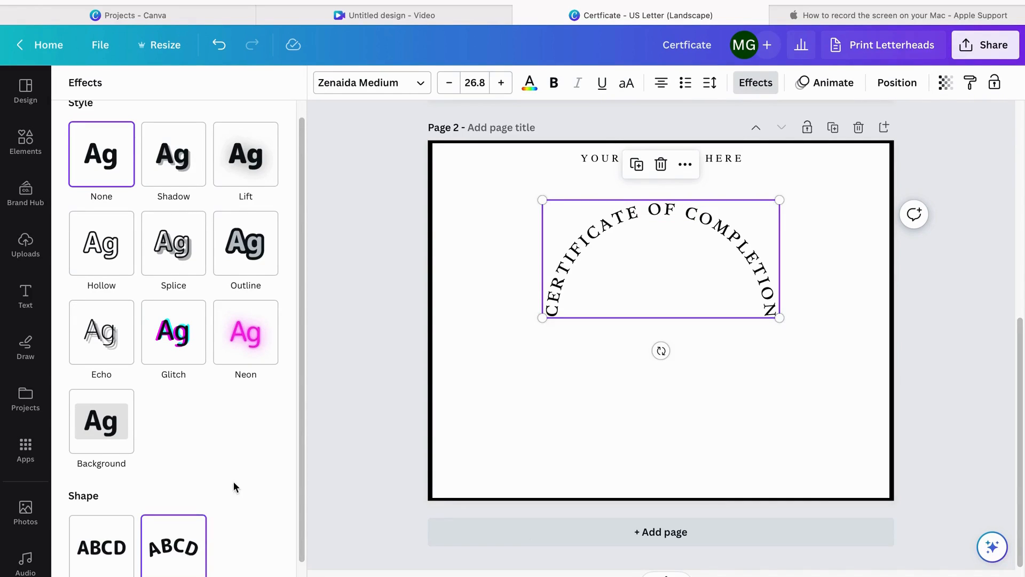
scroll(234, 486, down, 1)
mouse_move(214, 576)
mouse_down()
mouse_move(239, 576)
mouse_move(197, 576)
mouse_up()
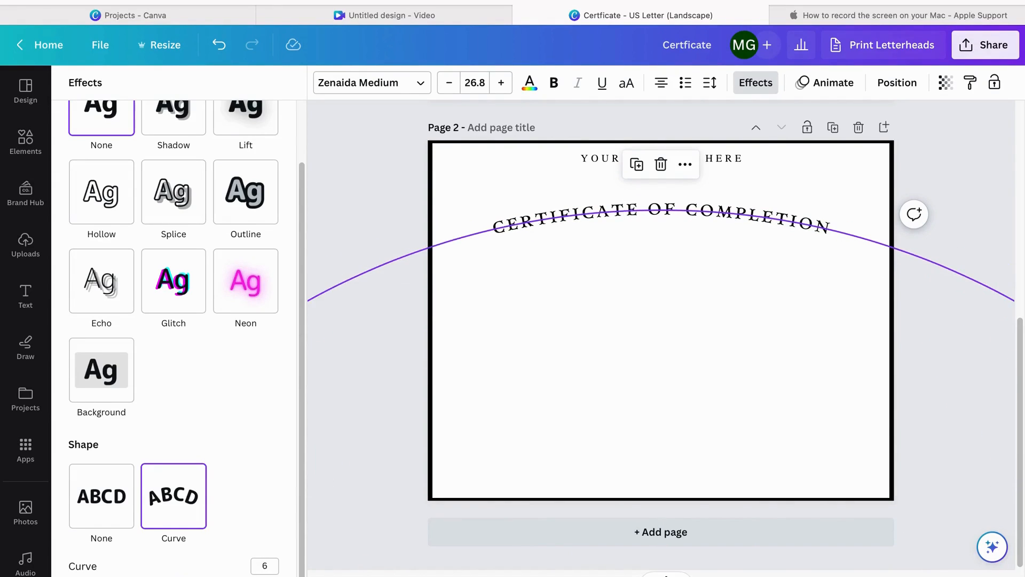
click(672, 216)
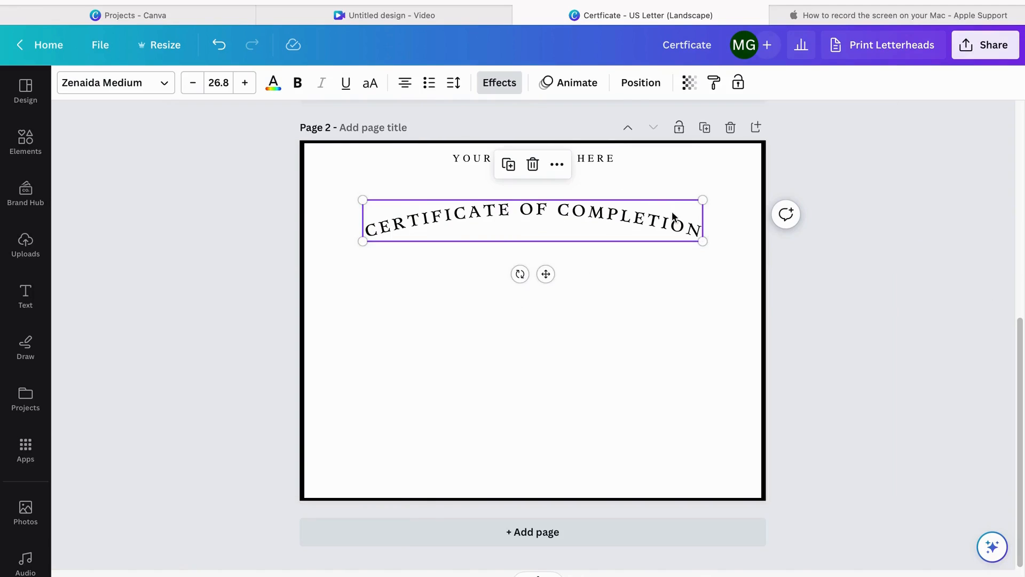
Make the curved title bold, enlarge it to 29.2, and place it below the business line
click(299, 86)
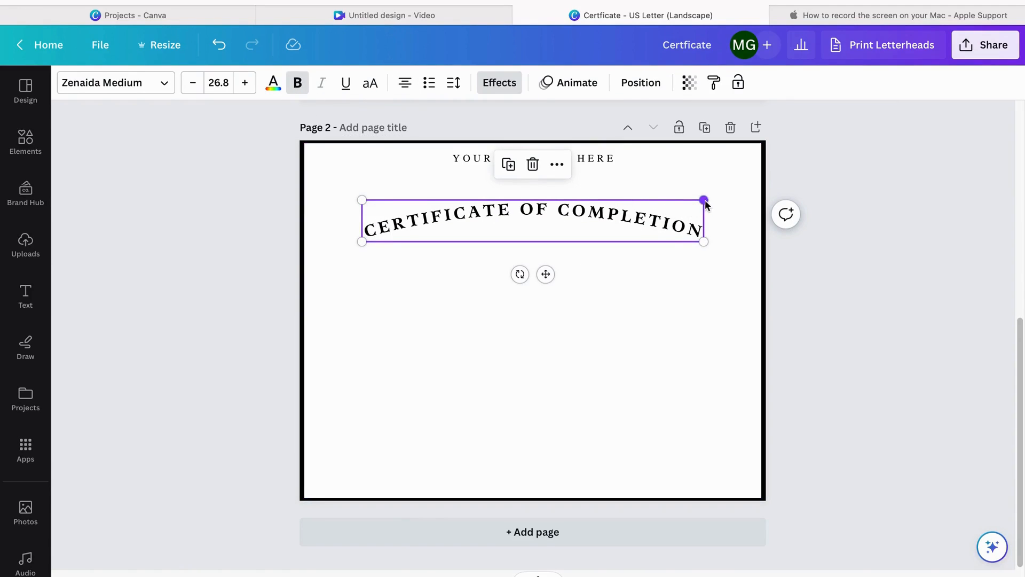
drag(715, 199, 735, 197)
drag(659, 217, 660, 200)
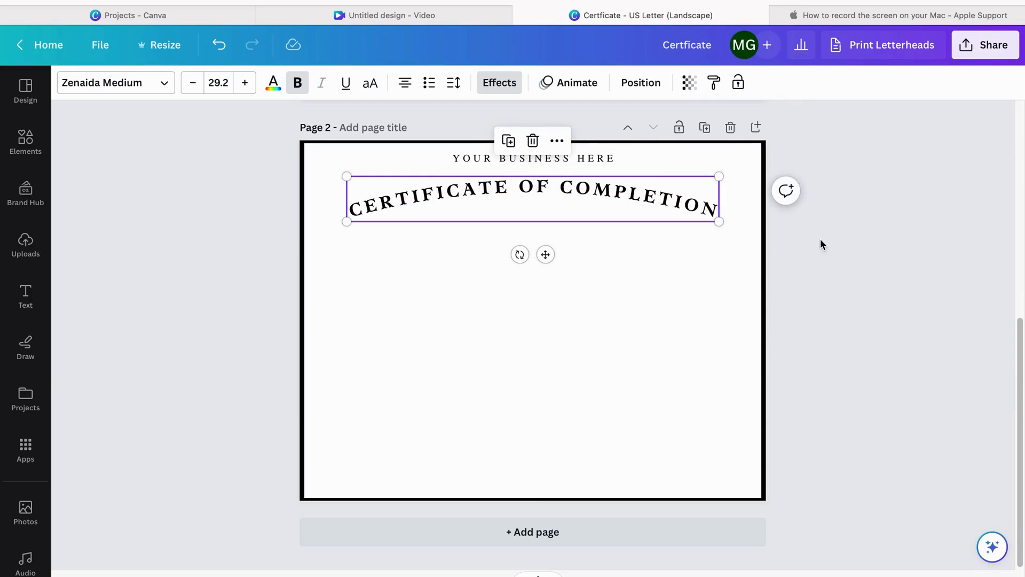
click(831, 256)
scroll(831, 256, up, 5)
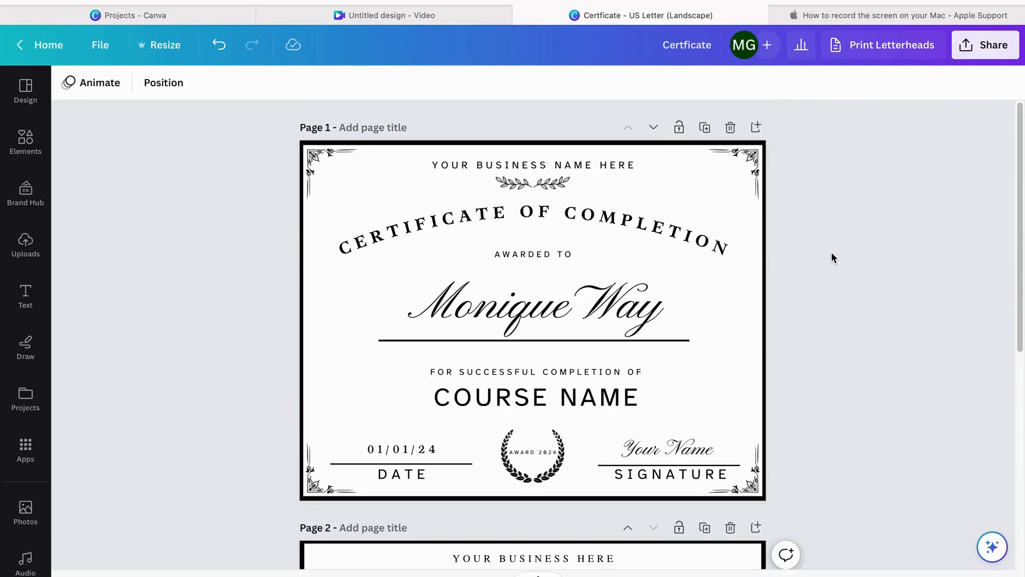
scroll(832, 253, down, 5)
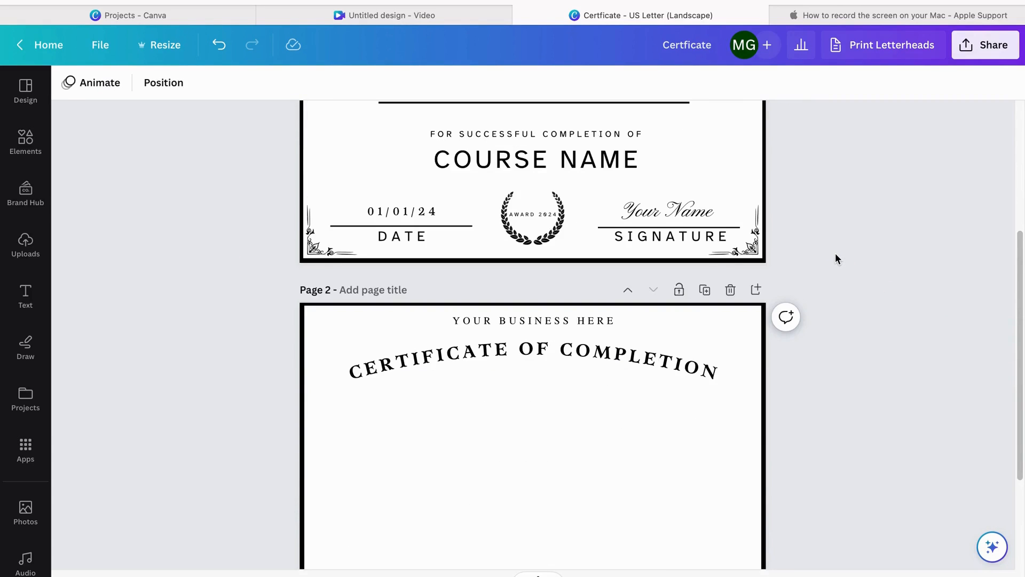
scroll(830, 252, up, 4)
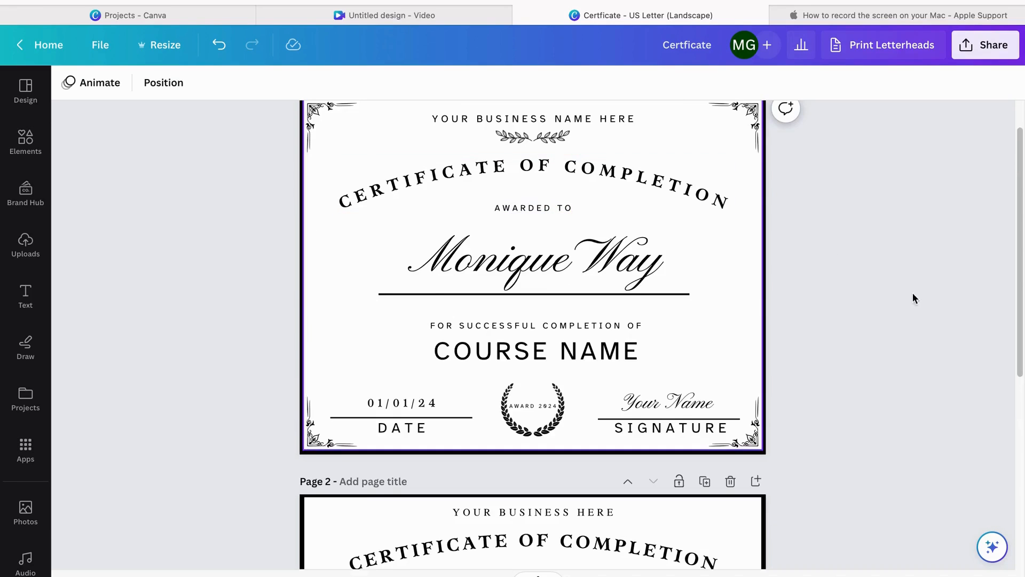
scroll(854, 306, down, 5)
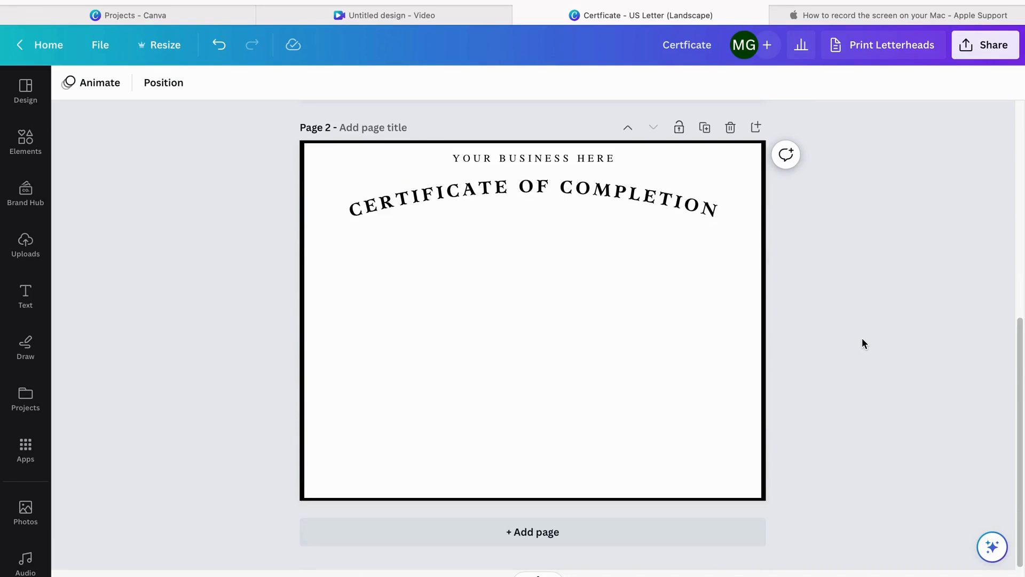
Add a text box reading 'AWARDED TO' in Tex Gyre Termes
key(t)
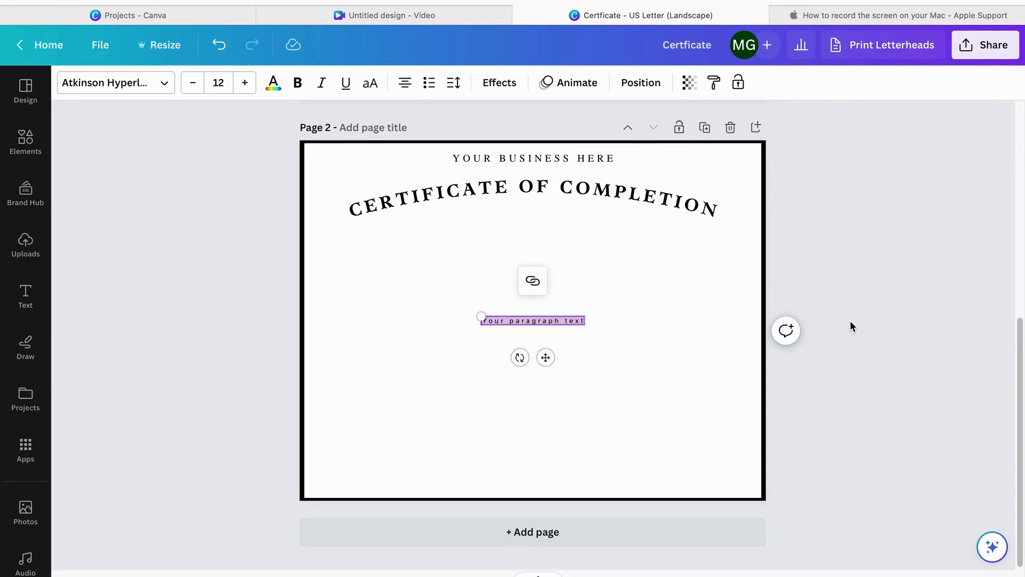
text(AWARDES)
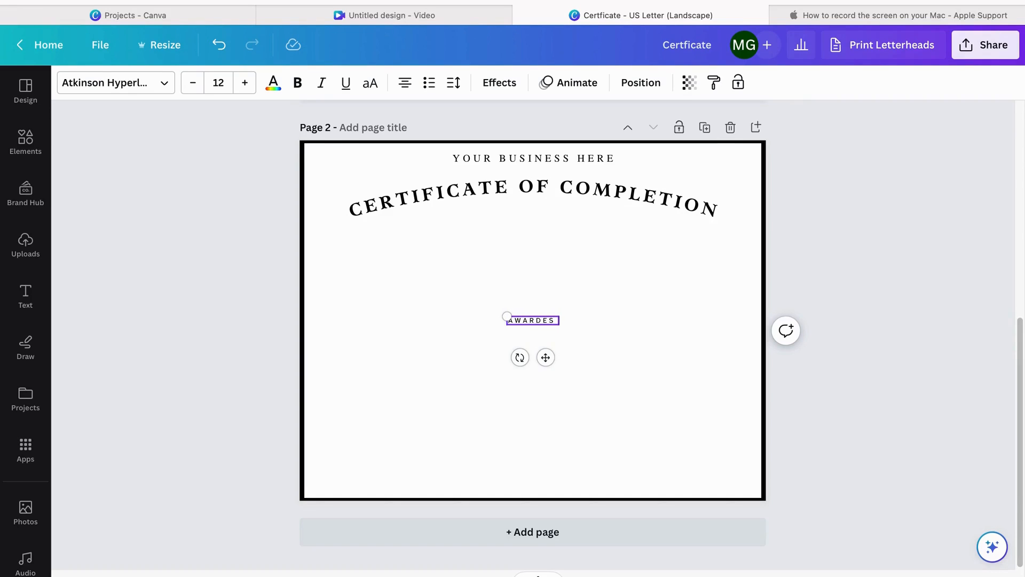
key(ctrl+a)
text(AWARDED TO)
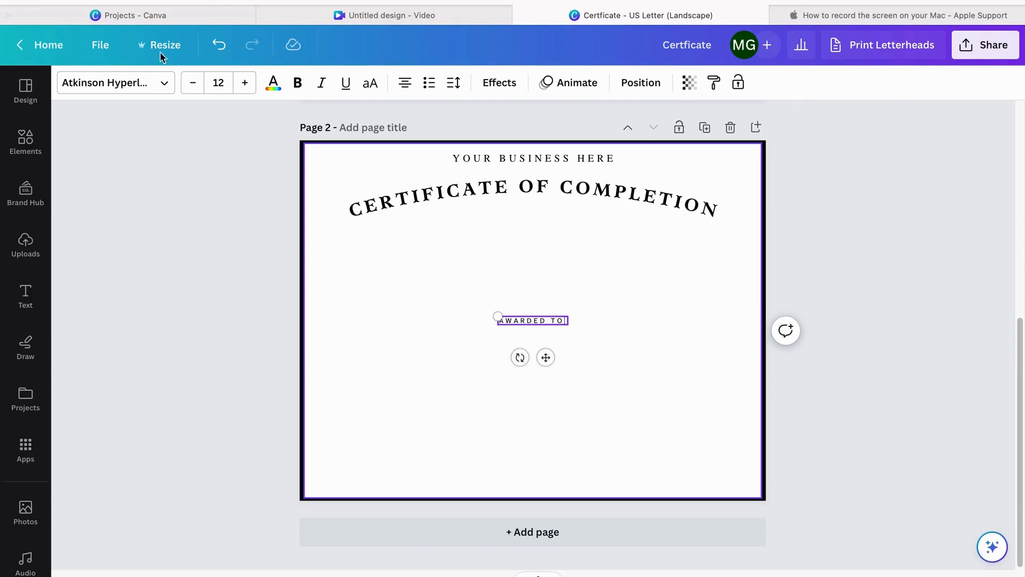
click(124, 93)
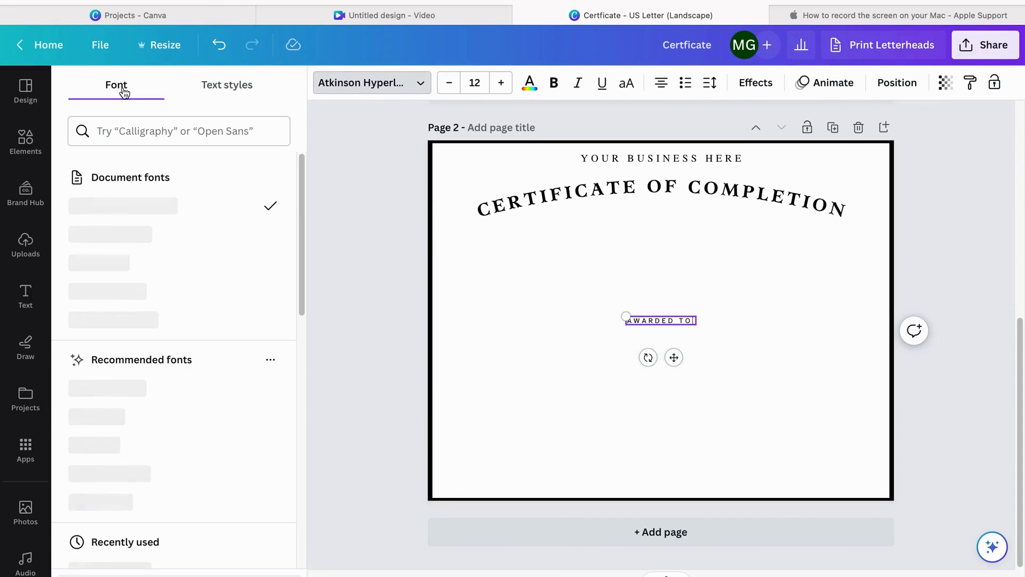
click(126, 293)
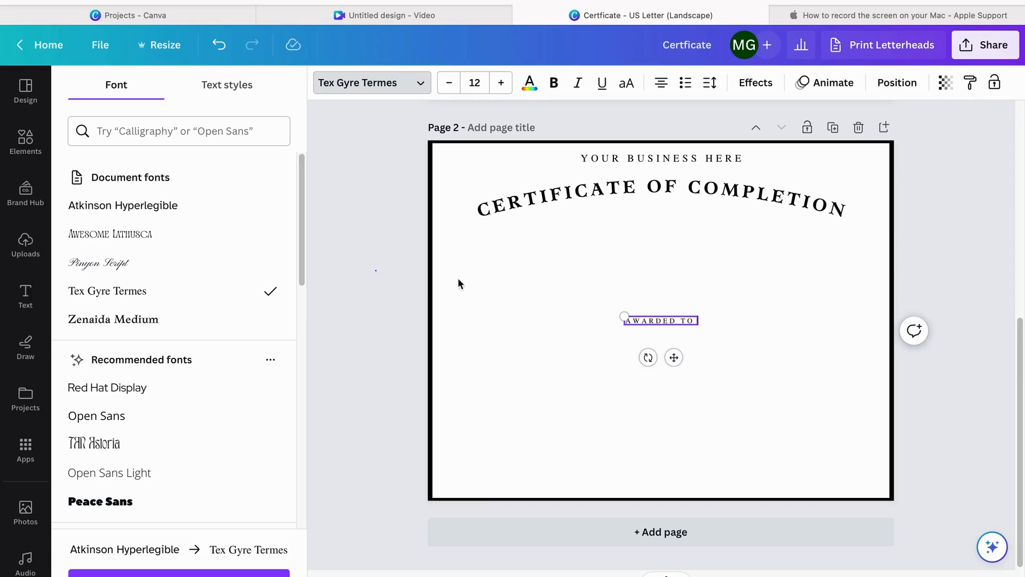
click(623, 320)
Resize AWARDED TO to 14.5 to match page 1 and centre it under the curved title
drag(489, 314, 480, 313)
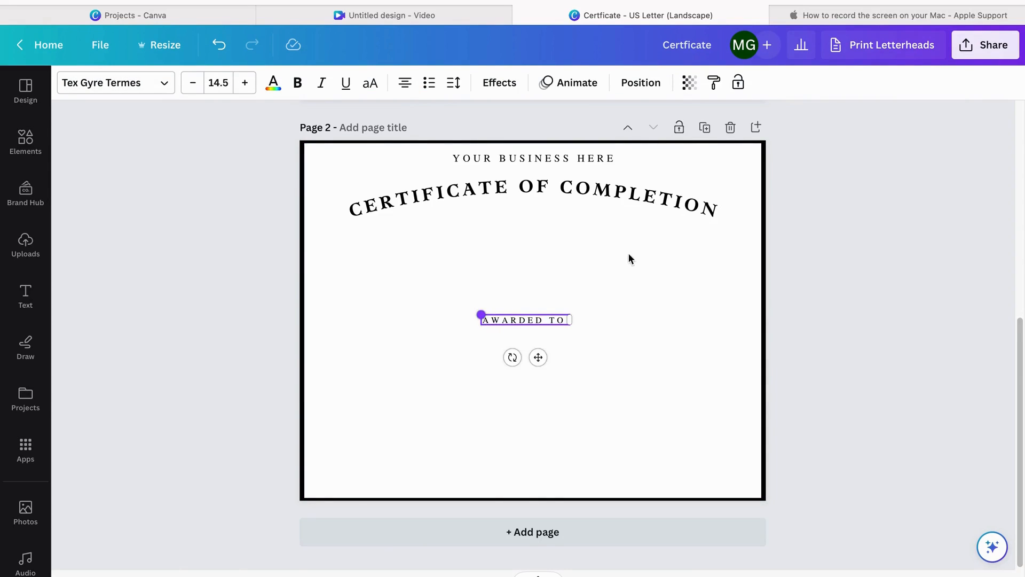
scroll(559, 267, up, 5)
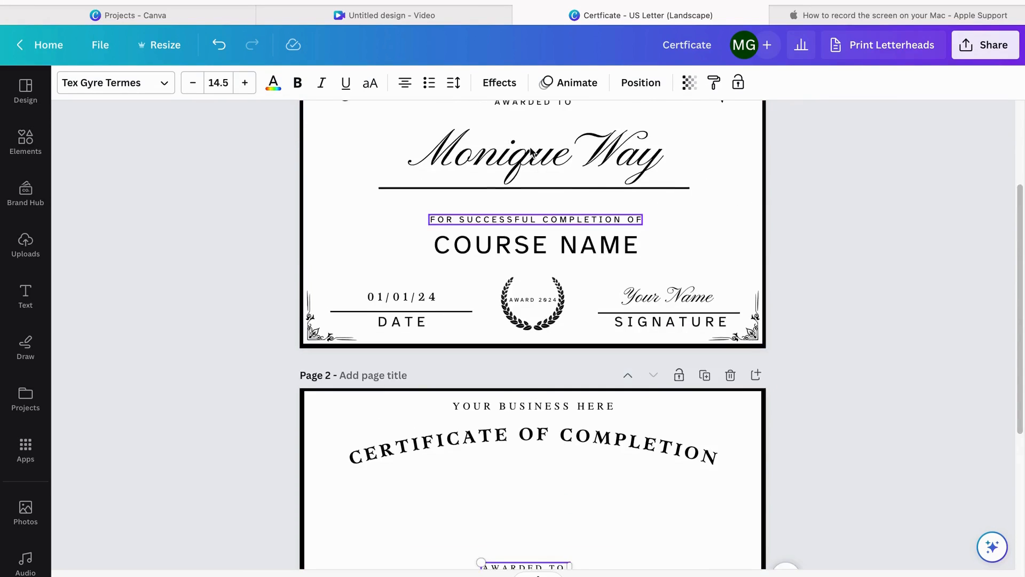
scroll(533, 153, up, 2)
click(544, 182)
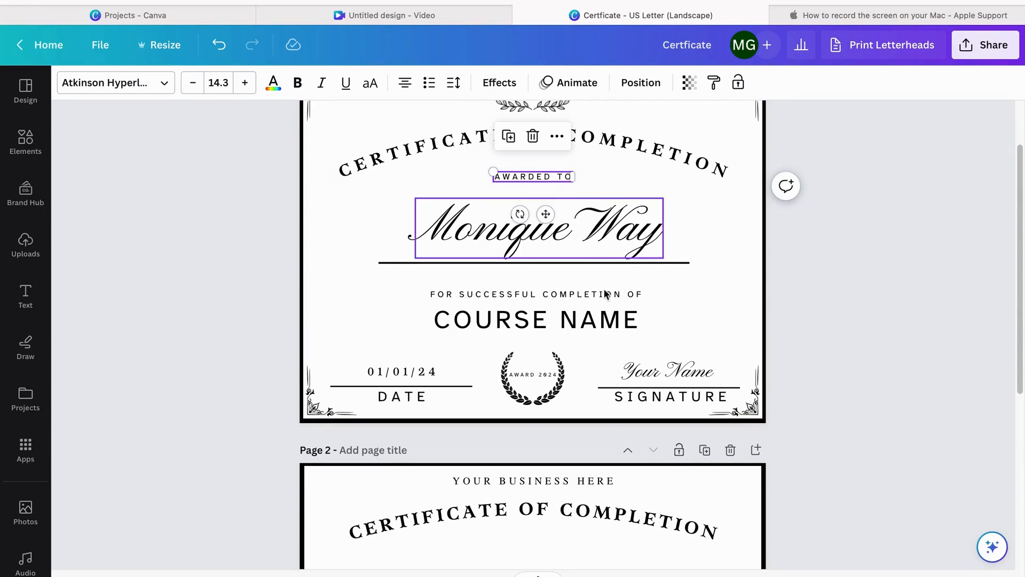
scroll(539, 299, down, 6)
click(525, 319)
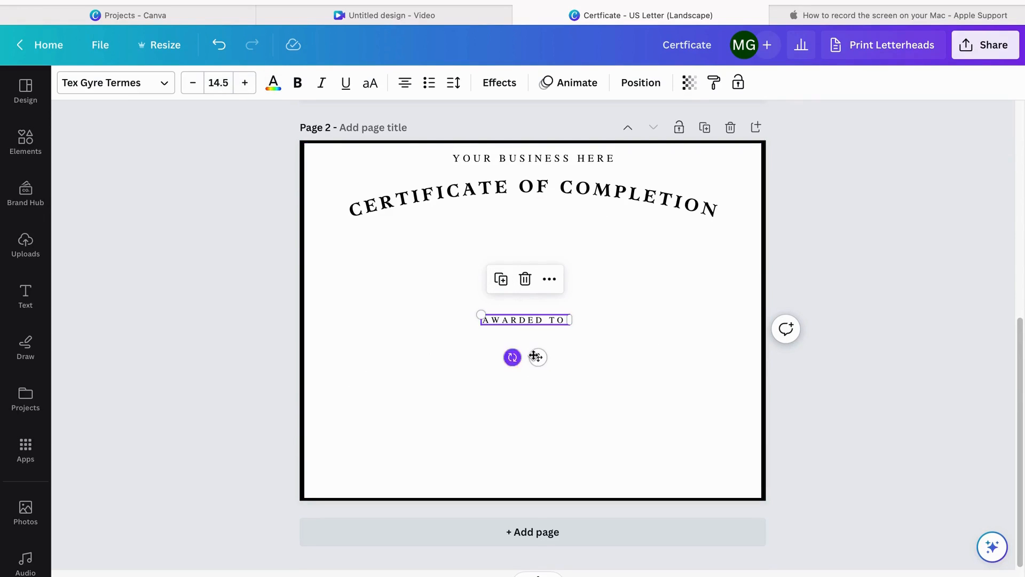
drag(536, 319, 544, 259)
click(649, 326)
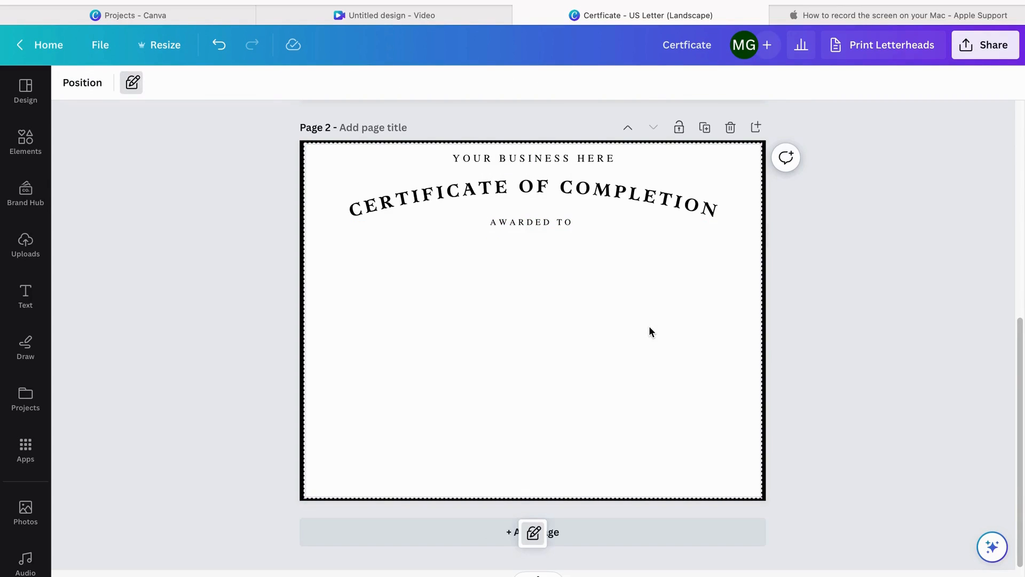
Add a straight line from Elements, lengthen it, and centre it below AWARDED TO
scroll(201, 228, up, 8)
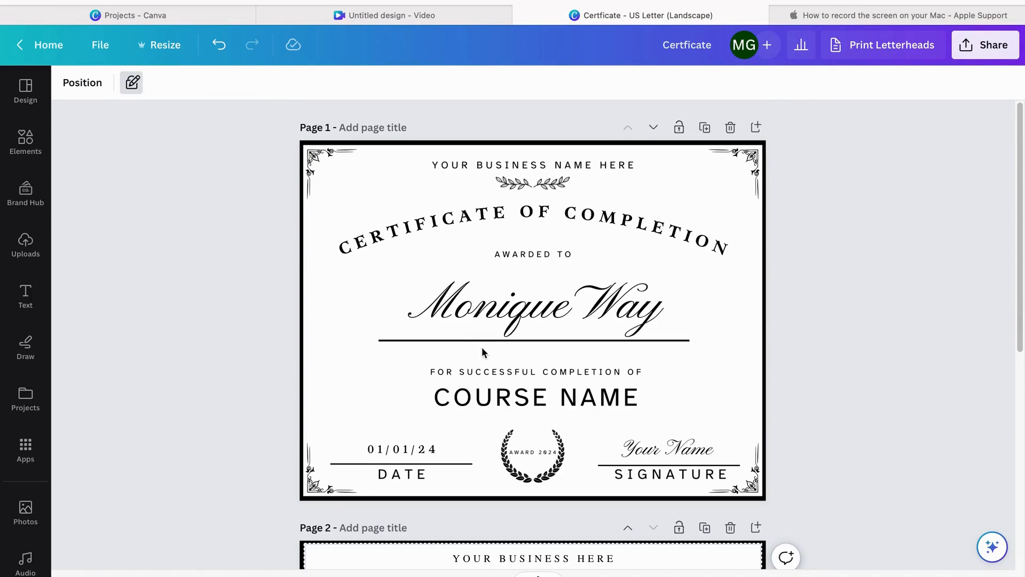
scroll(292, 363, down, 8)
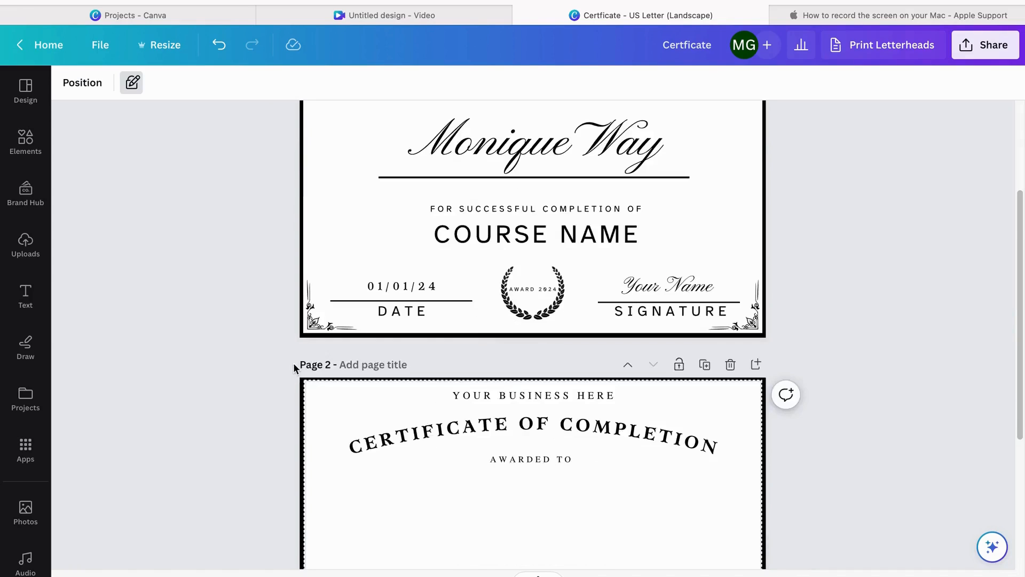
click(23, 139)
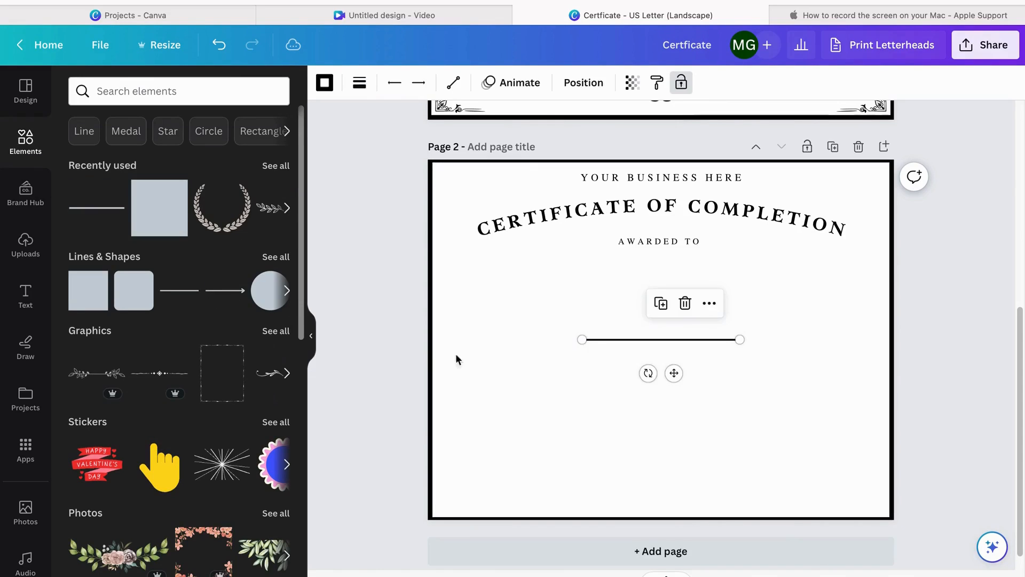
click(419, 327)
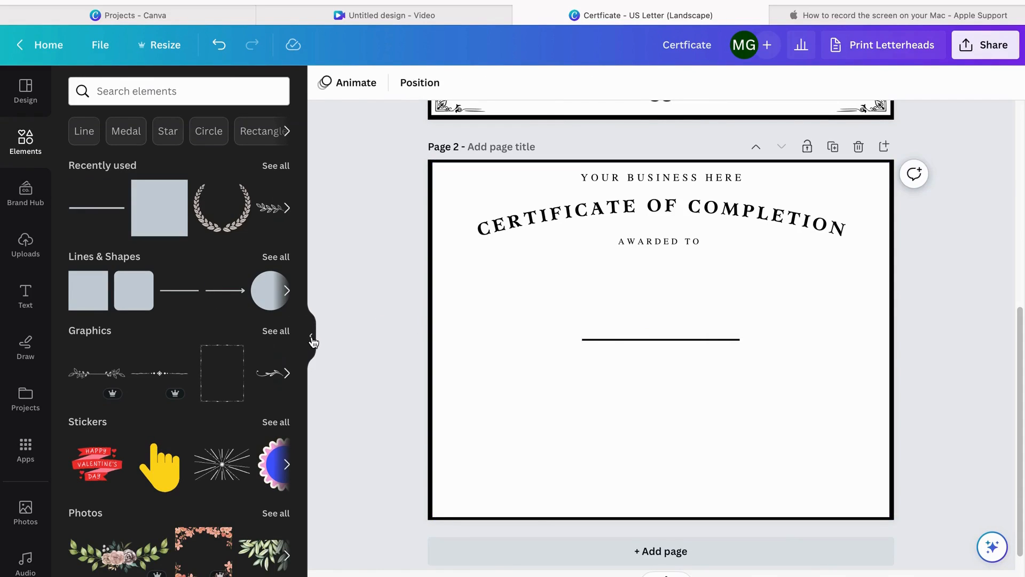
click(608, 340)
drag(454, 340, 367, 339)
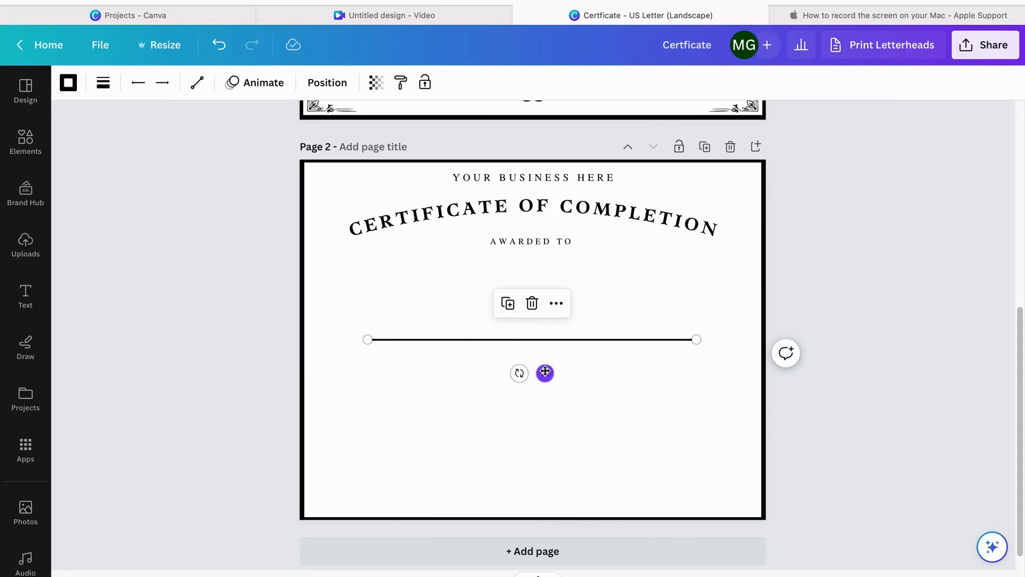
drag(546, 373, 545, 358)
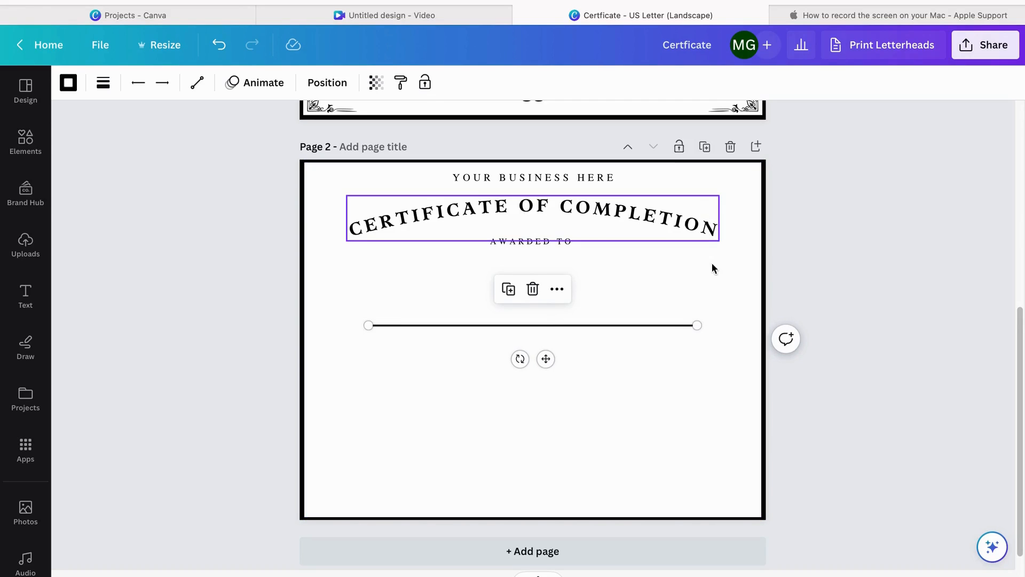
drag(544, 361, 543, 359)
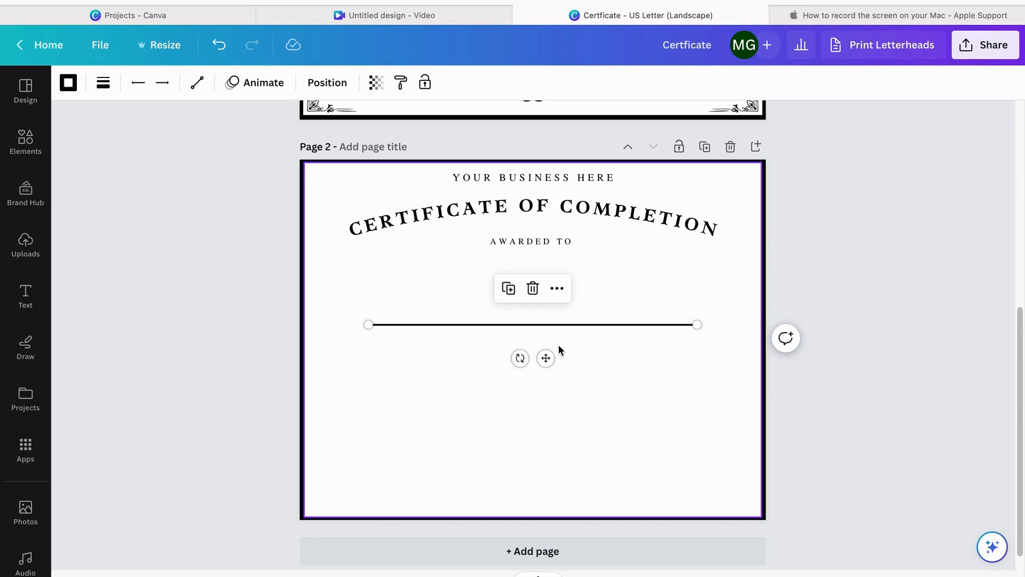
click(639, 392)
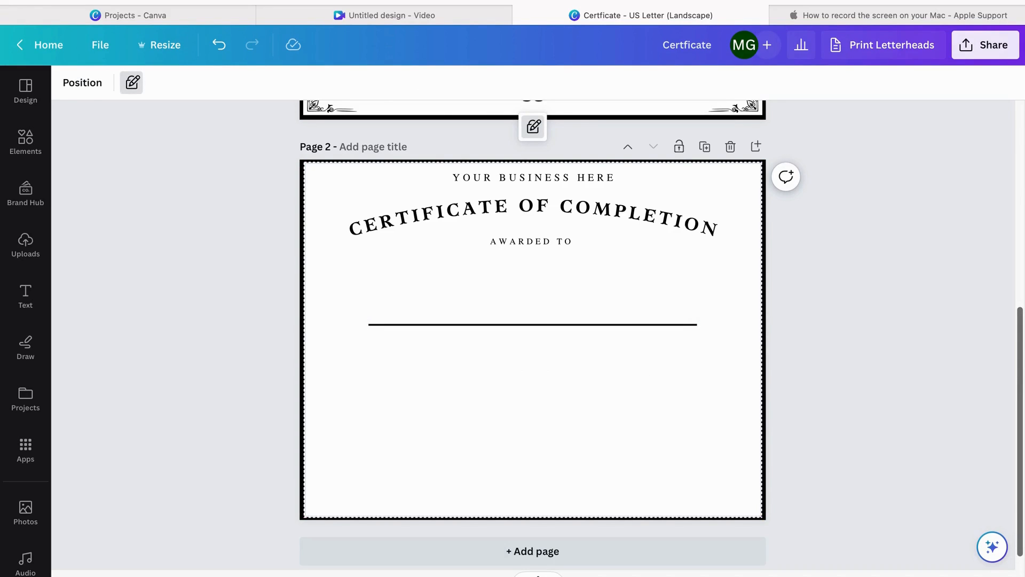
click(980, 300)
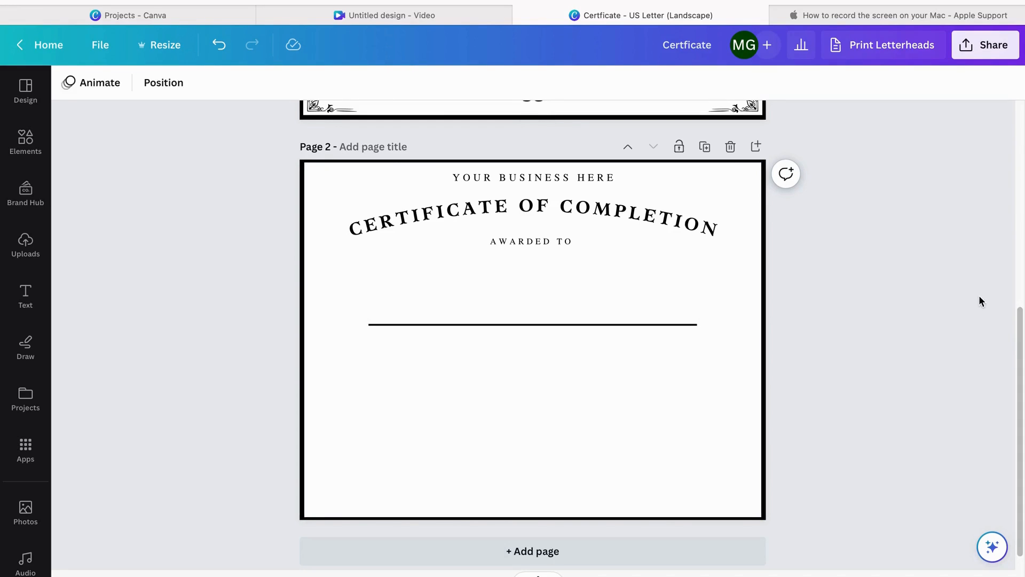
Add a text box with letter spacing 0, enlarge it to about 30, and place it over the line
key(t)
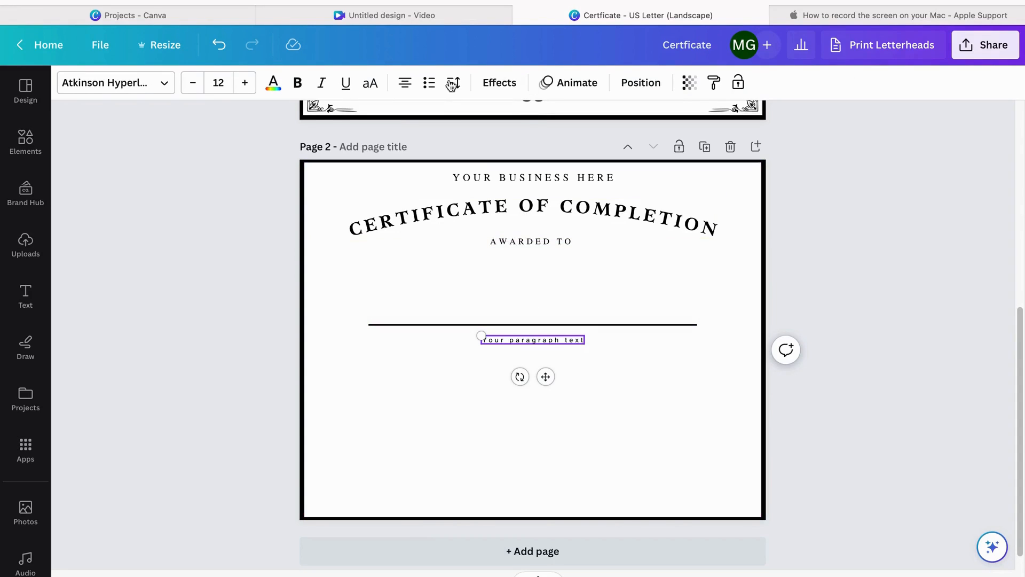
click(453, 83)
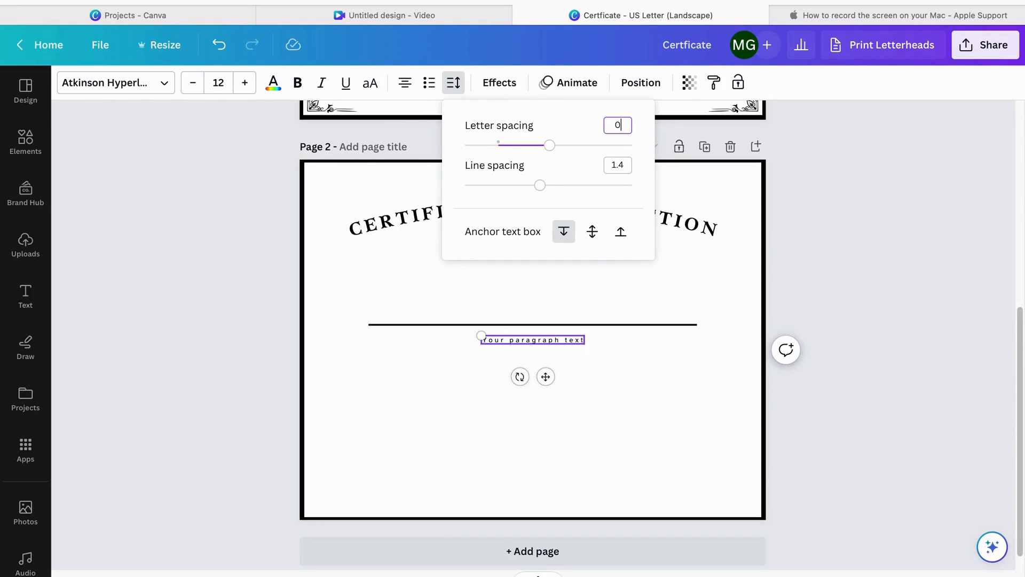
key(Return)
click(697, 309)
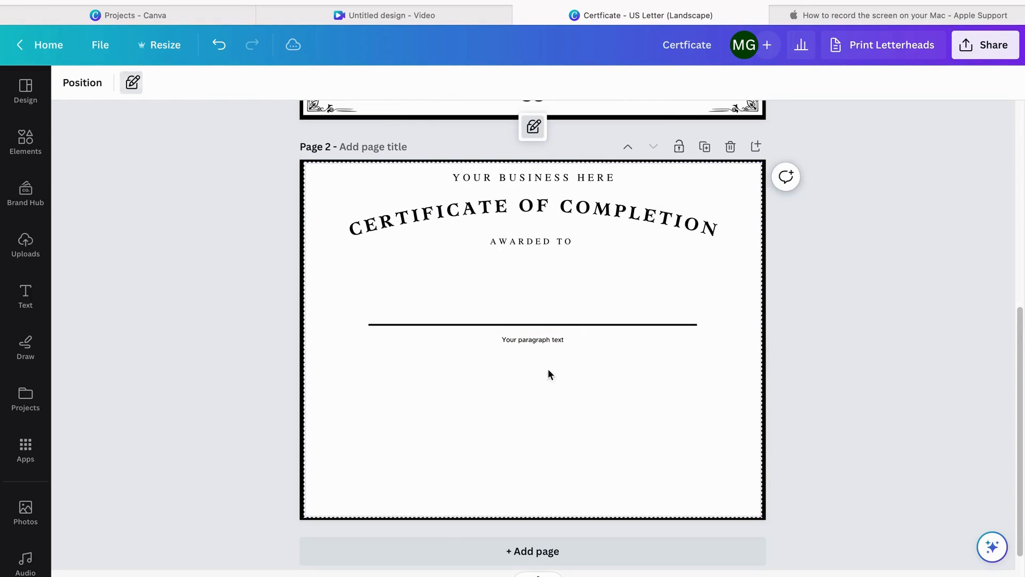
click(584, 350)
click(513, 340)
drag(498, 335, 402, 325)
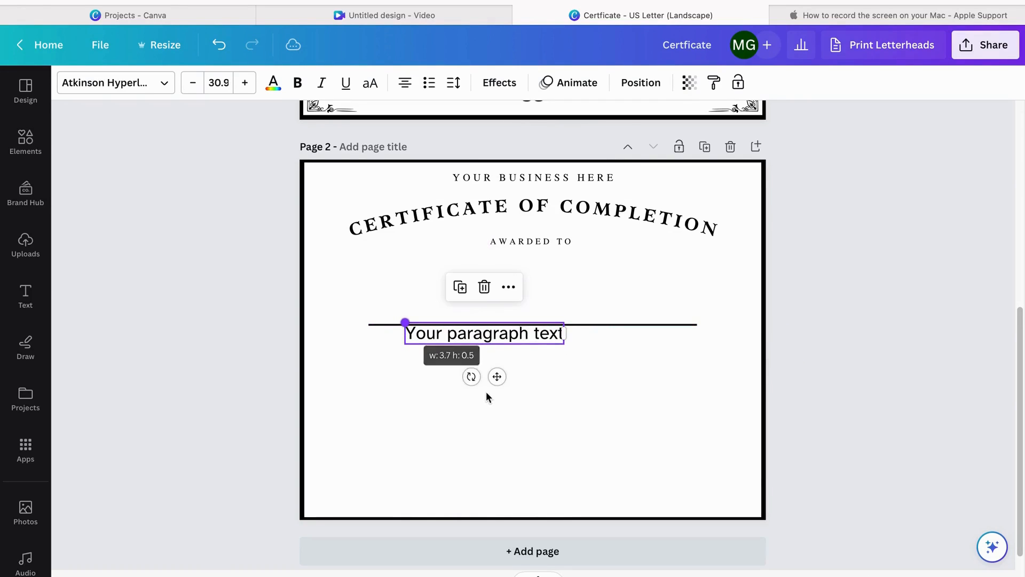
drag(534, 347, 540, 339)
Type the recipient's name in Pinyon Script, enlarge it to 82.2, and centre it above the line
text(Monique Way)
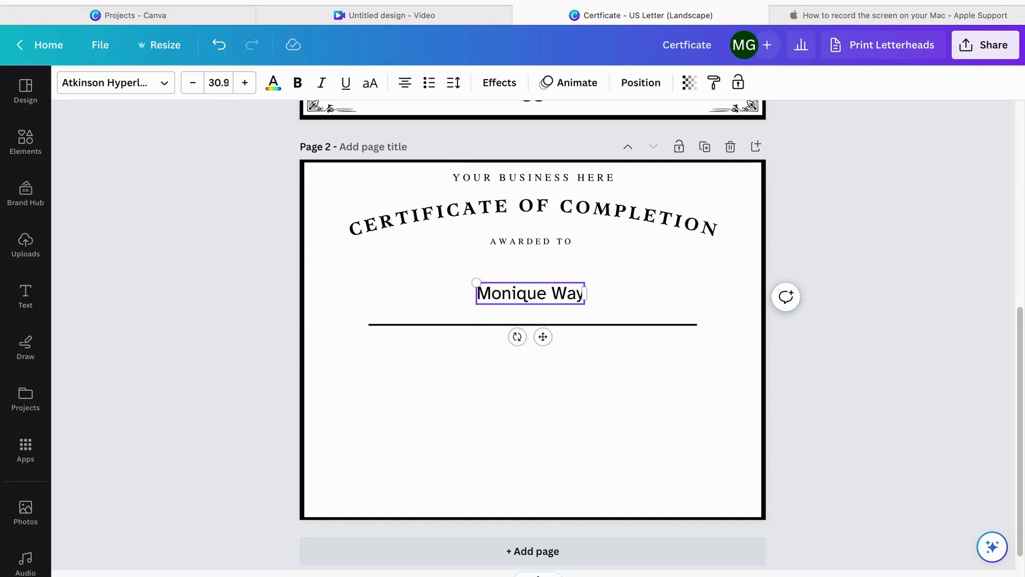
click(165, 85)
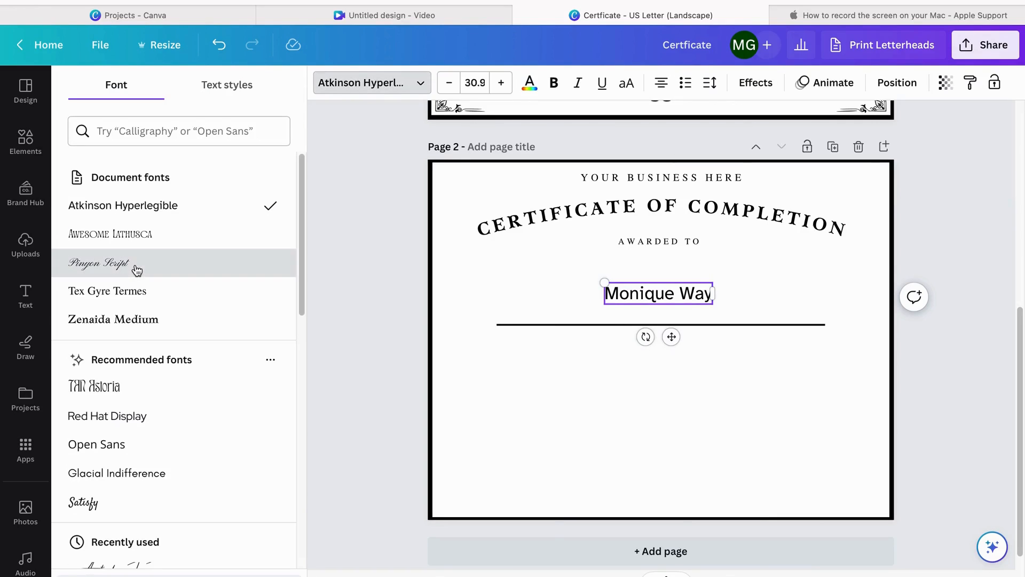
click(137, 270)
key(Escape)
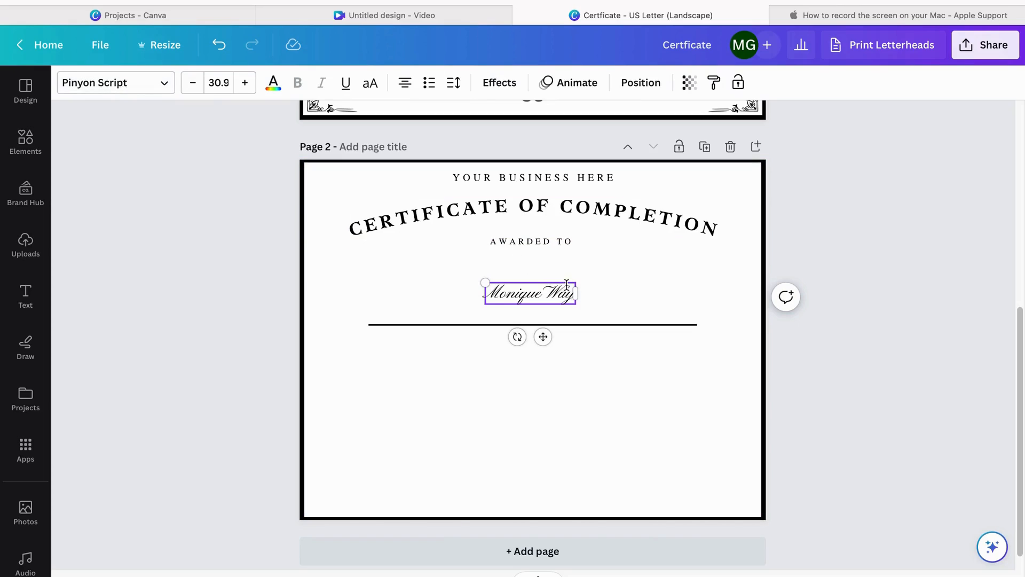
drag(478, 283, 336, 246)
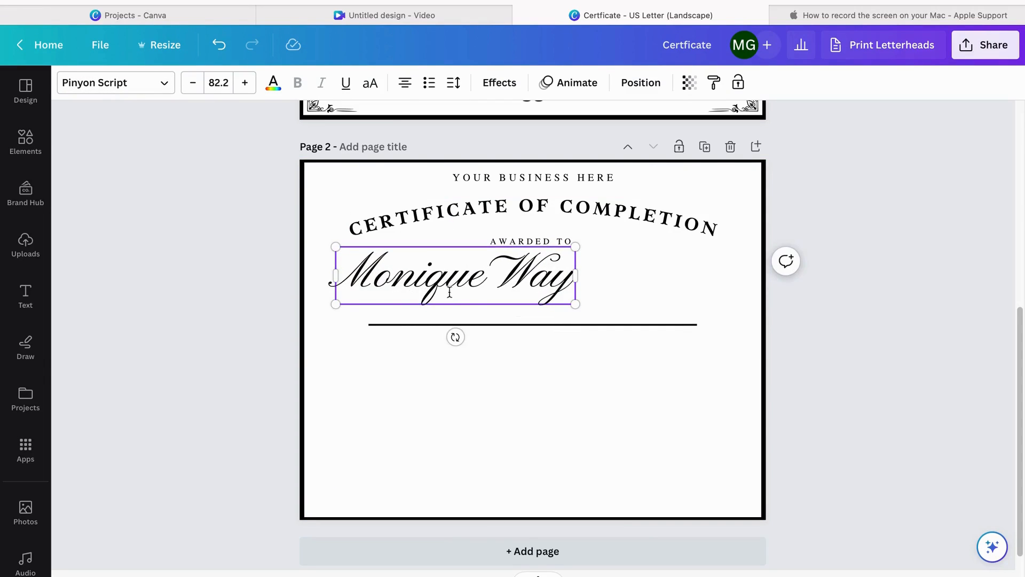
drag(477, 299, 574, 291)
click(670, 270)
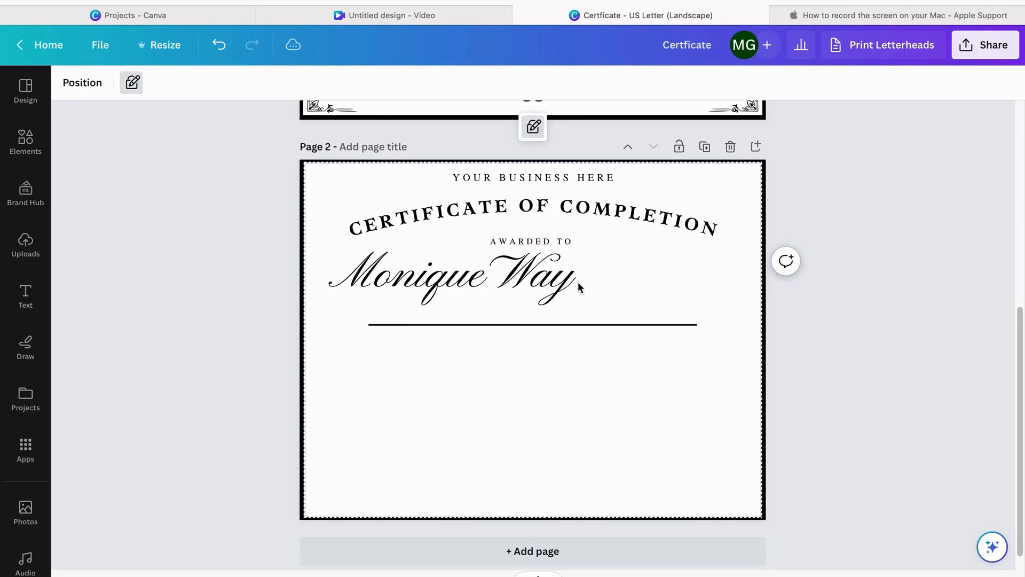
click(480, 280)
drag(480, 280, 557, 292)
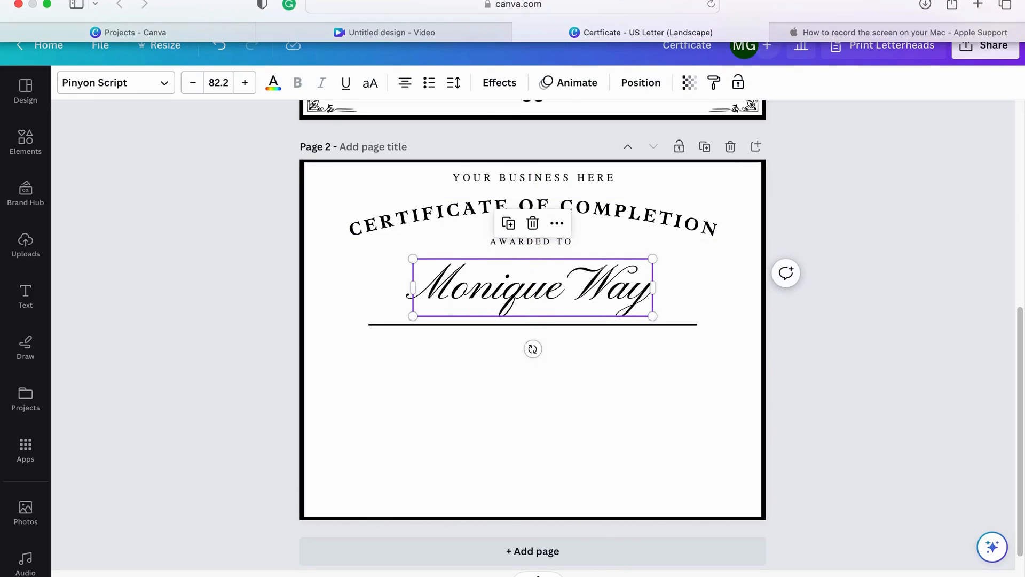
Enlarge the recipient's script name on page 2, comparing it against page 1
scroll(735, 246, up, 6)
scroll(735, 245, down, 4)
scroll(736, 250, down, 3)
drag(651, 270, 633, 297)
scroll(855, 206, up, 3)
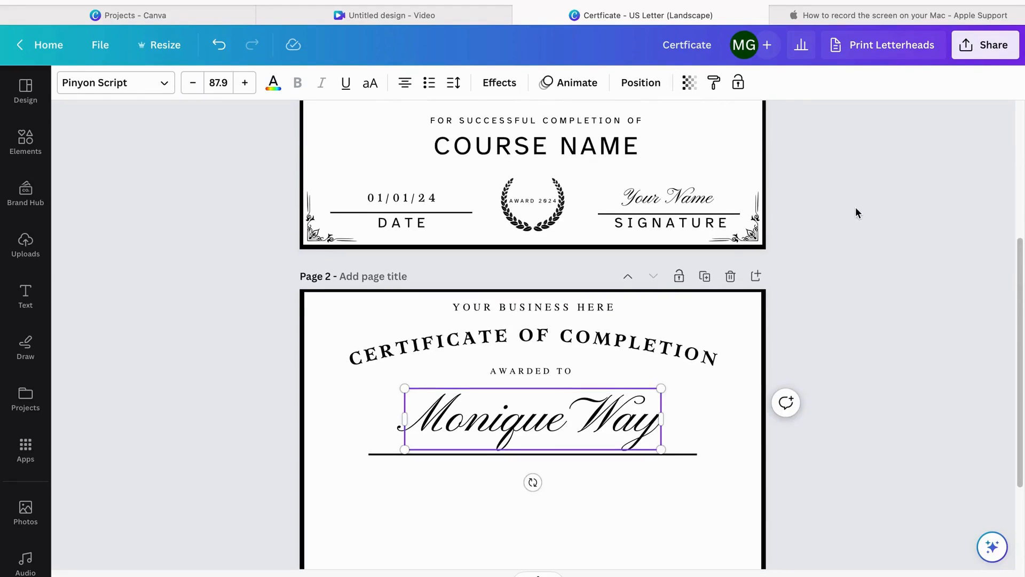
scroll(858, 206, up, 3)
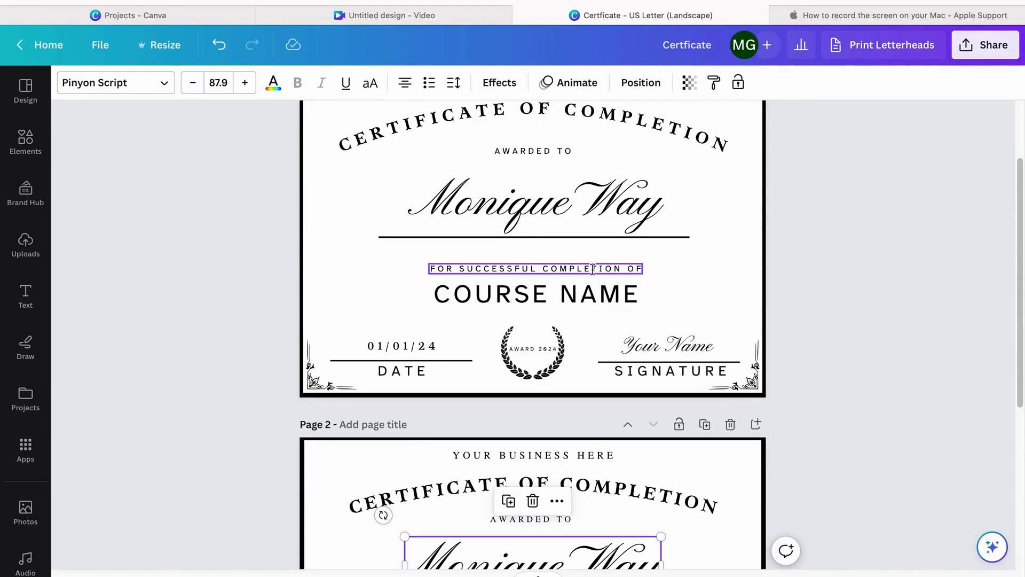
scroll(916, 285, down, 5)
click(901, 309)
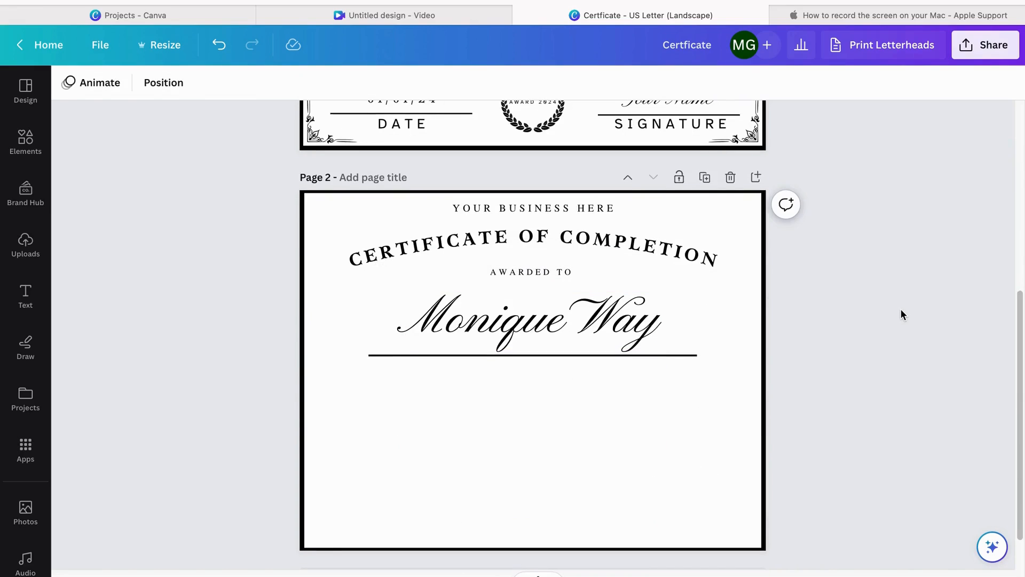
Add a 'FOR SUCCESSFUL COMPLETION OF' line at size 16, widened and centred below the name underline
key(t)
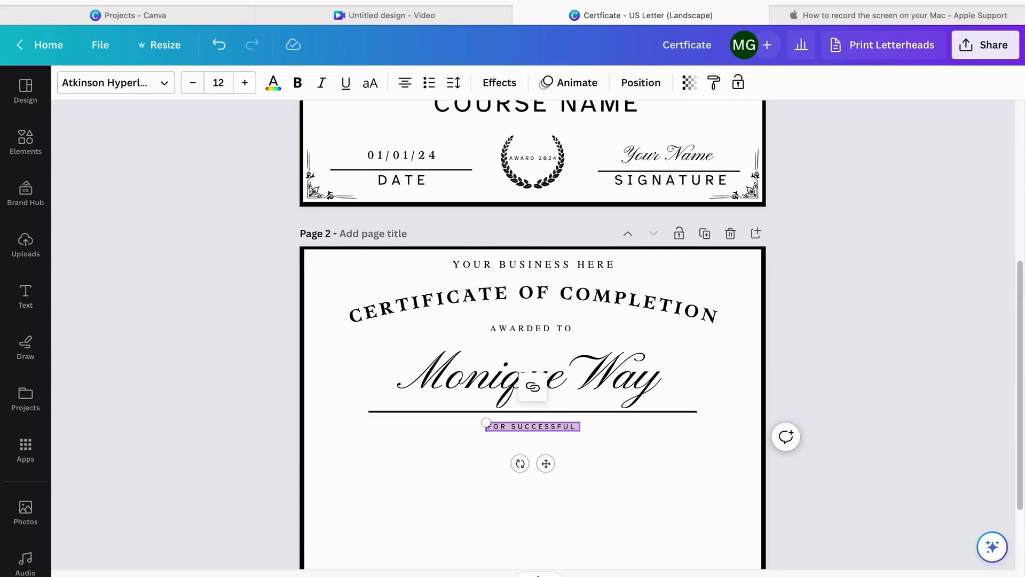
text(FOR)
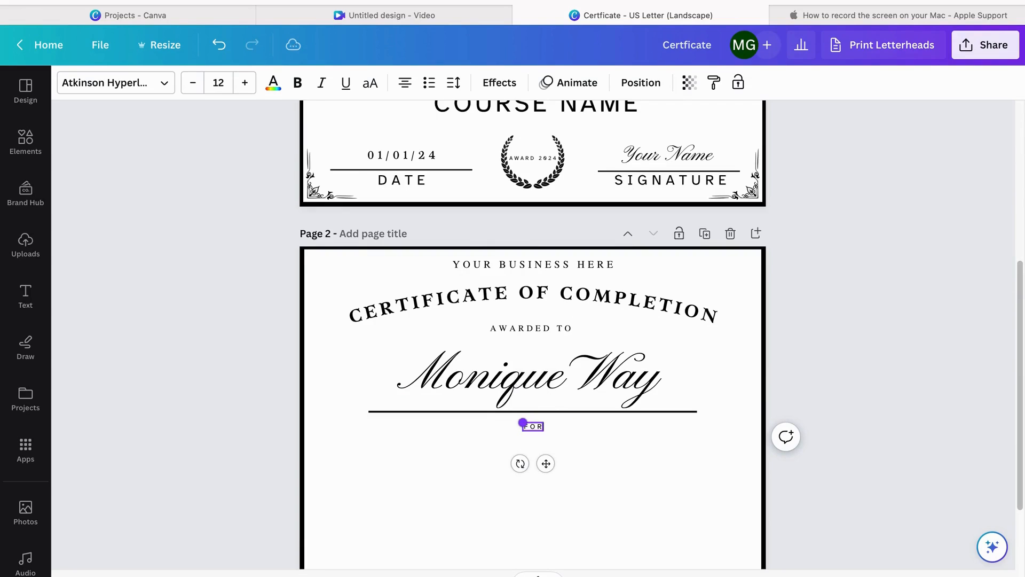
text( SUCCESSF)
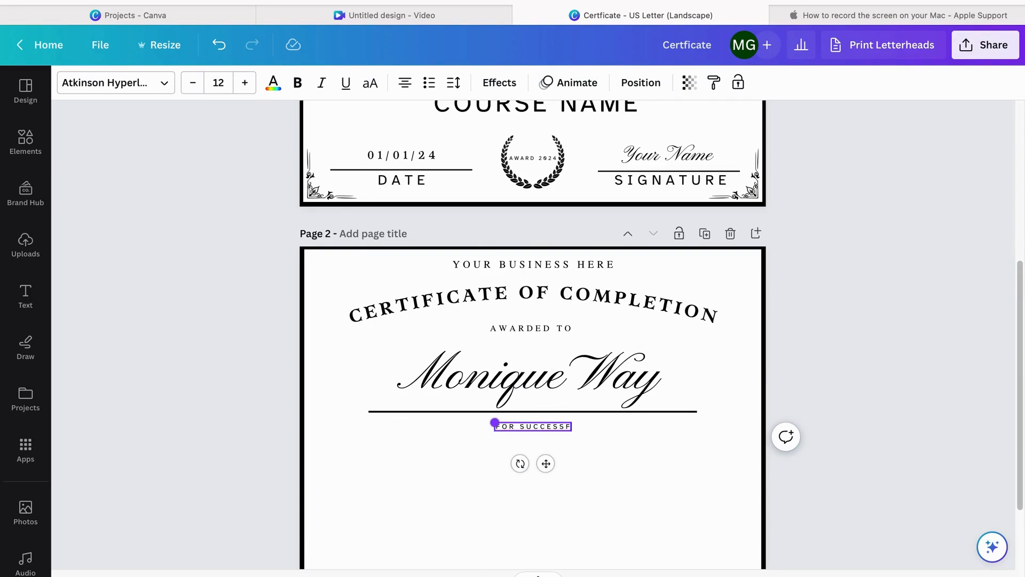
text(UL CO)
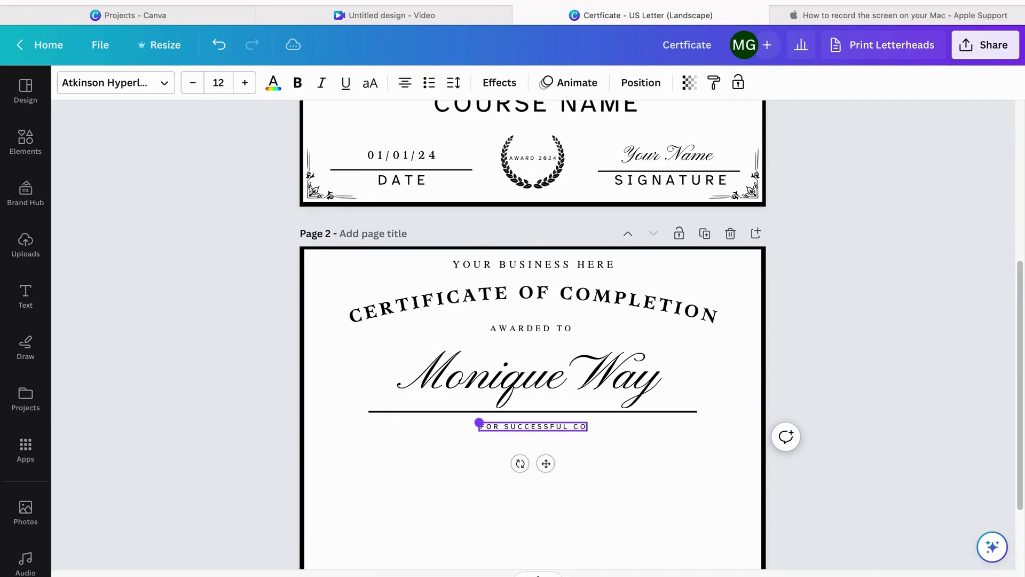
text(MPLETIO)
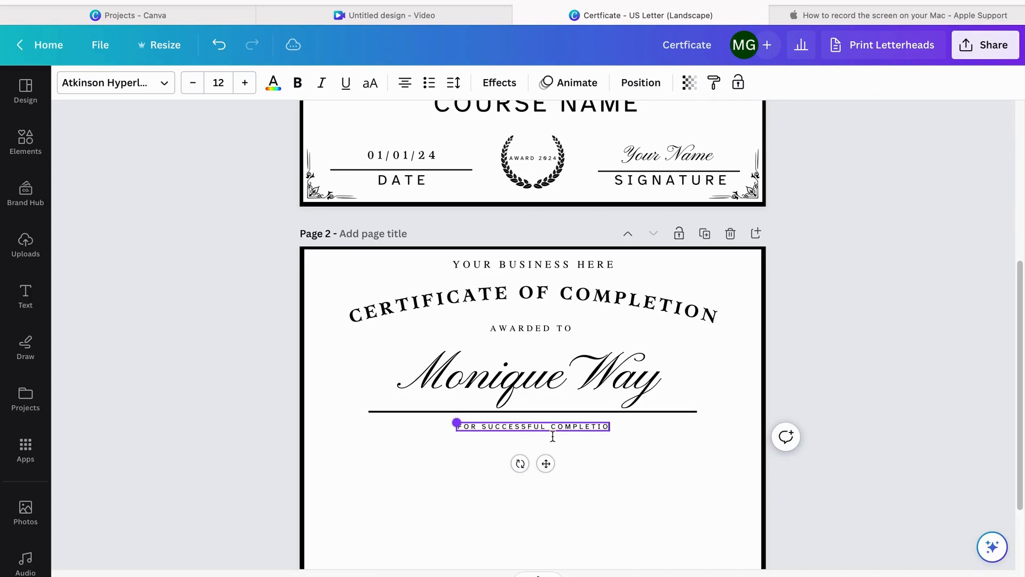
text(N OF)
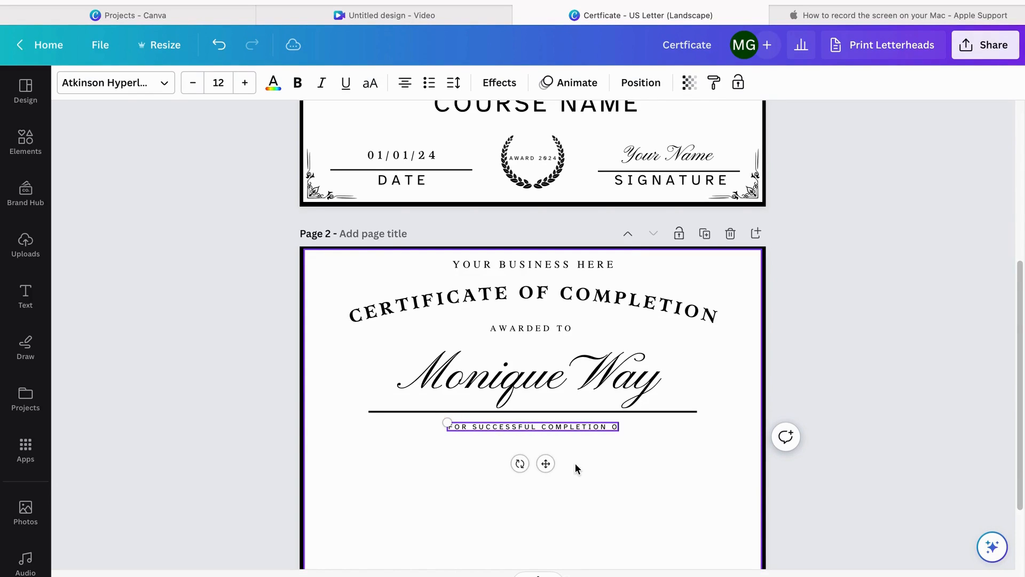
click(592, 463)
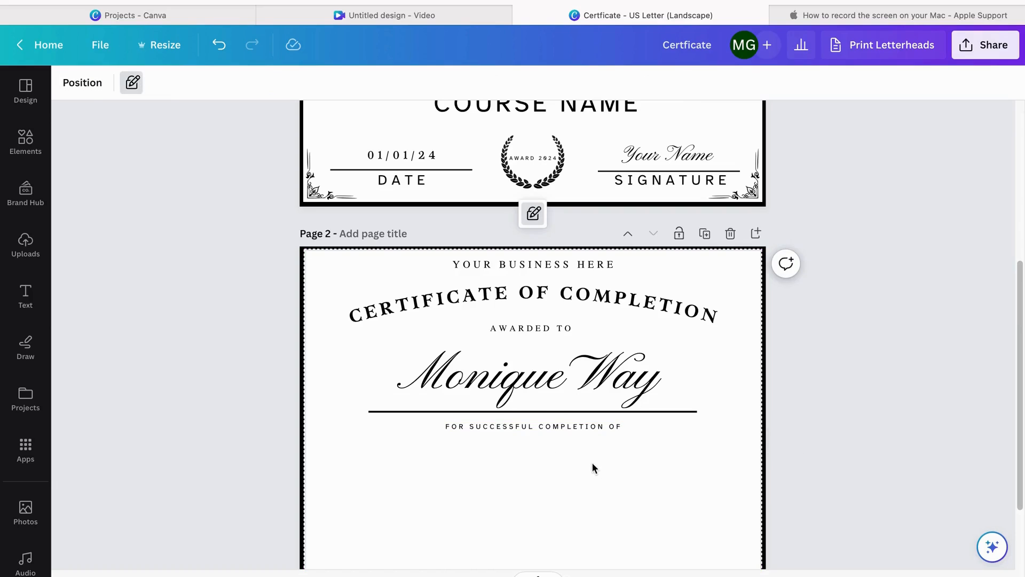
scroll(580, 389, up, 1)
scroll(582, 389, up, 2)
scroll(582, 417, down, 5)
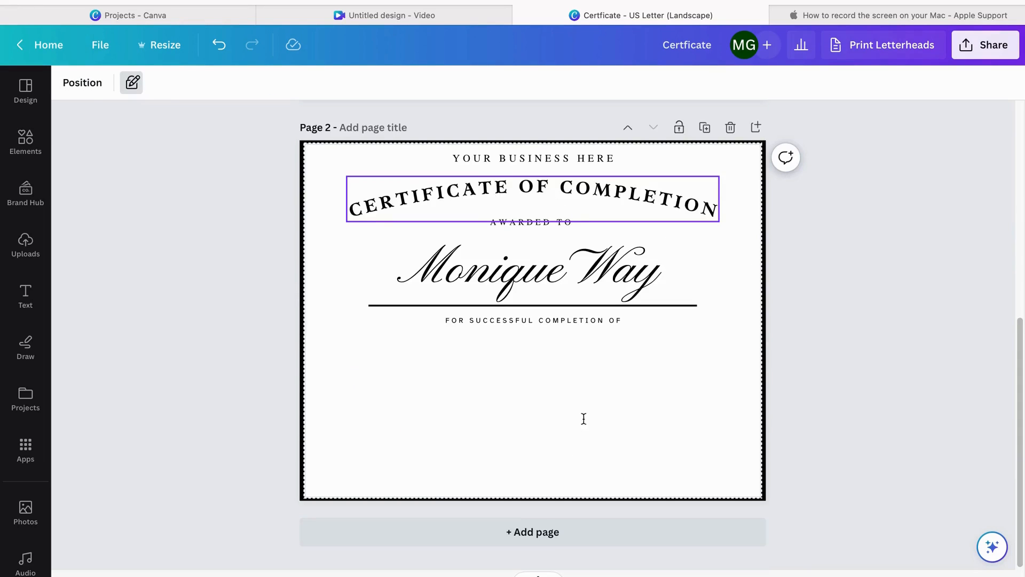
click(491, 320)
drag(446, 316, 385, 315)
drag(517, 356, 549, 390)
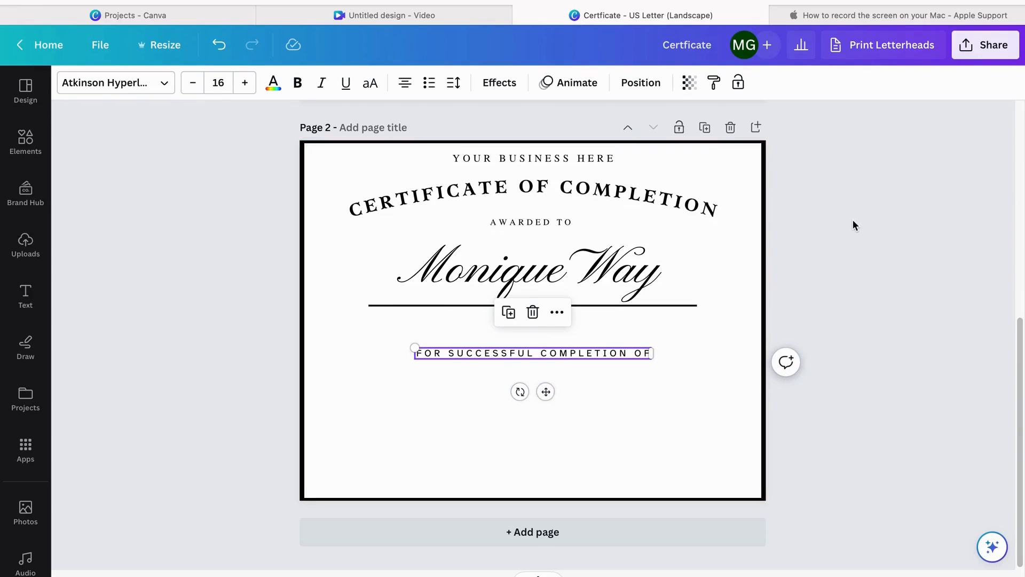
Add a new text box on page 2 and move it below FOR SUCCESSFUL COMPLETION OF
scroll(849, 222, up, 7)
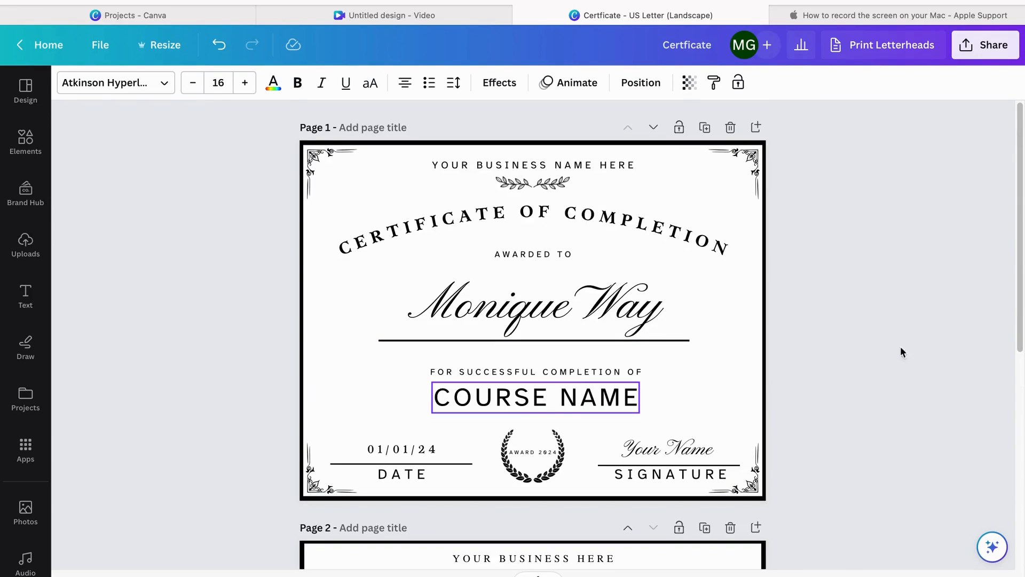
scroll(907, 342, down, 8)
click(662, 421)
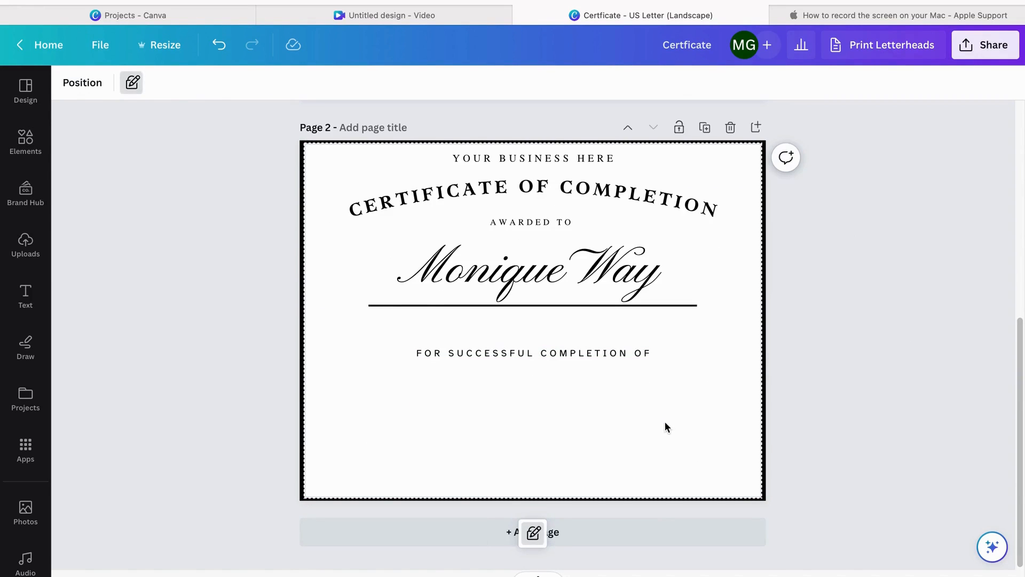
click(879, 345)
key(t)
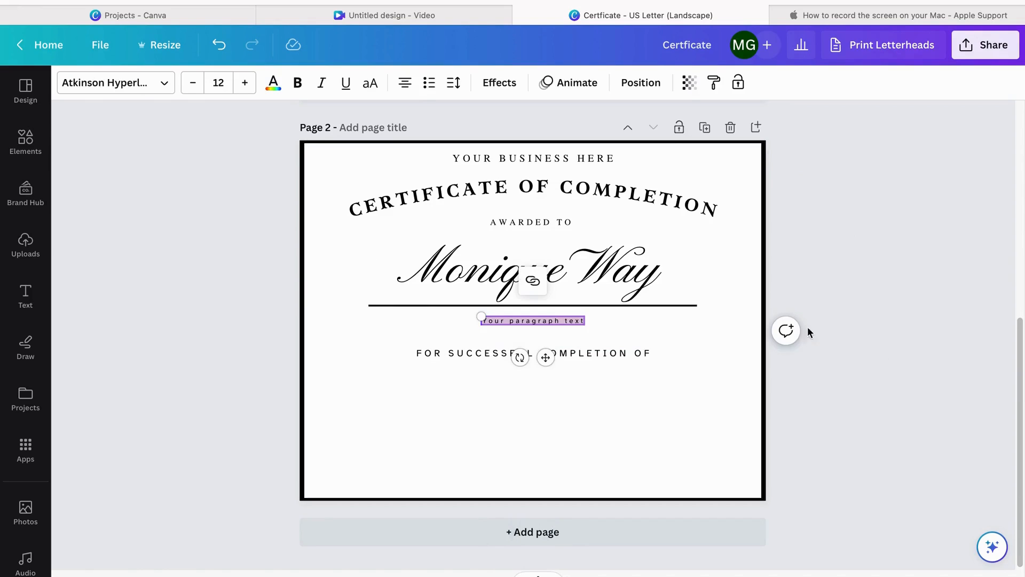
drag(545, 357, 557, 433)
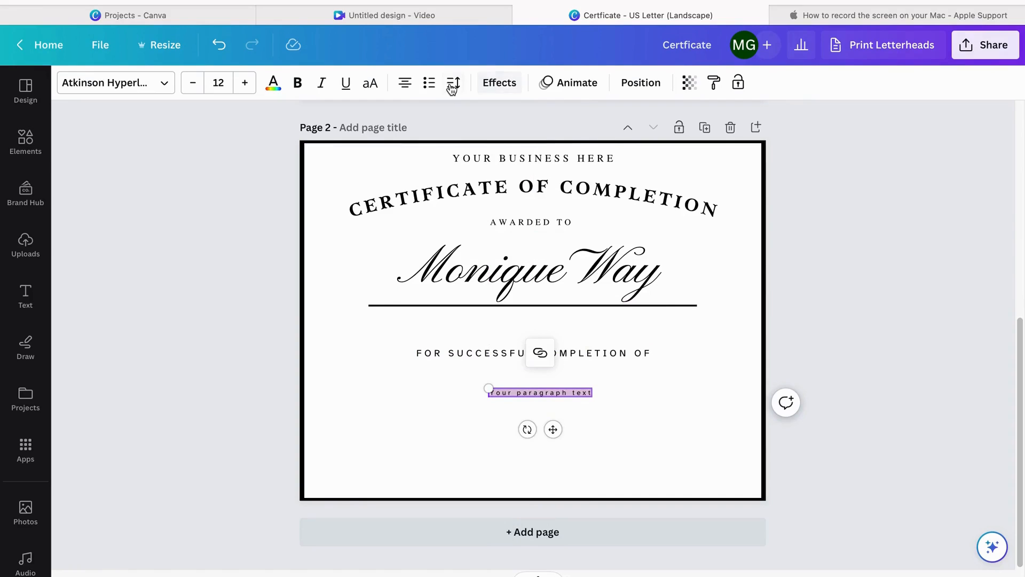
Set its letter spacing to 0, type 'course name', and enlarge it to size 26
click(452, 82)
click(615, 124)
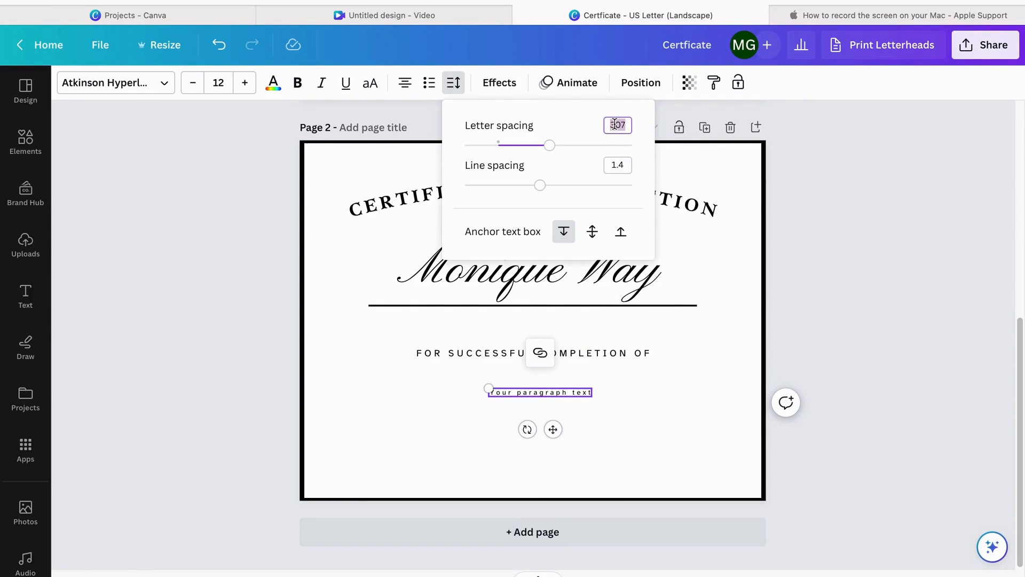
key(Return)
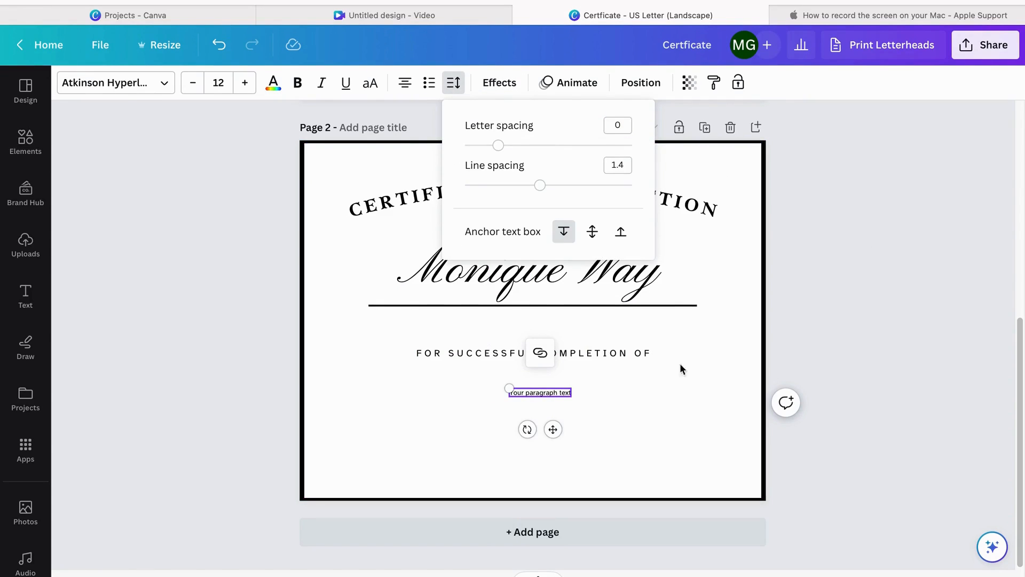
key(Escape)
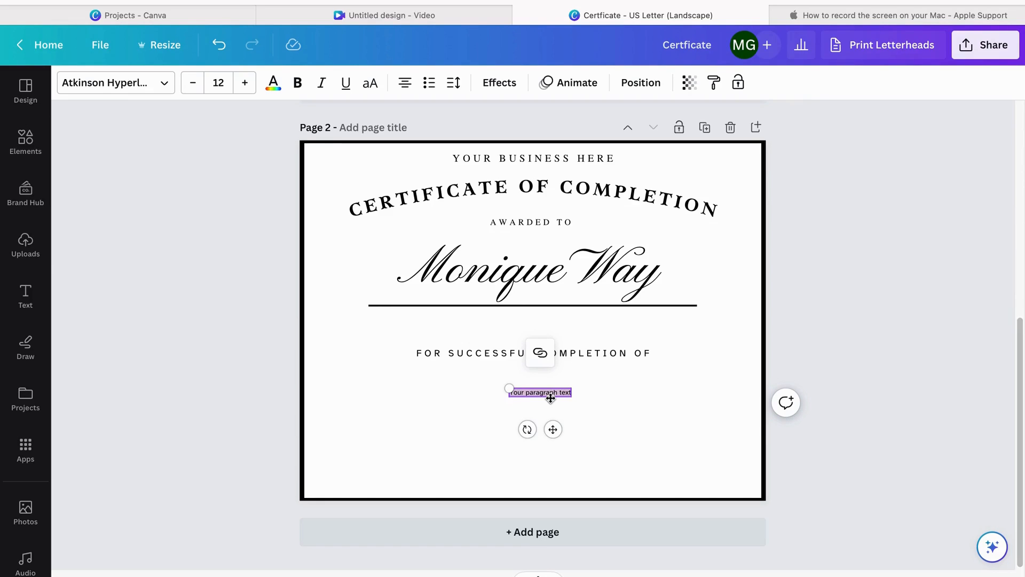
text(course name)
drag(516, 388, 454, 373)
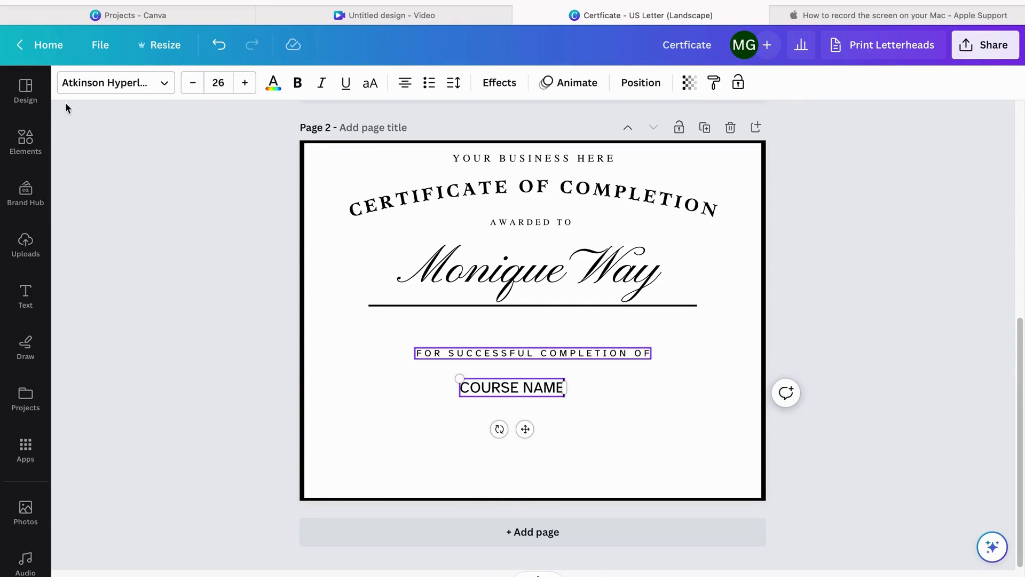
Enlarge COURSE NAME to size 29 and centre it under the subtitle
click(103, 95)
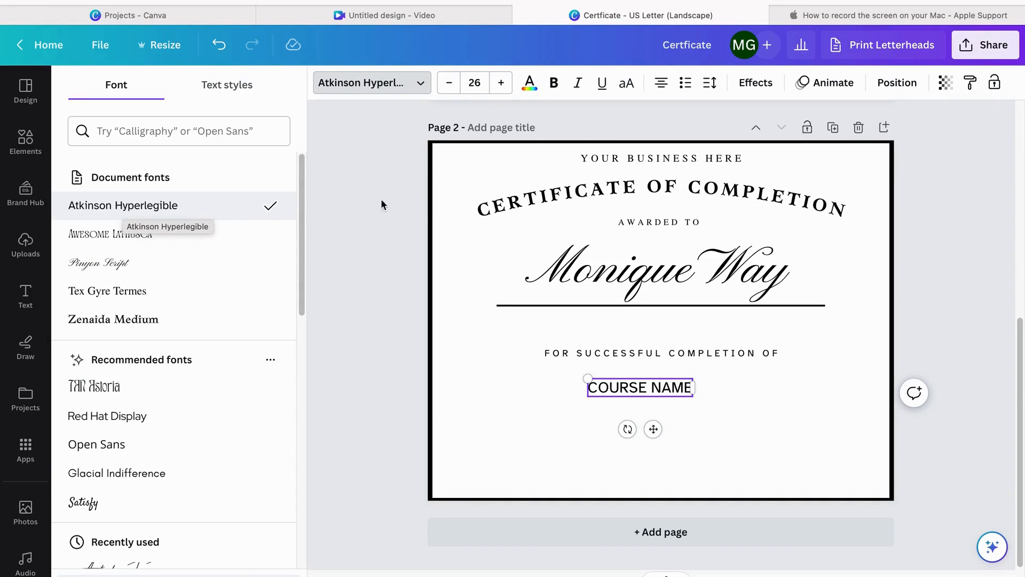
click(363, 203)
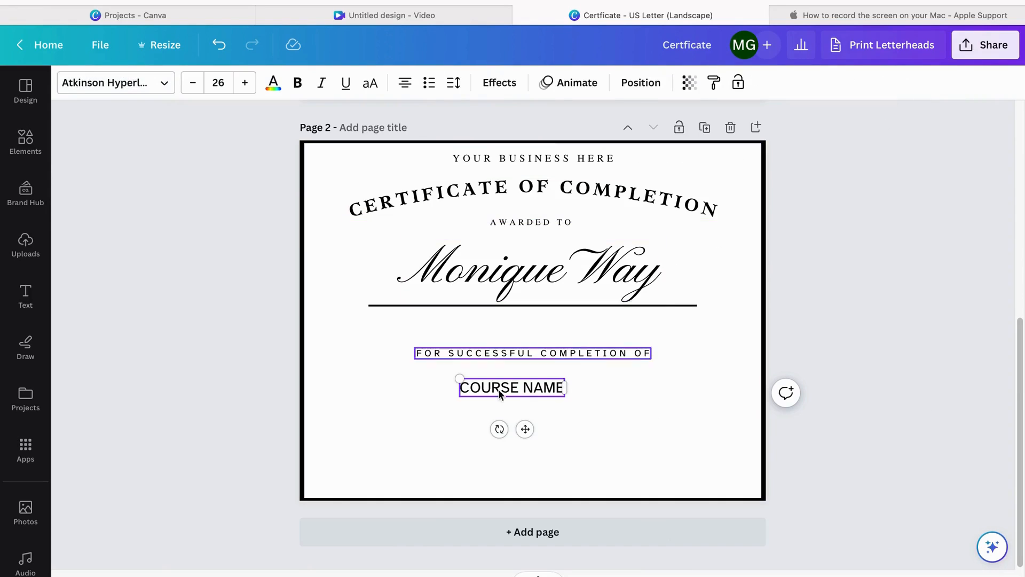
drag(459, 377, 446, 377)
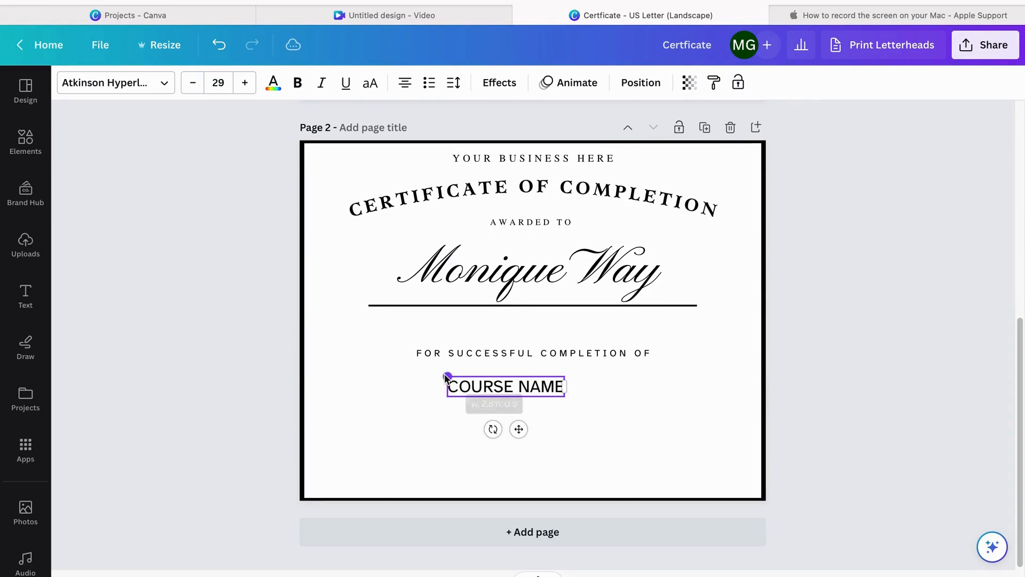
drag(519, 429, 550, 429)
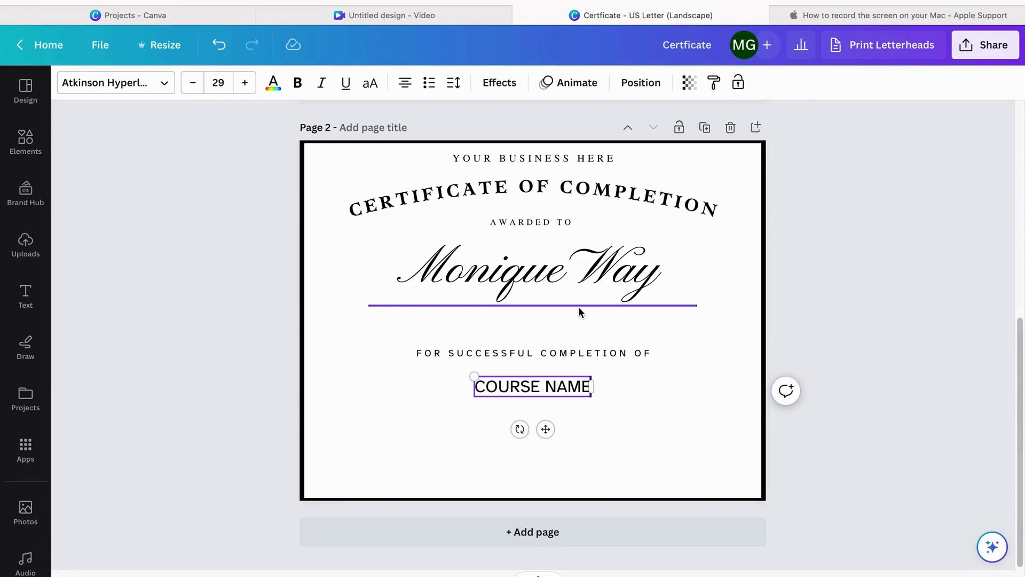
Set COURSE NAME's letter spacing to 84 and move it up snugly beneath the subtitle
click(451, 85)
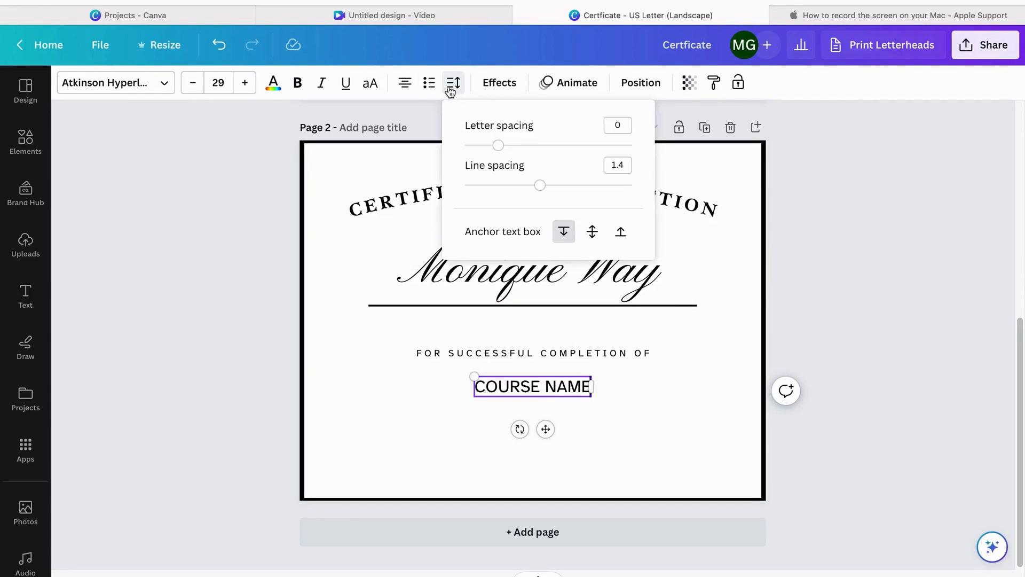
drag(502, 153, 514, 150)
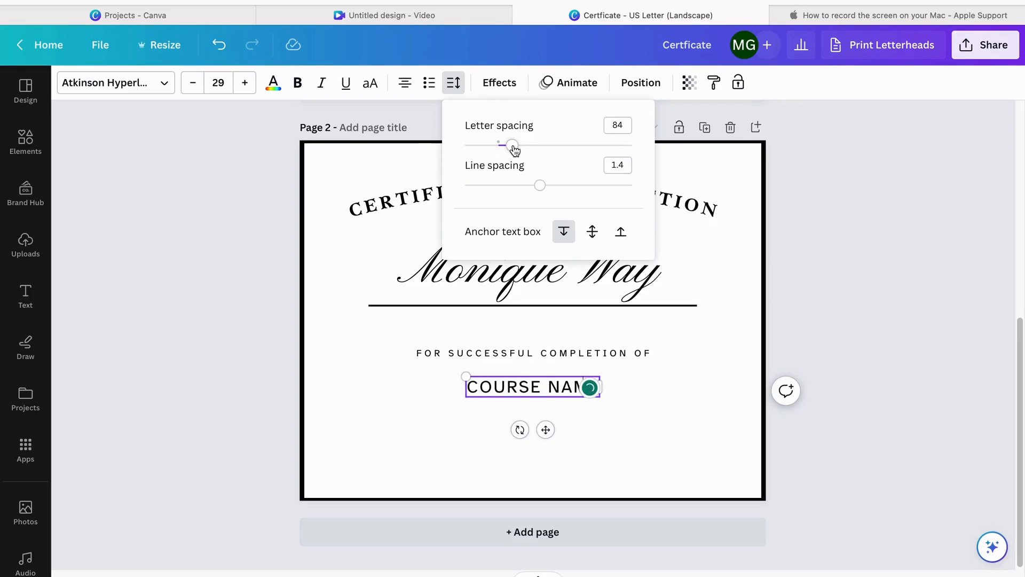
click(315, 280)
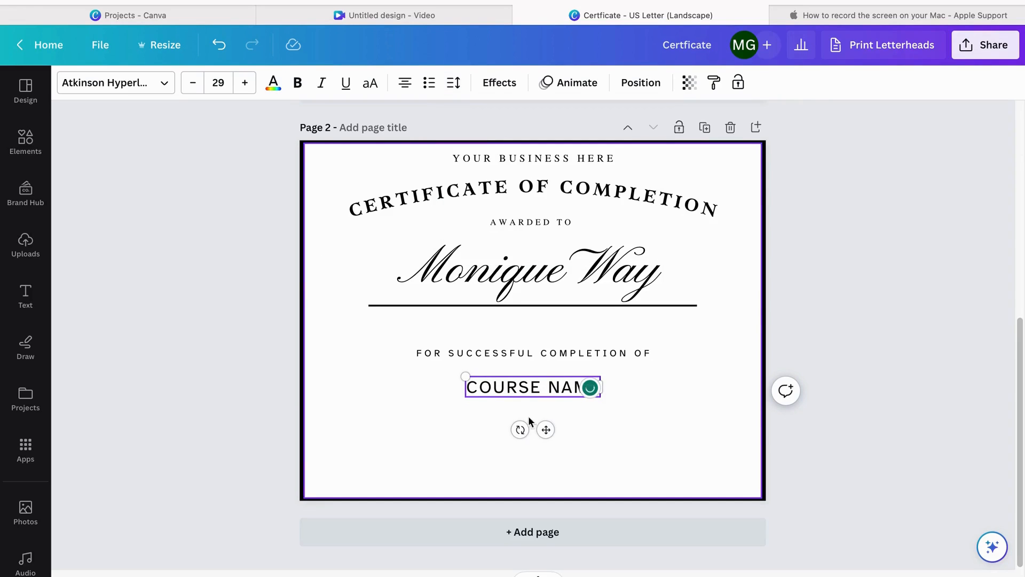
drag(546, 429, 547, 419)
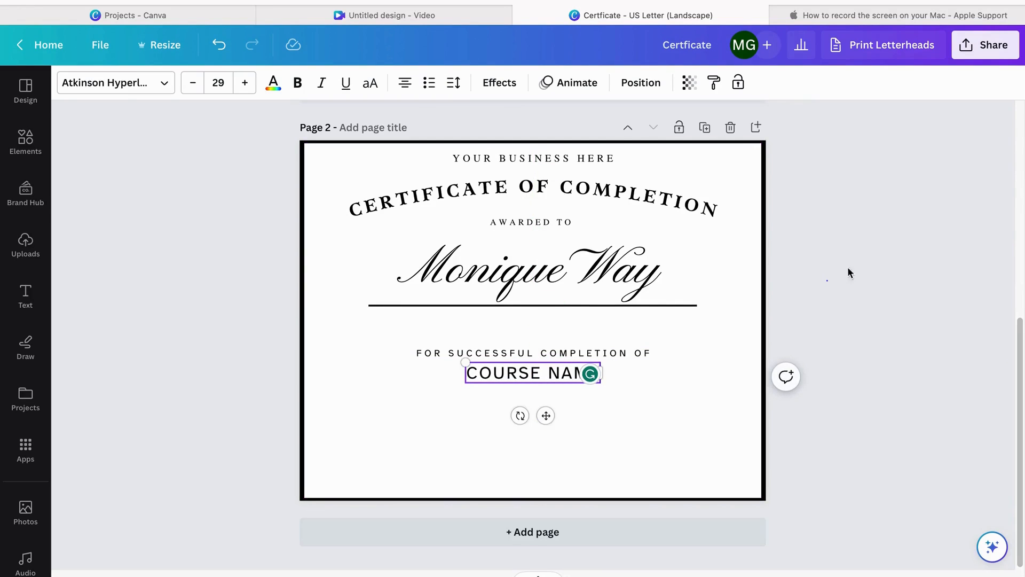
click(833, 280)
scroll(861, 258, up, 7)
scroll(861, 258, down, 7)
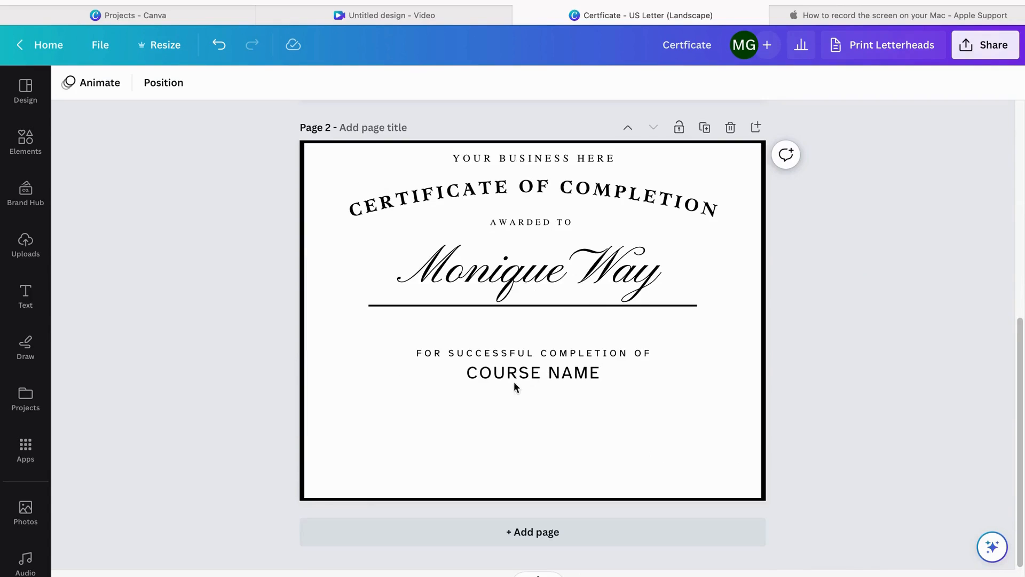
Enlarge COURSE NAME further and centre it under the completion line
click(464, 366)
drag(466, 362, 414, 354)
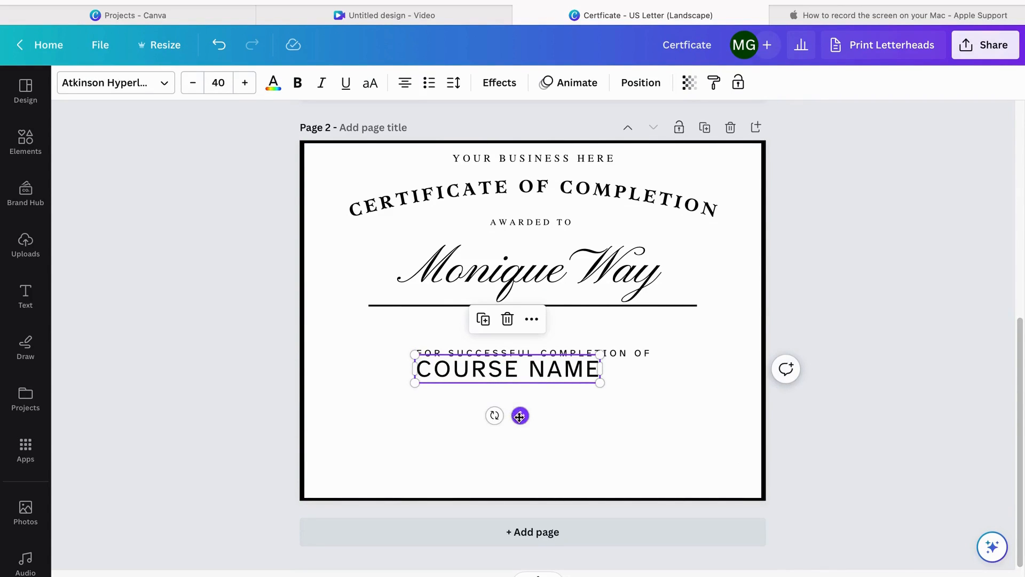
mouse_move(553, 444)
mouse_down()
mouse_move(564, 449)
mouse_move(565, 426)
mouse_move(546, 425)
mouse_up()
scroll(837, 274, up, 4)
scroll(837, 275, down, 3)
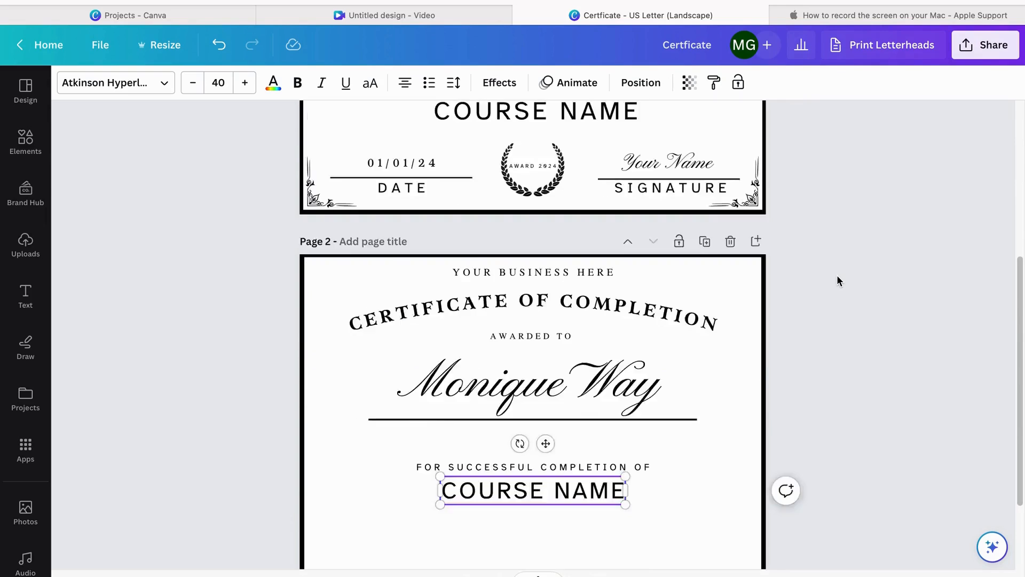
click(692, 417)
scroll(869, 267, up, 5)
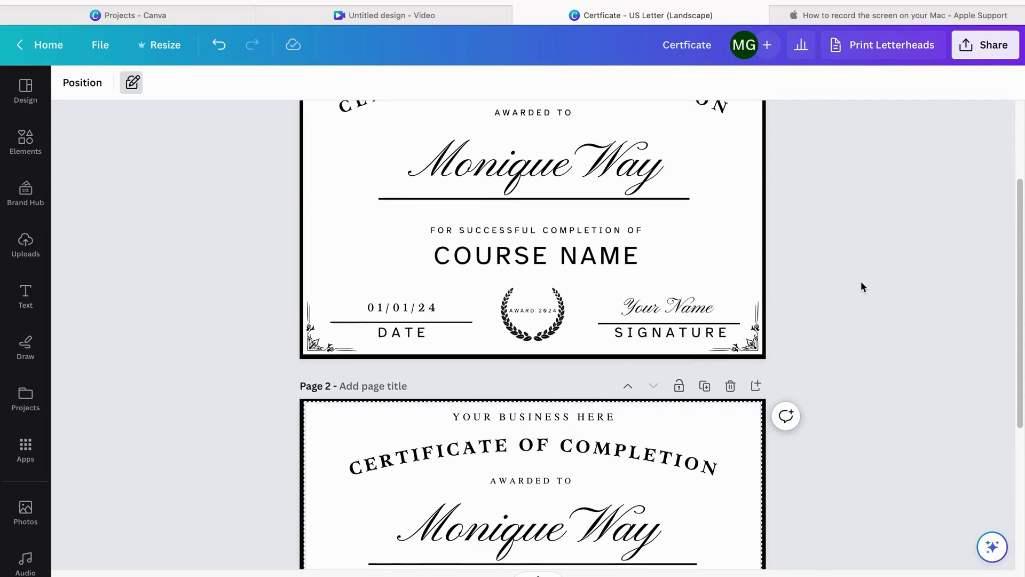
scroll(861, 281, down, 5)
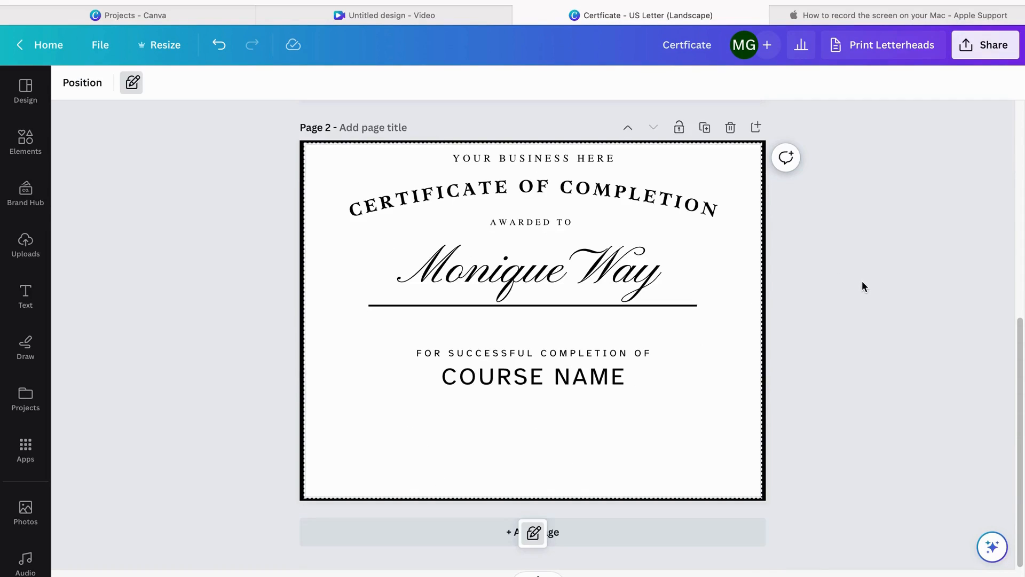
Copy the name underline into two short rules at bottom left and right, with a text box between
click(588, 307)
click(508, 271)
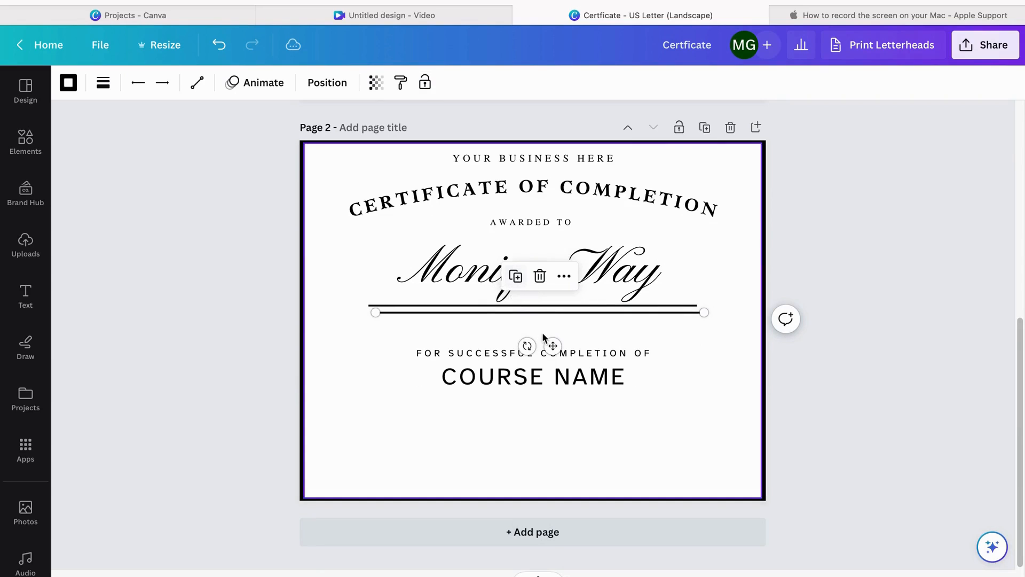
drag(550, 347, 542, 471)
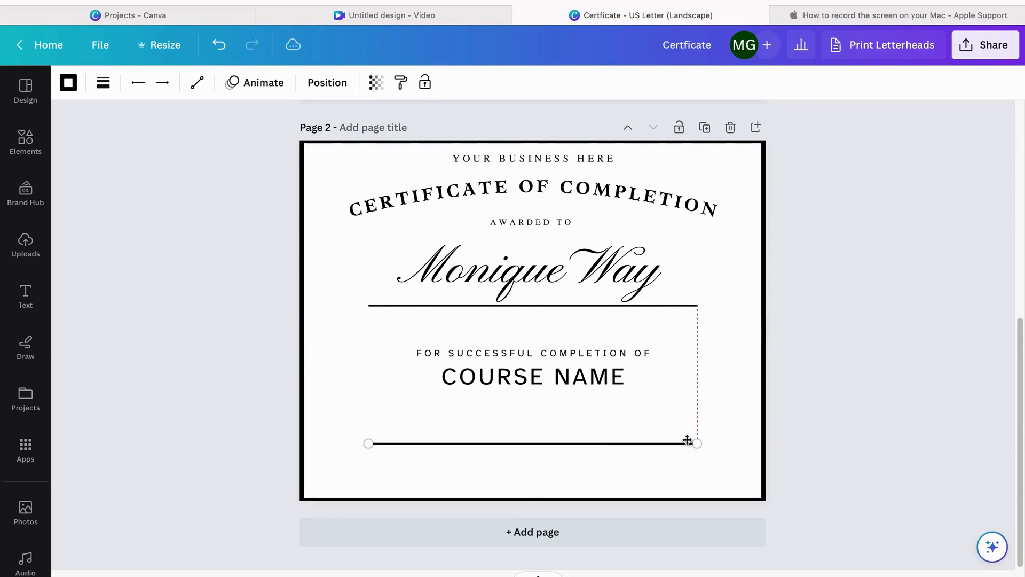
drag(697, 444, 475, 445)
drag(436, 479, 704, 497)
click(355, 430)
click(839, 365)
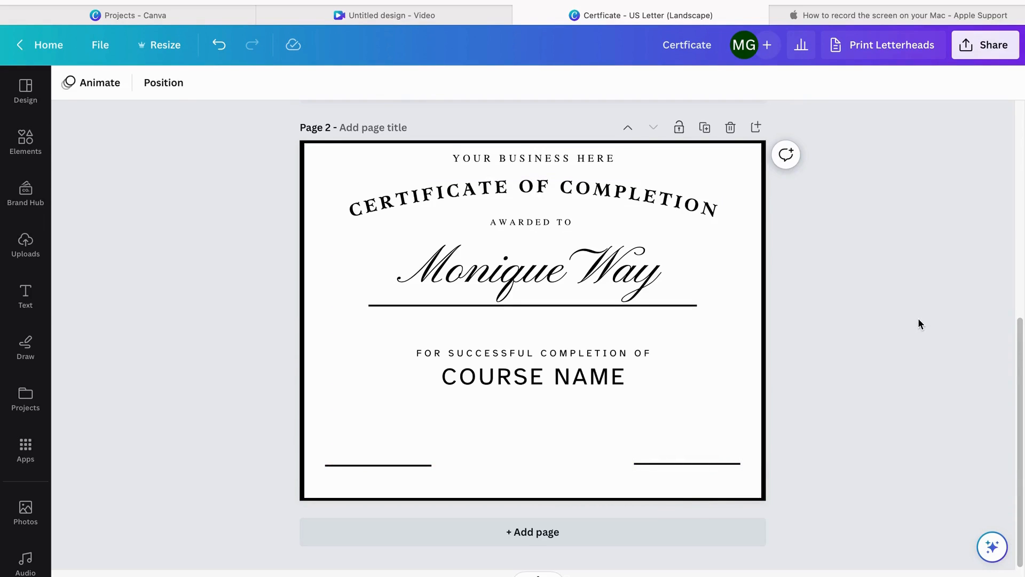
key(t)
drag(545, 357, 518, 518)
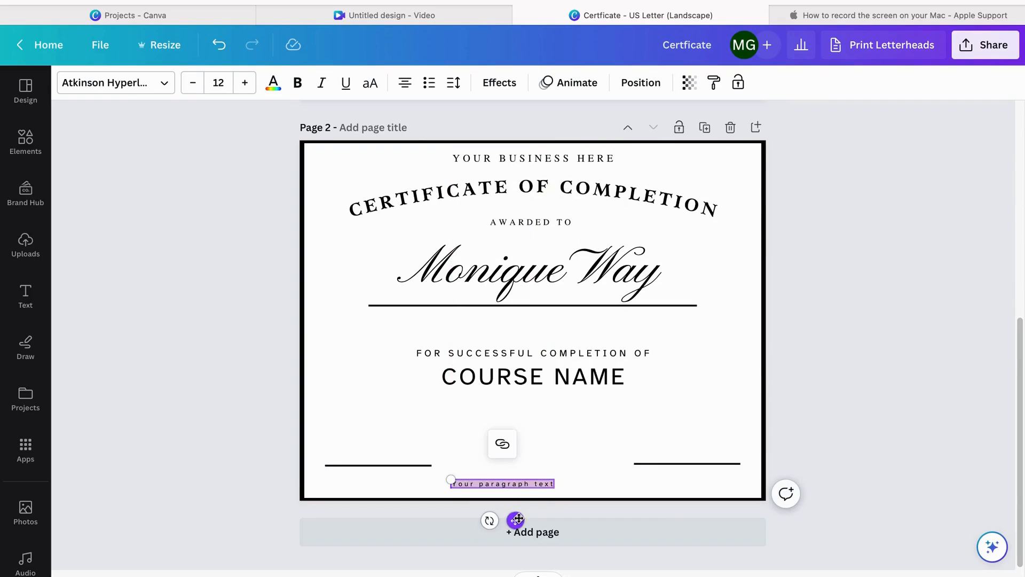
Replace the placeholder with DATE in Tex Gyre Termes, about size 25, under the bottom-left rule
click(503, 484)
double_click(503, 483)
triple_click(506, 484)
text(DATE)
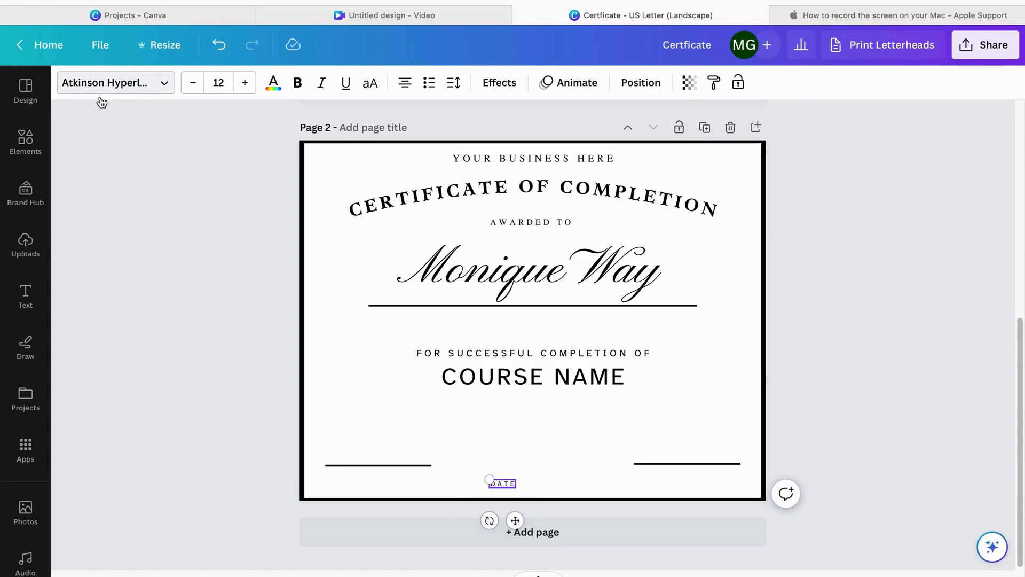
click(163, 84)
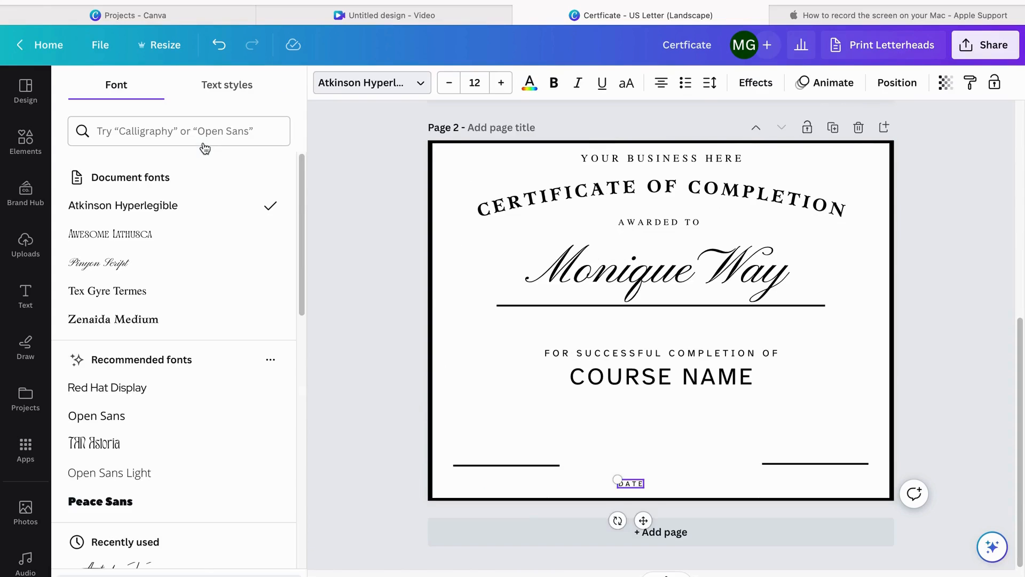
click(139, 297)
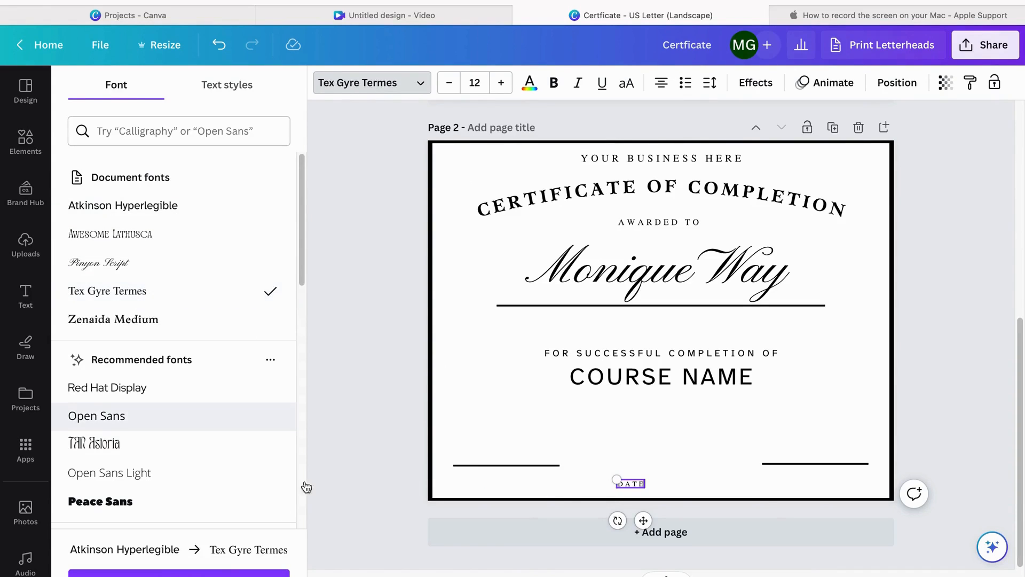
click(369, 320)
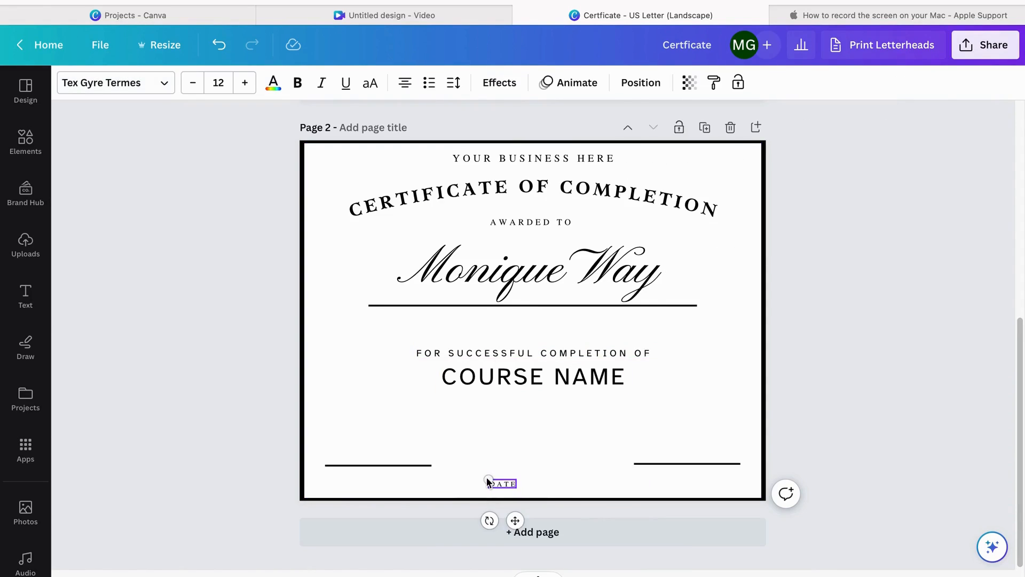
drag(478, 475, 458, 469)
mouse_move(500, 520)
mouse_down()
mouse_move(405, 539)
mouse_move(396, 523)
mouse_up()
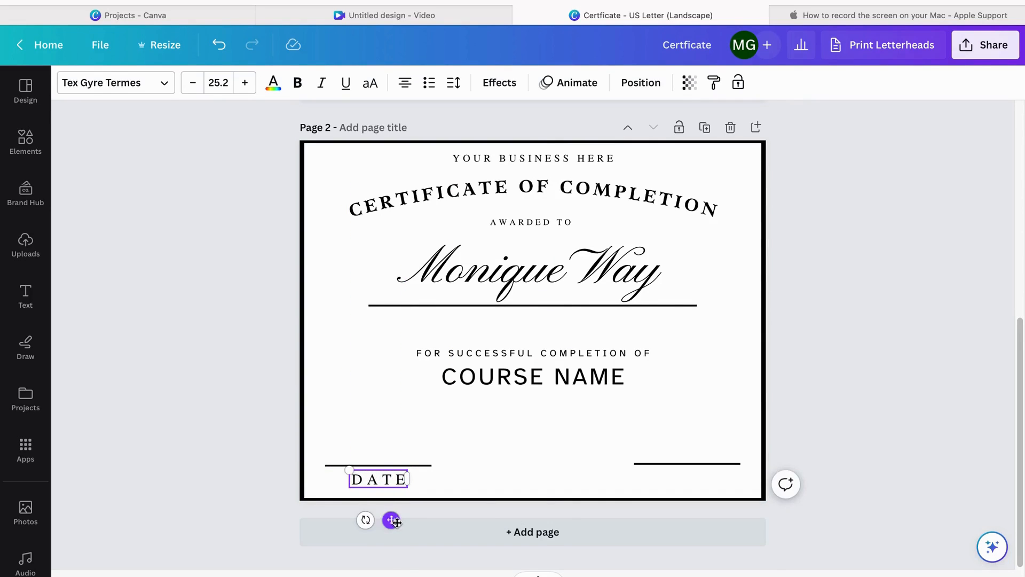
Duplicate the DATE label and move the copy under the bottom-right rule
click(353, 428)
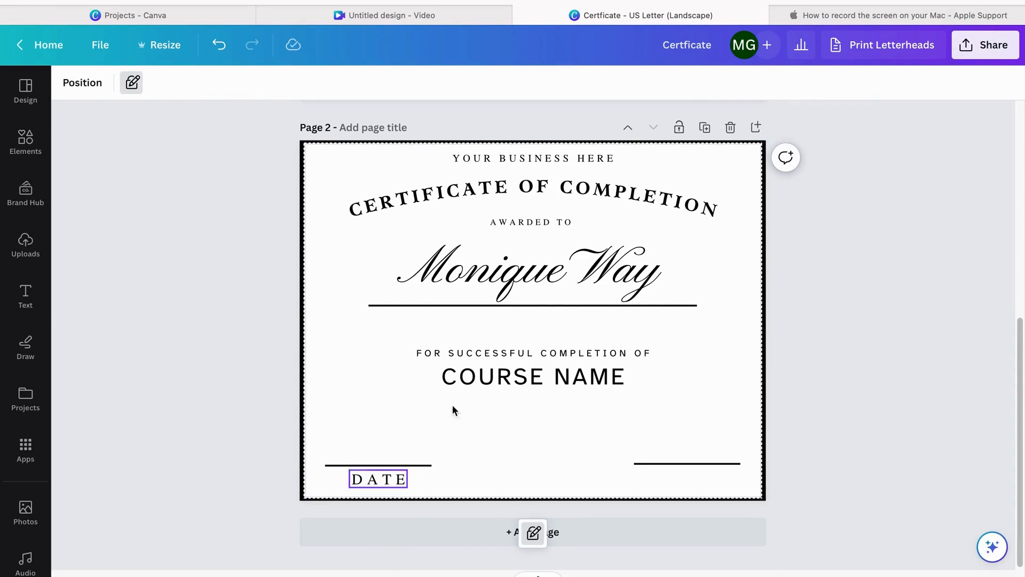
scroll(459, 395, up, 6)
scroll(490, 372, down, 8)
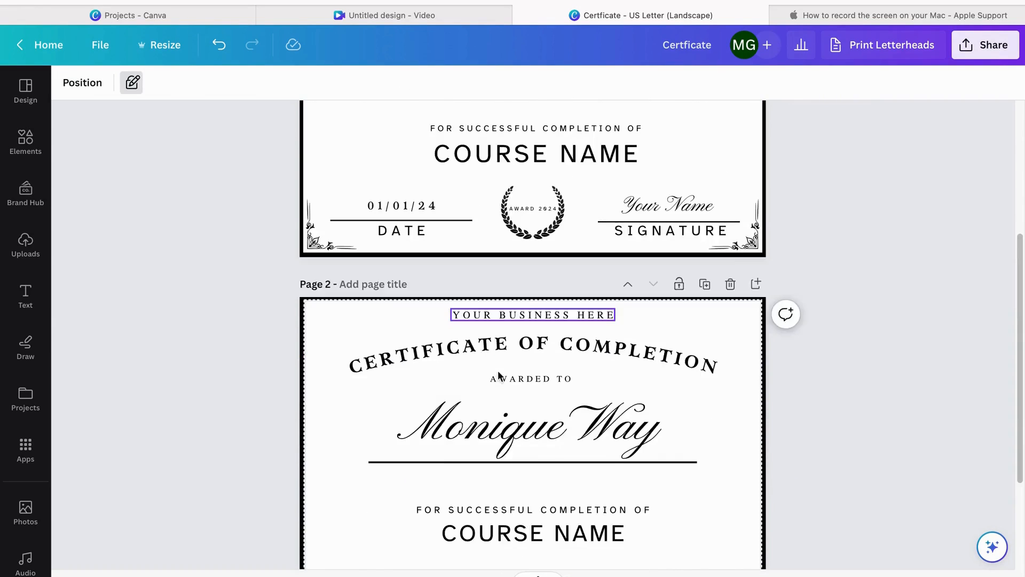
click(379, 485)
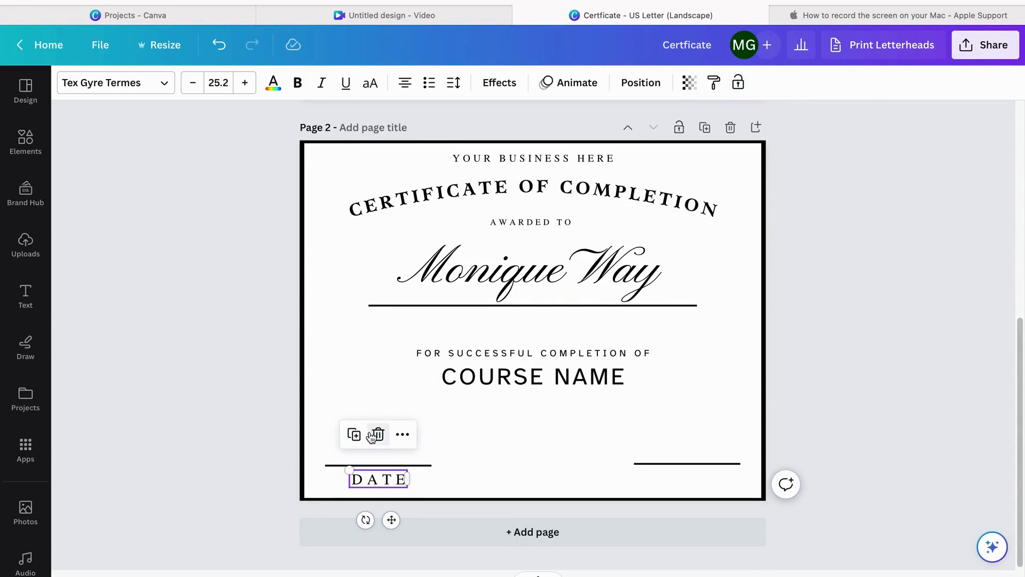
click(362, 440)
mouse_move(495, 522)
mouse_down()
mouse_move(729, 523)
mouse_move(716, 524)
mouse_up()
Retype the copy as SIGNATURE, shrink it to size 20, and fit it under the right rule
double_click(707, 482)
text(SIG)
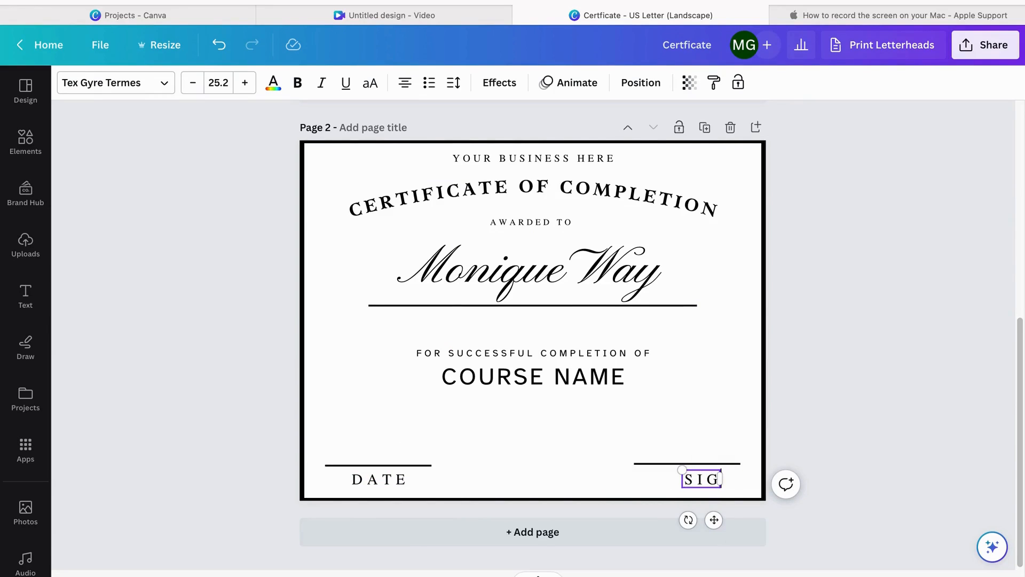
text(NATURE)
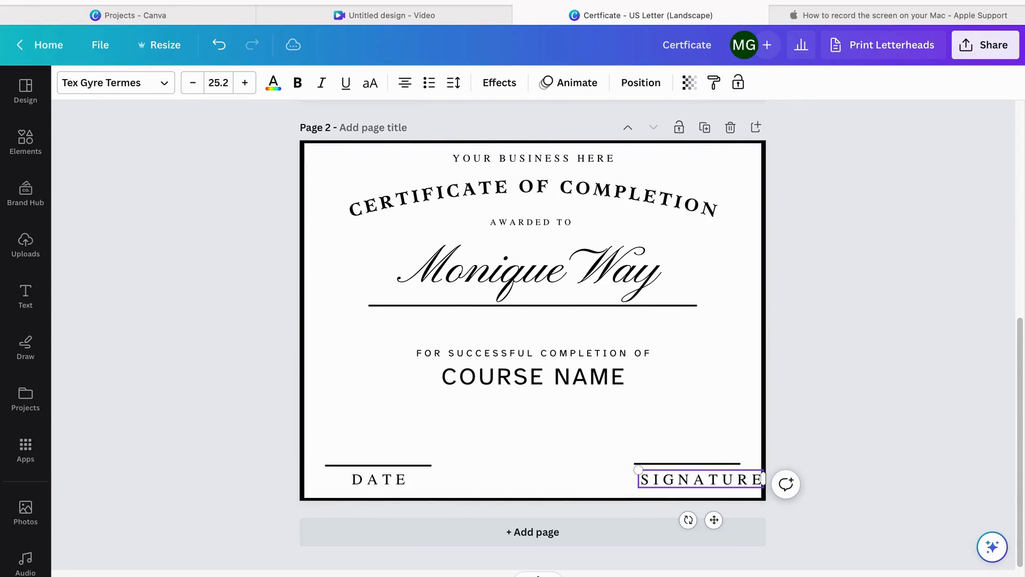
drag(712, 519, 699, 517)
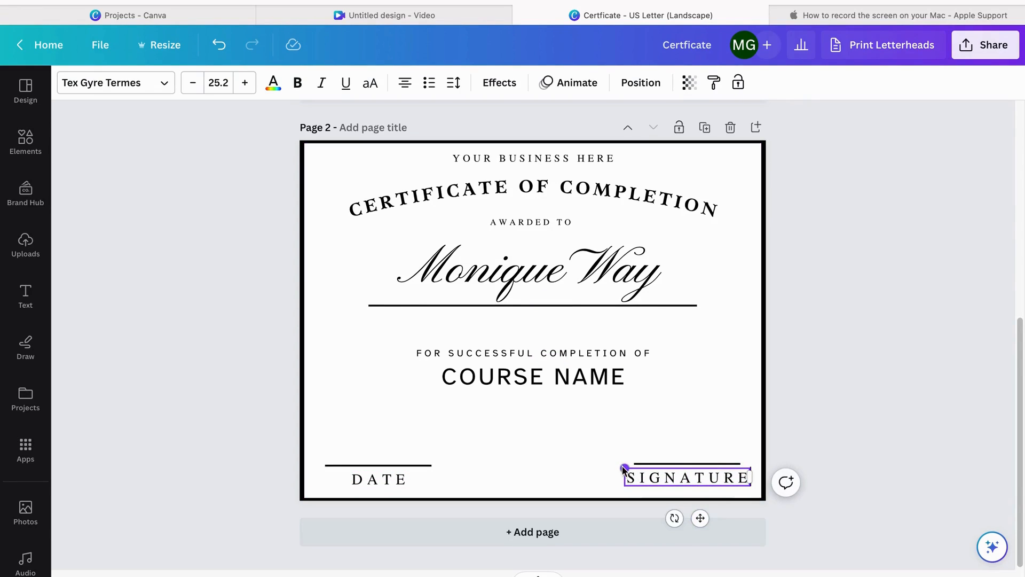
drag(630, 467, 650, 472)
drag(707, 516, 692, 516)
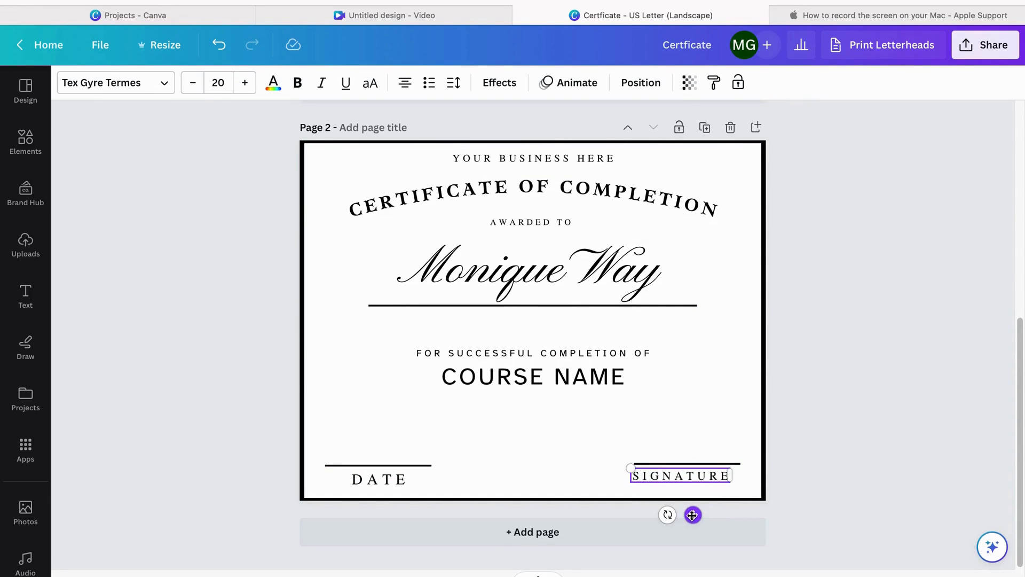
click(852, 361)
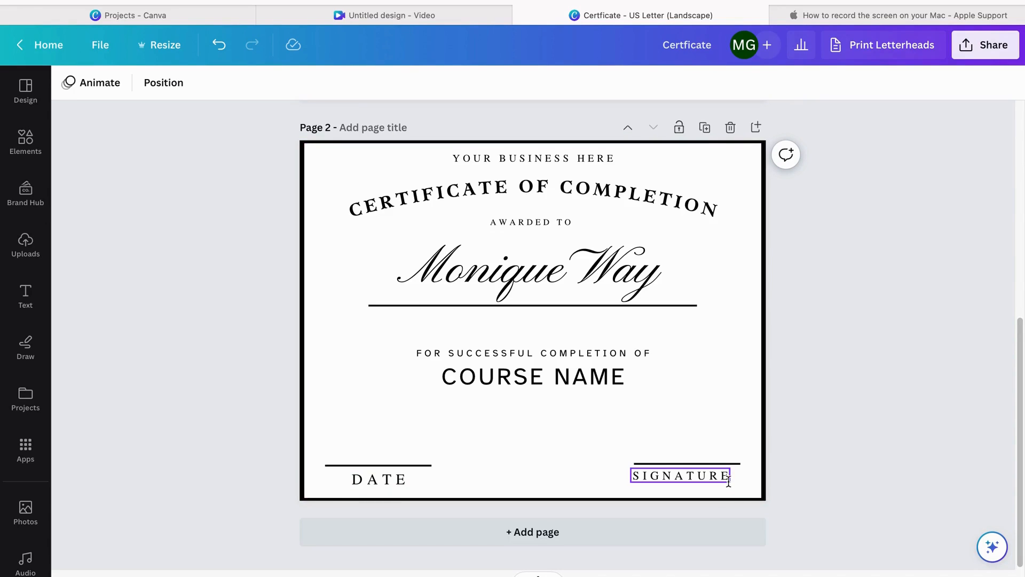
Copy SIGNATURE's style onto DATE and centre both labels under their rules
click(676, 476)
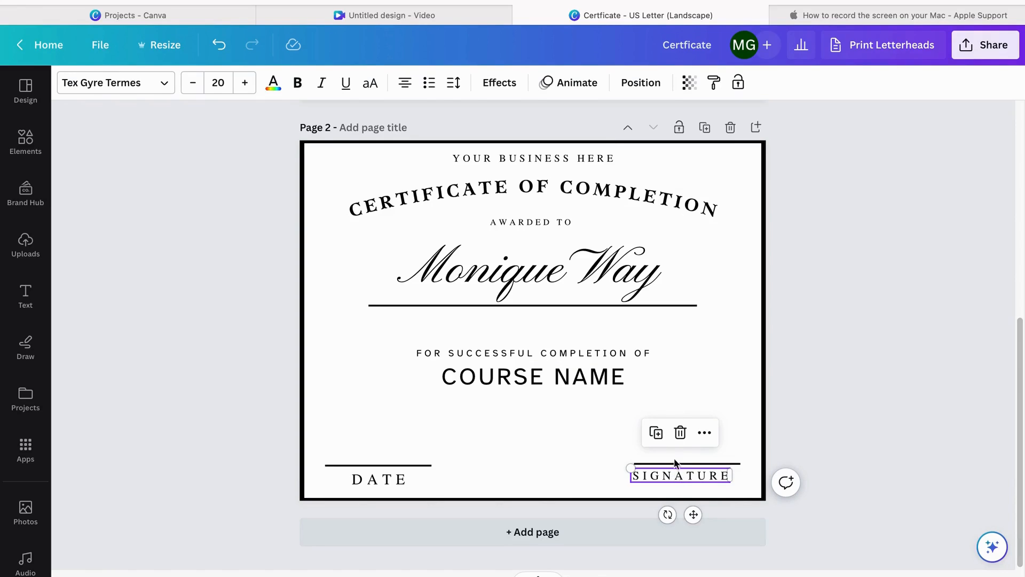
click(714, 84)
click(383, 482)
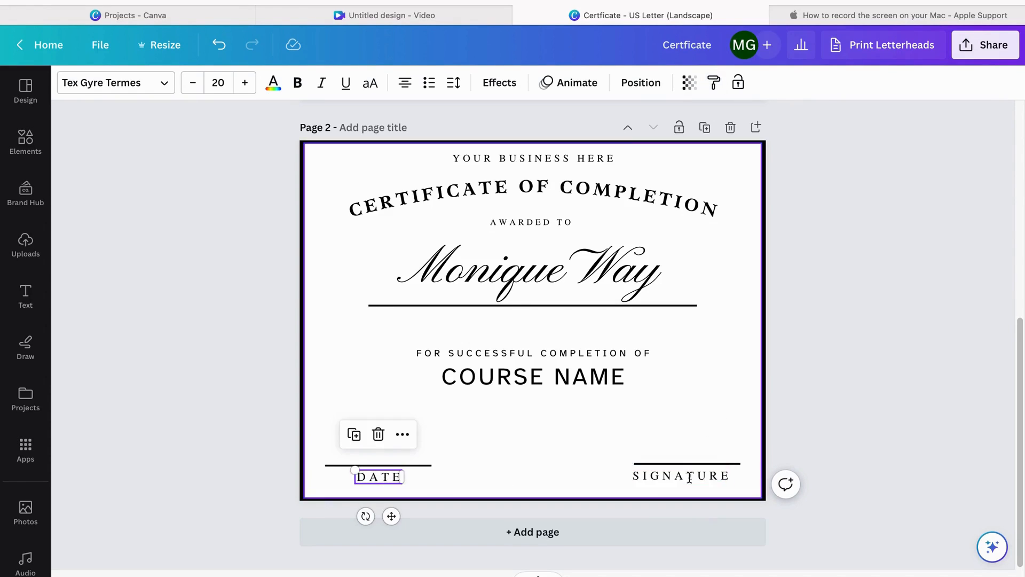
click(692, 477)
drag(692, 476, 695, 477)
click(377, 481)
drag(377, 482, 366, 482)
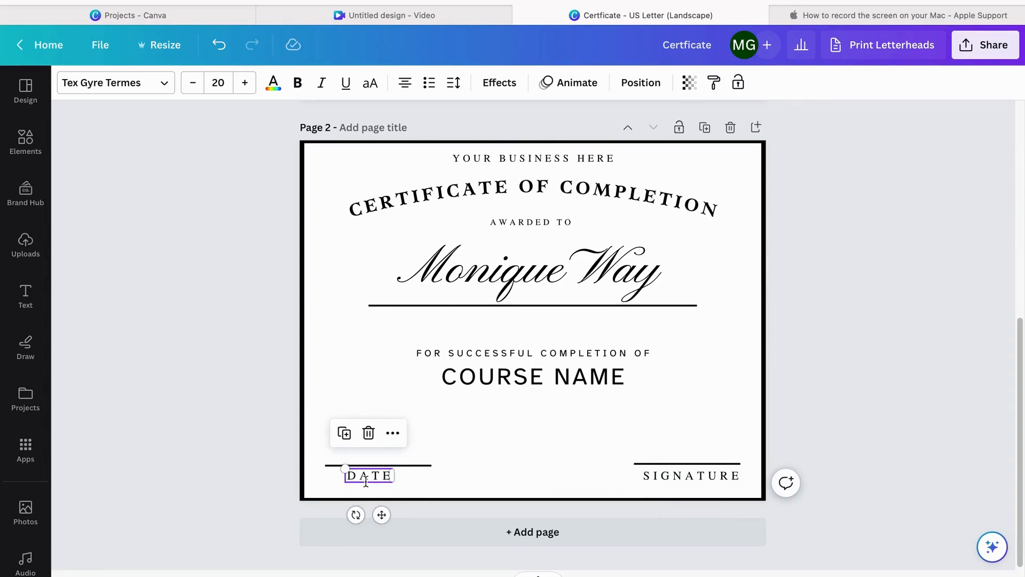
click(268, 401)
scroll(856, 352, up, 3)
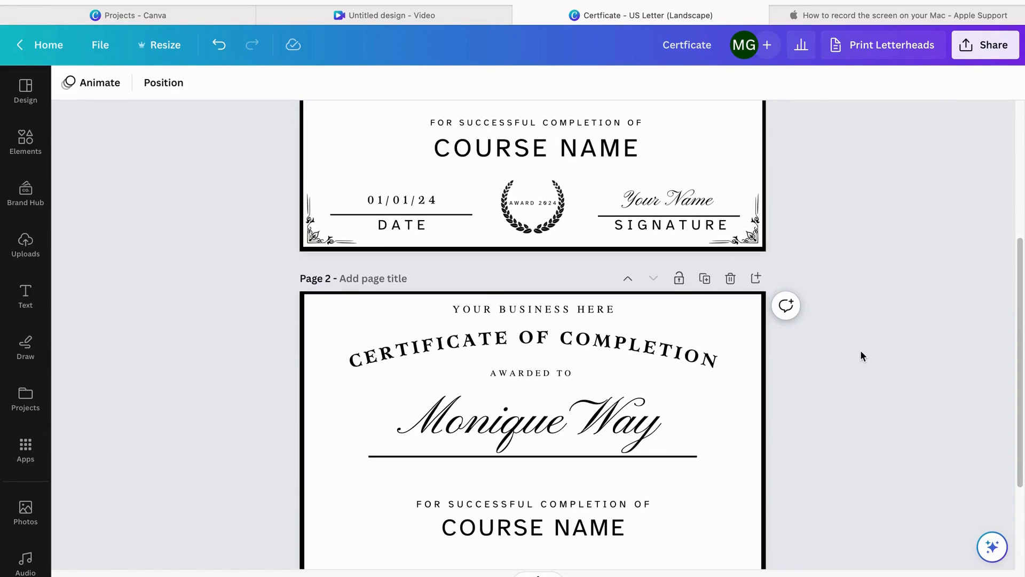
scroll(798, 376, down, 3)
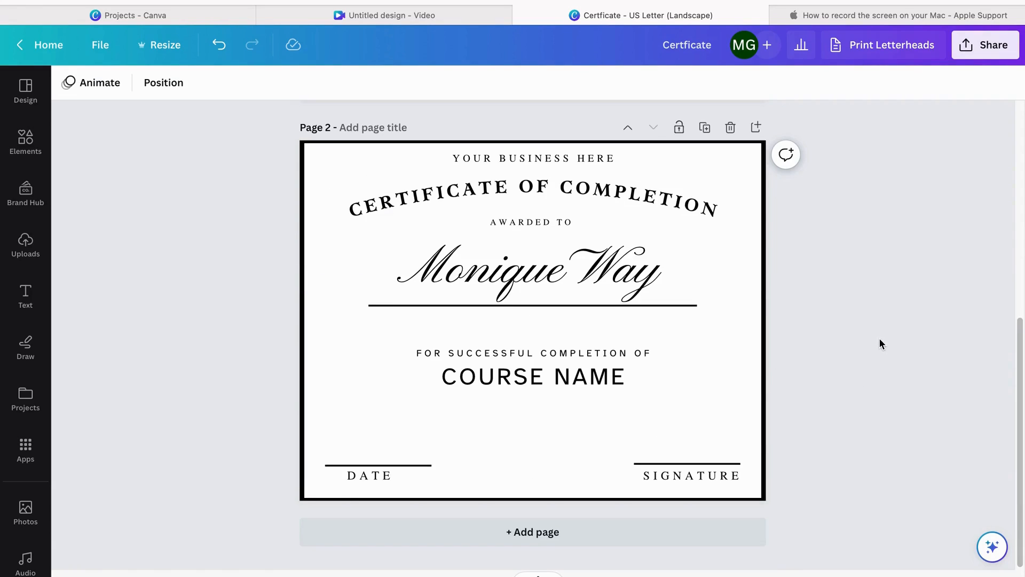
Add a text box above the DATE rule reading 01/01/2024 and enlarge it
key(t)
drag(534, 374, 393, 491)
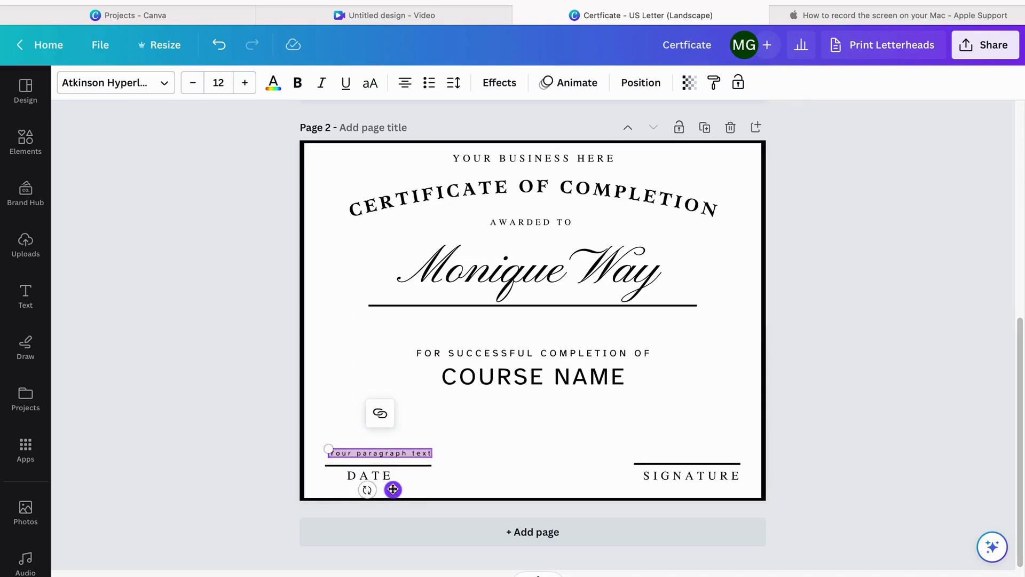
key(BackSpace)
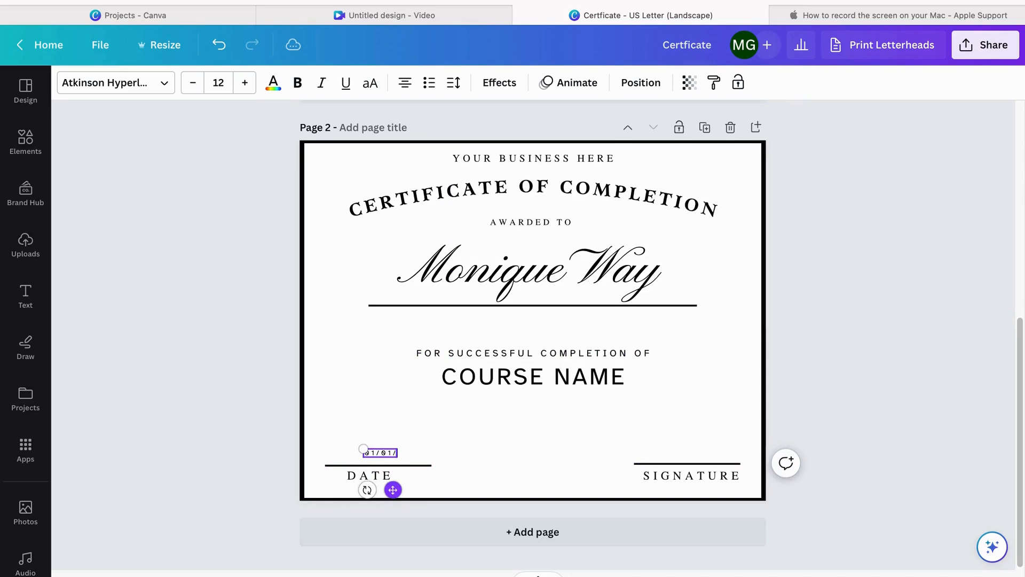
text(01/01/2024)
drag(350, 447, 305, 442)
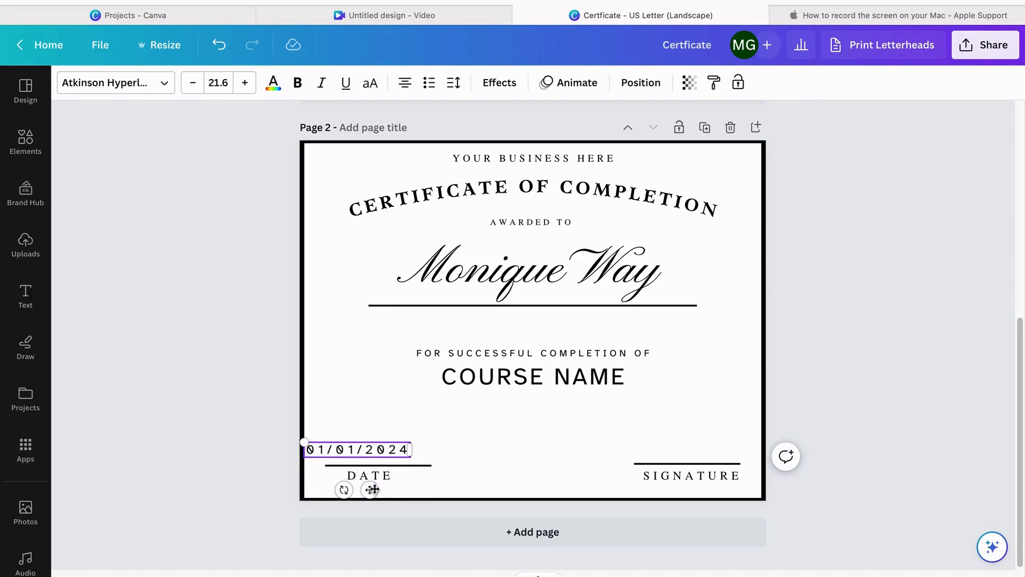
mouse_move(378, 491)
mouse_down()
mouse_move(402, 492)
mouse_move(390, 490)
mouse_up()
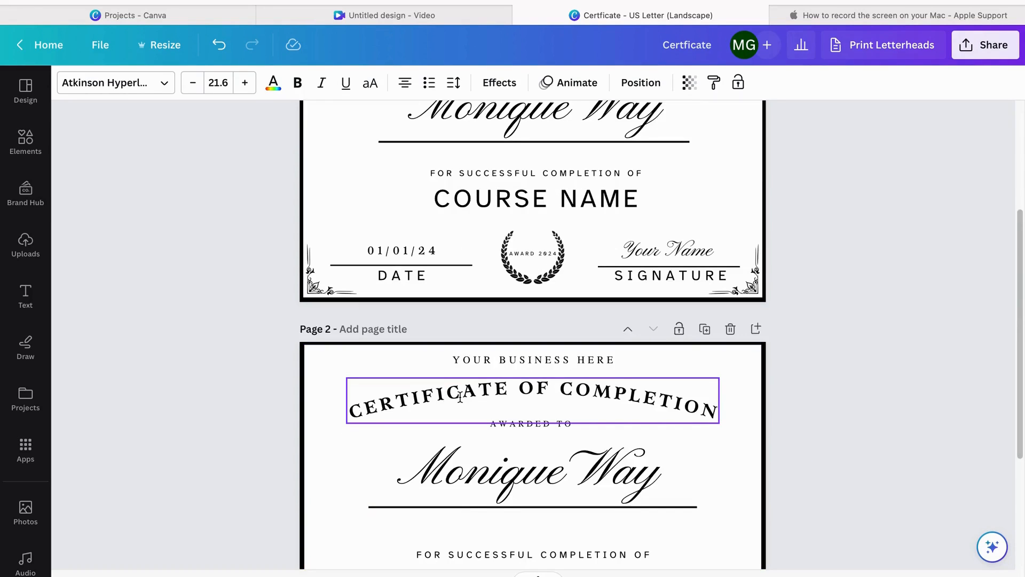
Set the date in Tex Gyre Termes at size 18.2, centred on the bottom-left line
scroll(460, 397, down, 5)
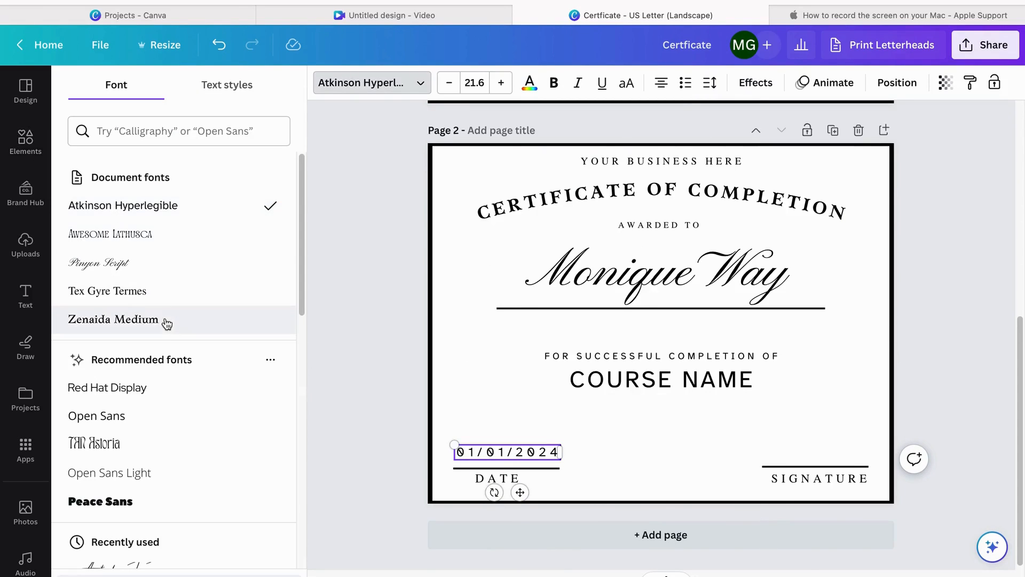
click(137, 293)
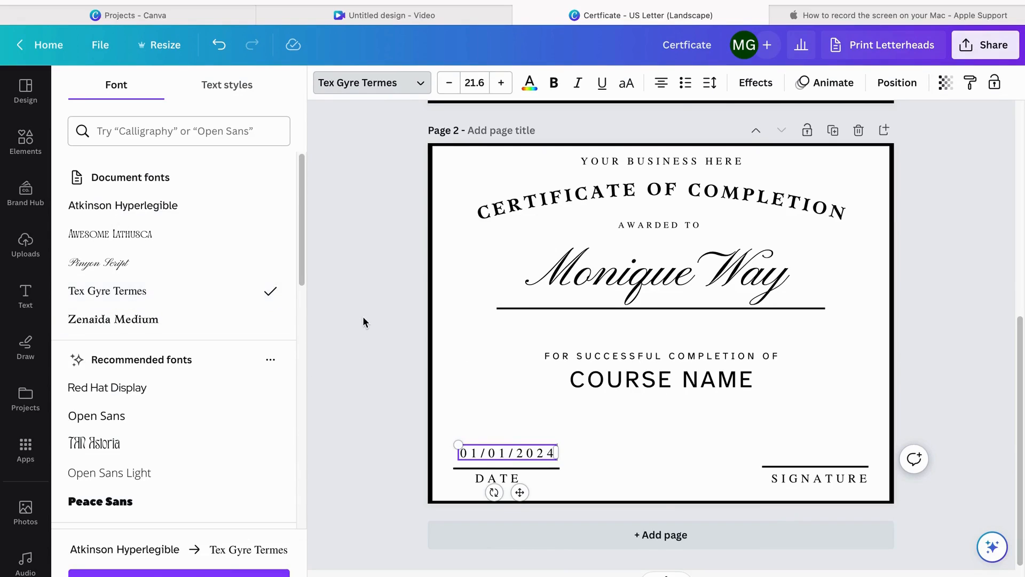
key(Escape)
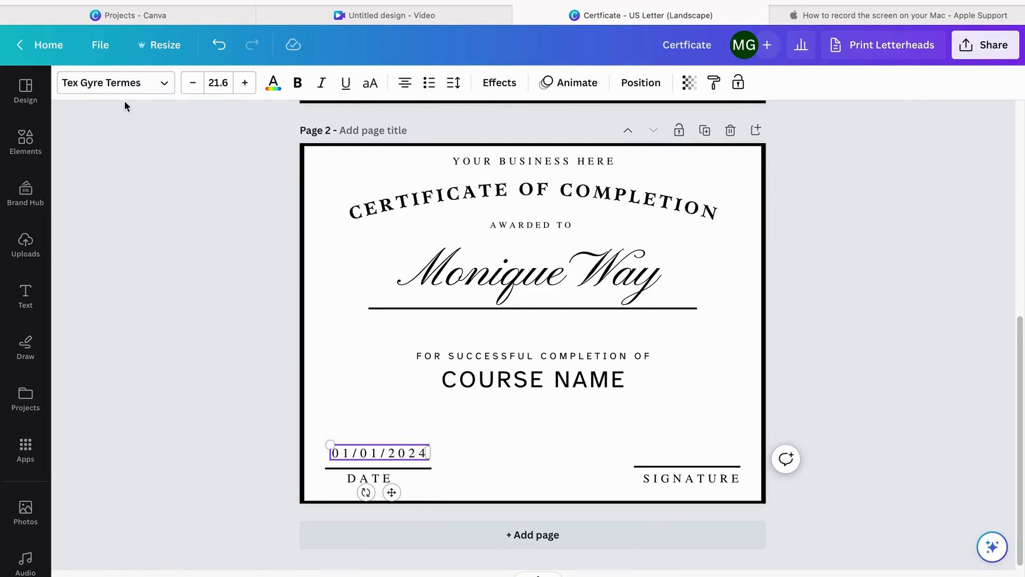
drag(330, 445, 345, 447)
drag(400, 500, 383, 502)
click(743, 396)
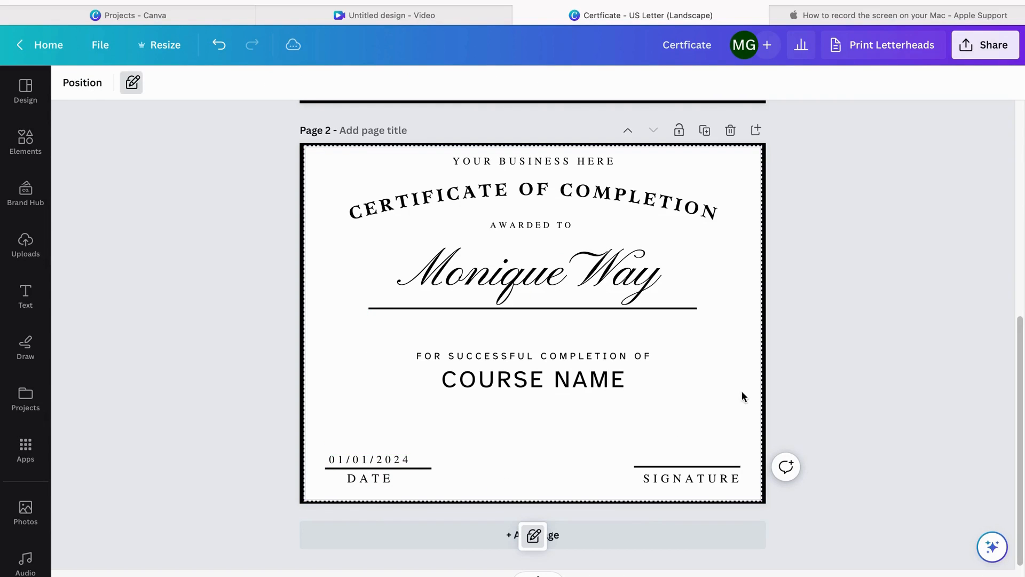
click(395, 458)
drag(396, 458, 406, 459)
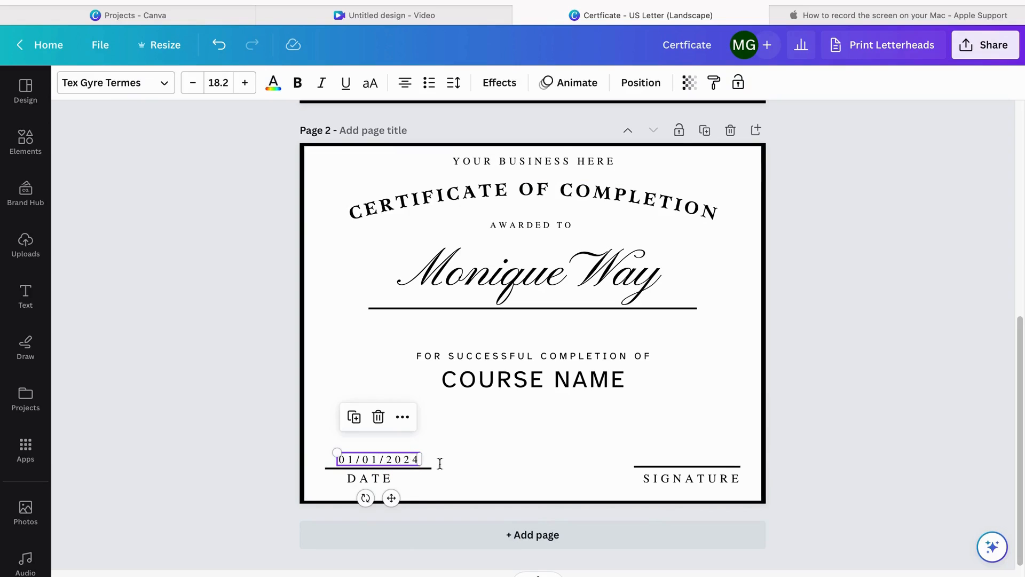
click(528, 478)
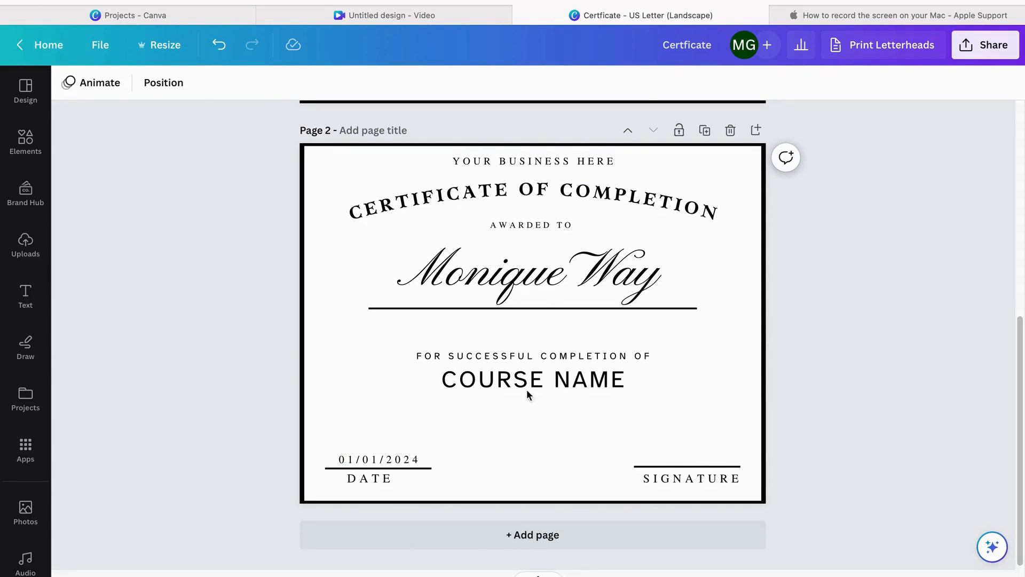
Add a new text box with letter spacing 0 and start typing Your Name
key(t)
drag(544, 359, 544, 476)
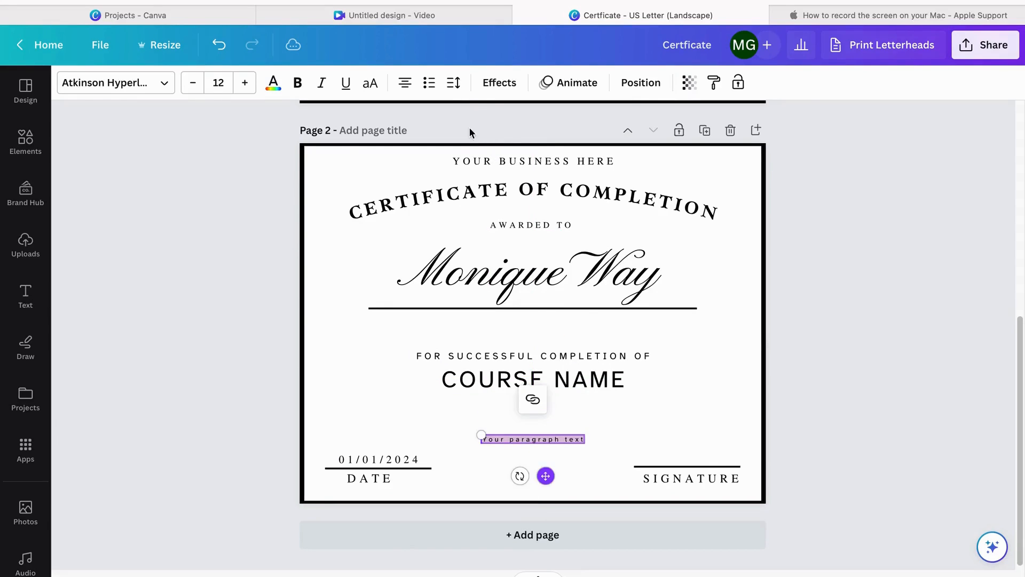
click(461, 86)
click(618, 124)
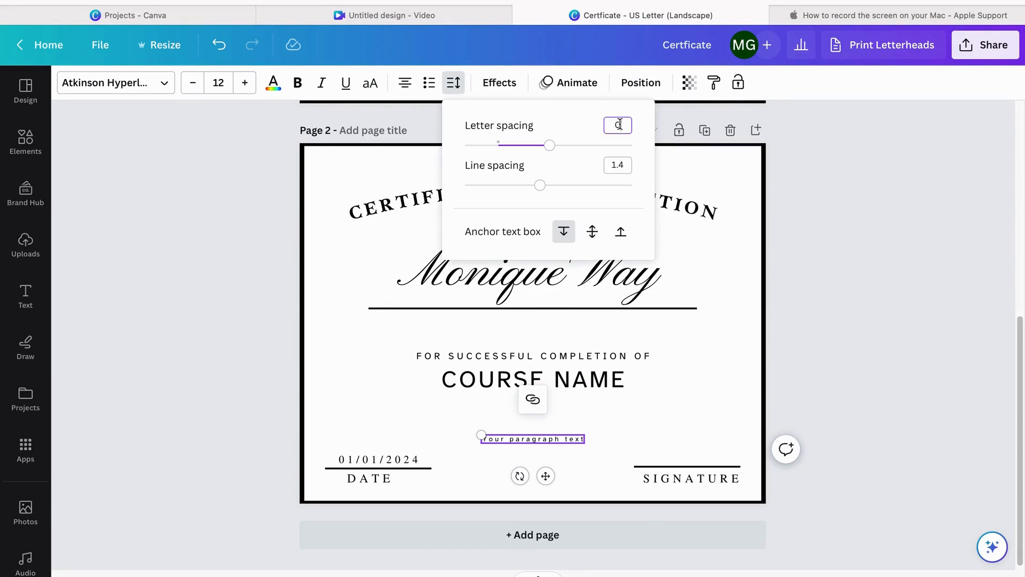
text(0)
key(Return)
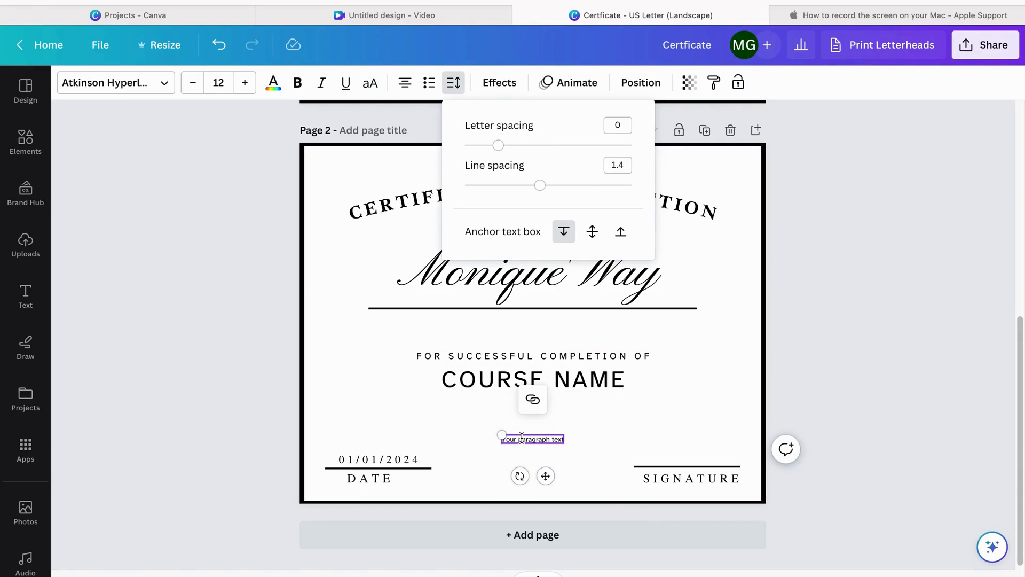
double_click(522, 438)
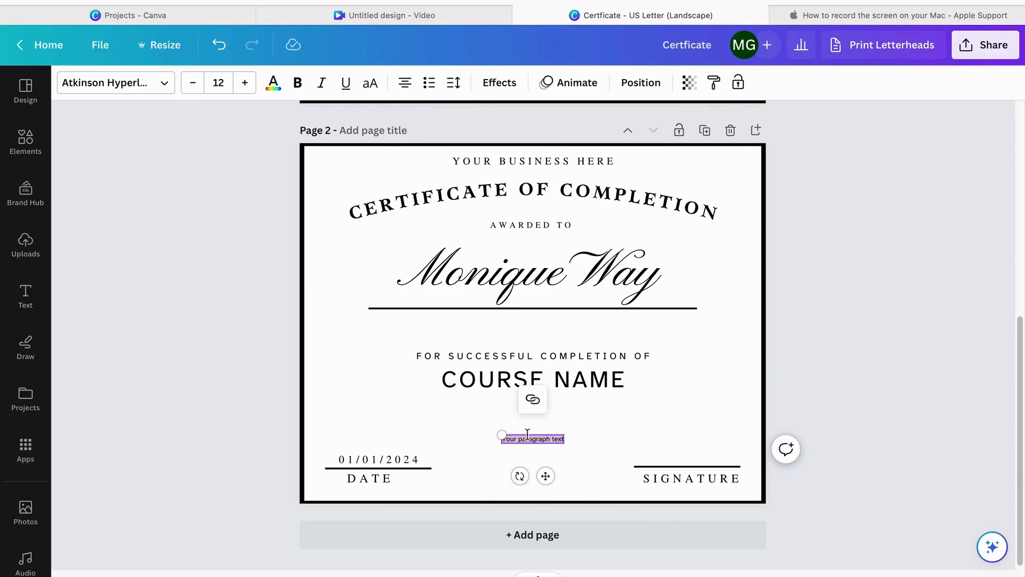
text(Your Name)
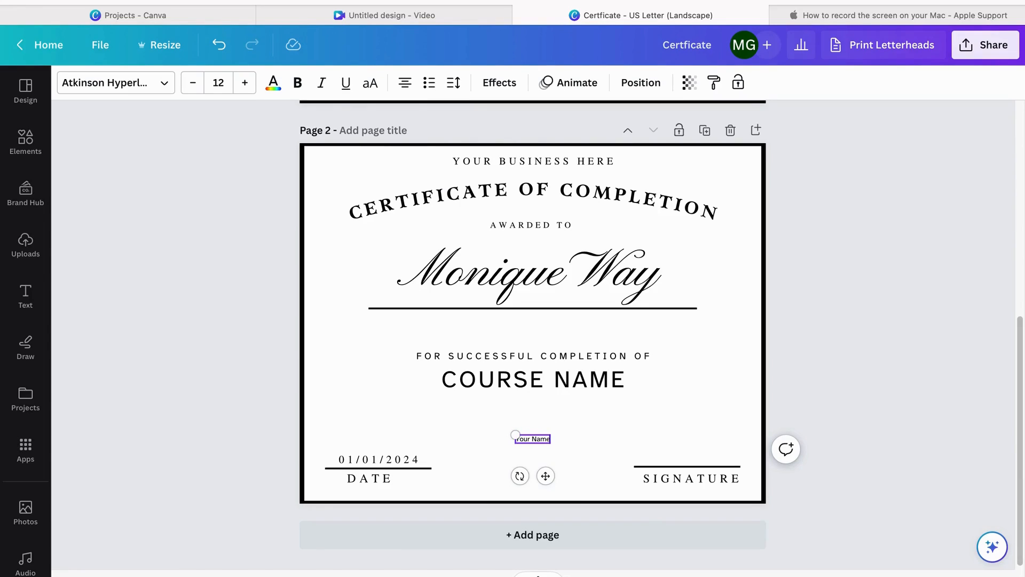
Set Your Name in Pinyon Script, enlarge it, and place it above the SIGNATURE line
click(154, 83)
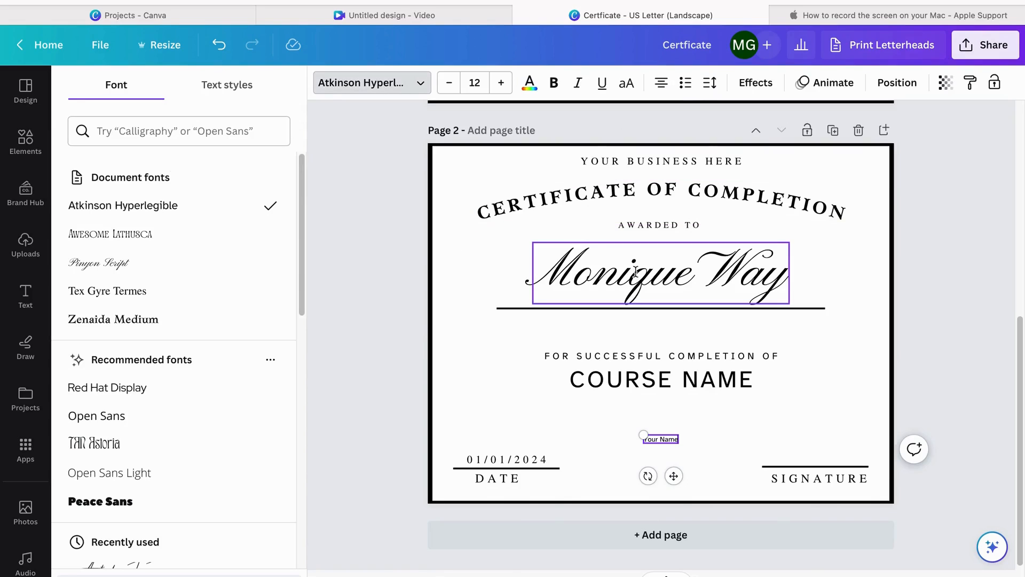
click(150, 264)
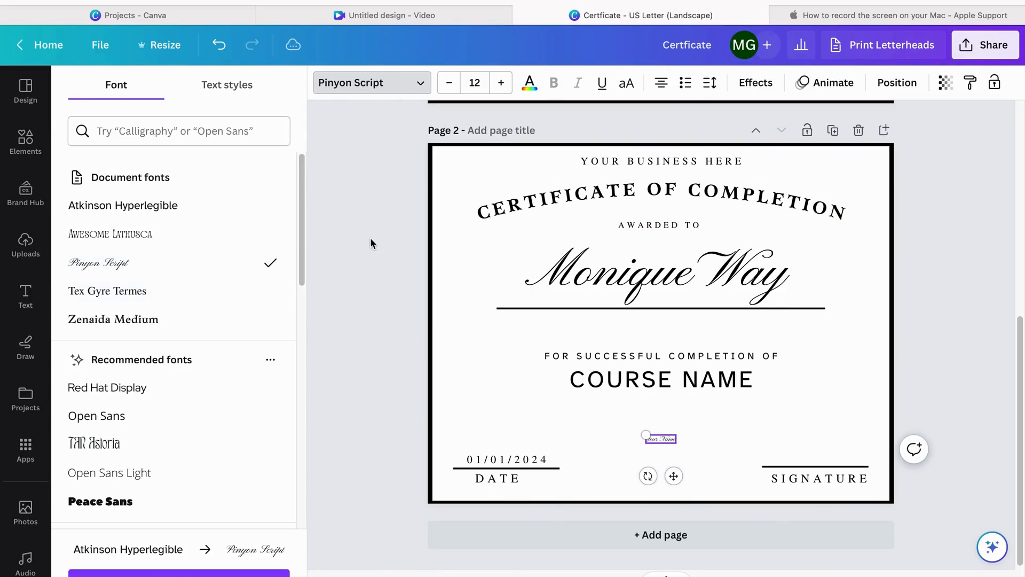
click(646, 436)
drag(516, 435, 450, 417)
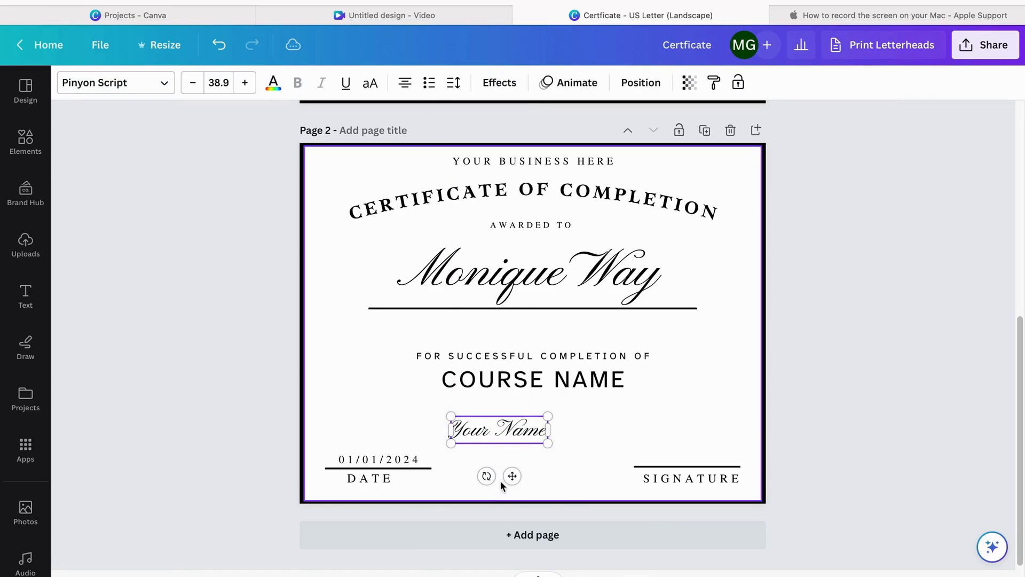
mouse_move(512, 474)
mouse_down()
mouse_move(716, 483)
mouse_move(720, 494)
mouse_move(699, 495)
mouse_up()
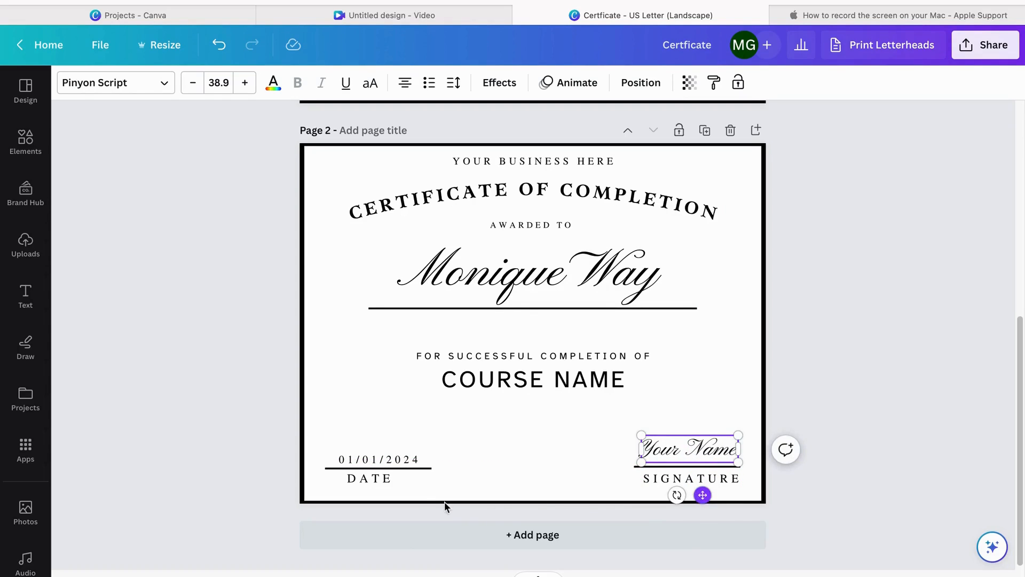
Raise the date slightly onto its line and shrink Your Name to size 35.2
click(389, 458)
drag(389, 458, 390, 454)
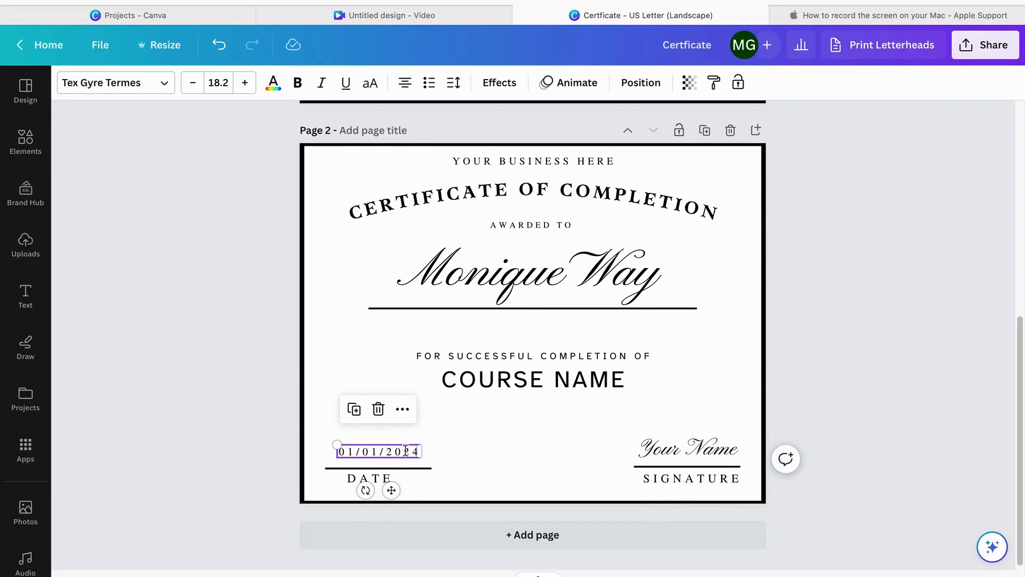
click(639, 452)
drag(647, 441, 694, 450)
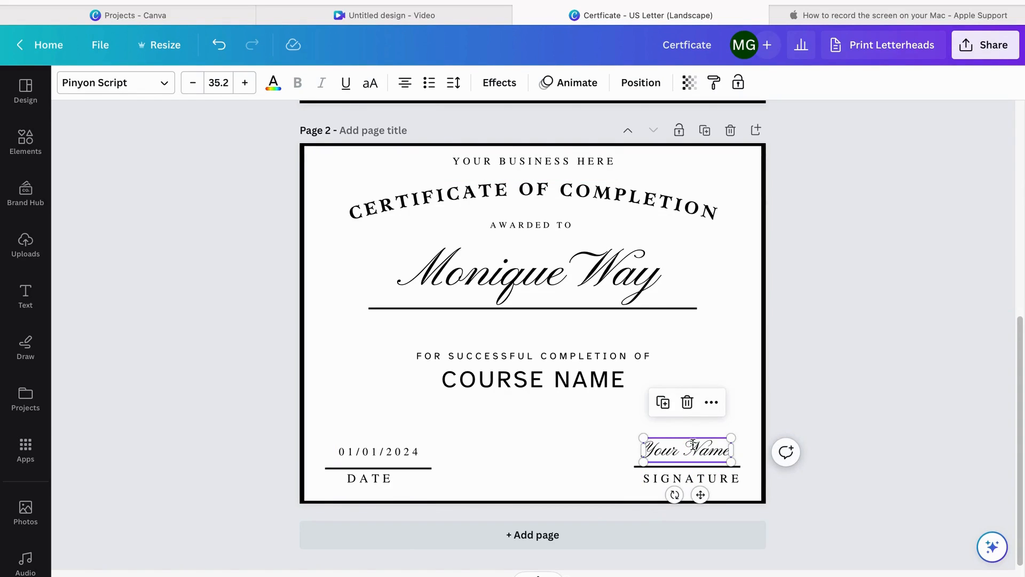
click(871, 339)
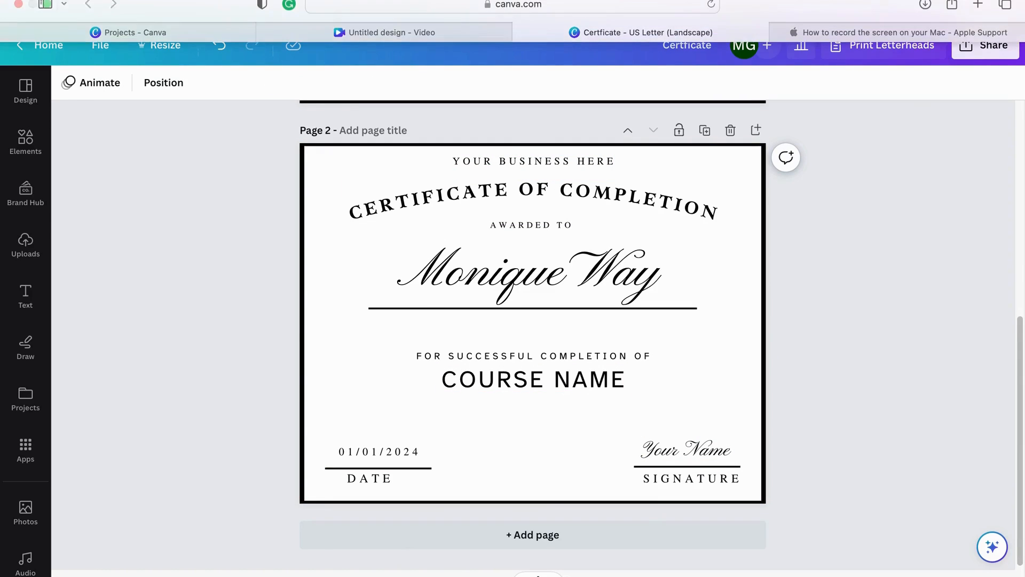
scroll(877, 178, up, 5)
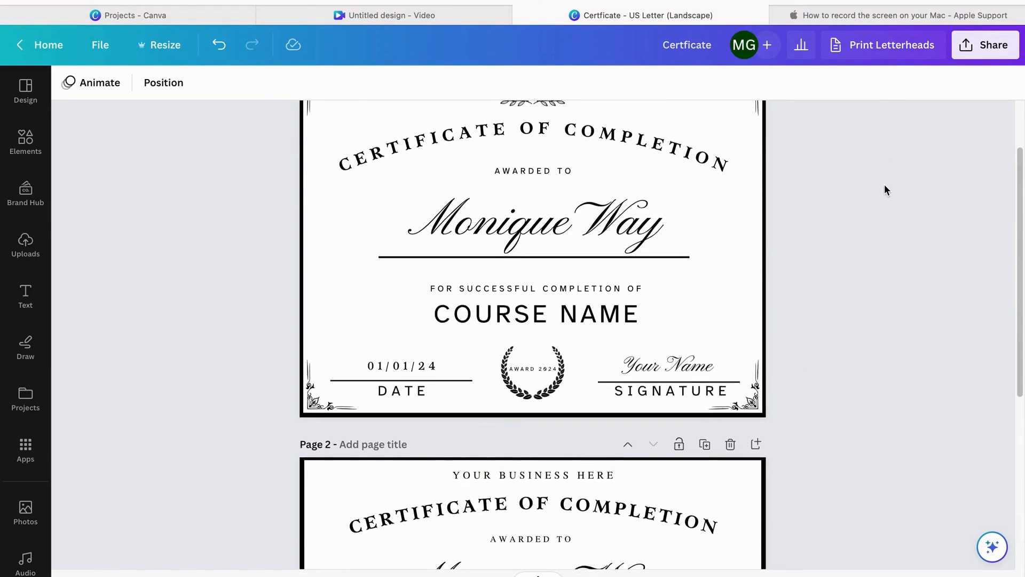
scroll(884, 184, up, 2)
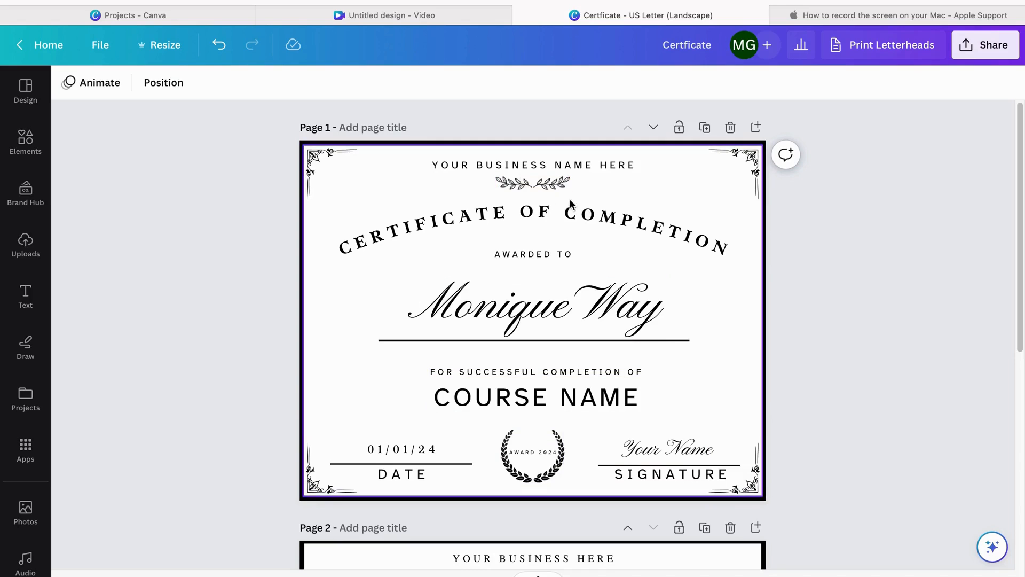
scroll(747, 313, down, 5)
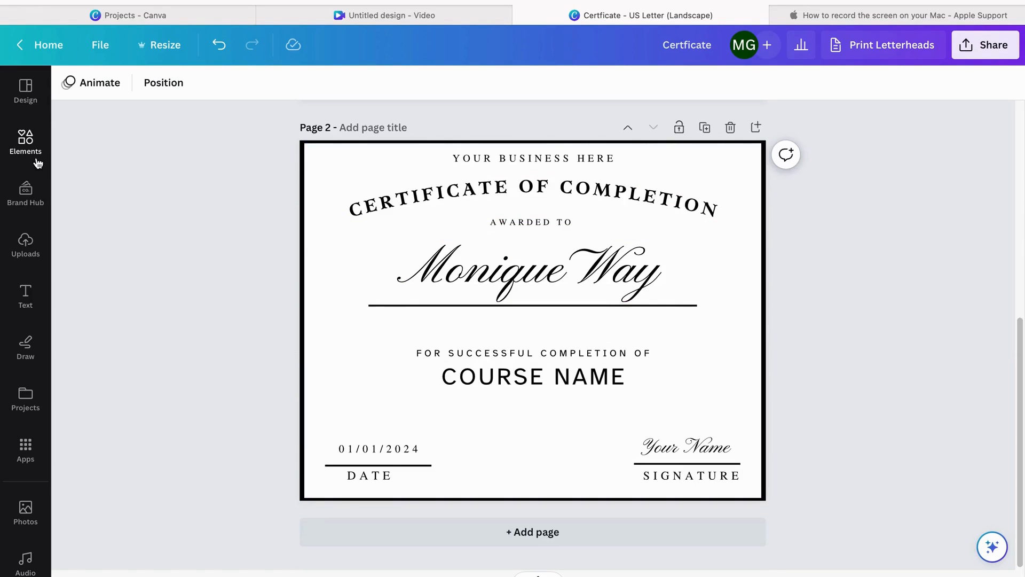
Add the gold corner ornament from recently used elements to page 2
click(26, 141)
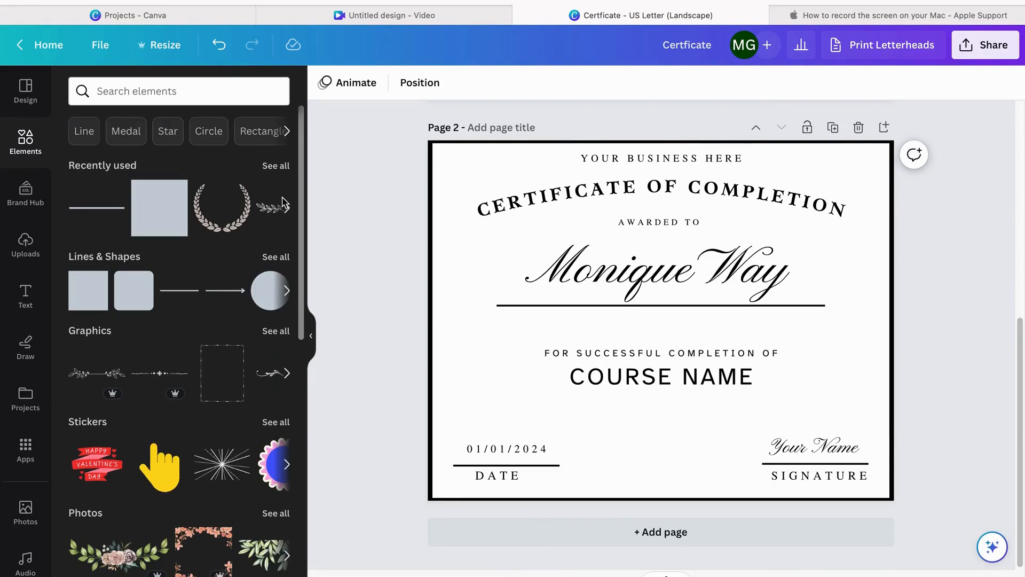
click(276, 166)
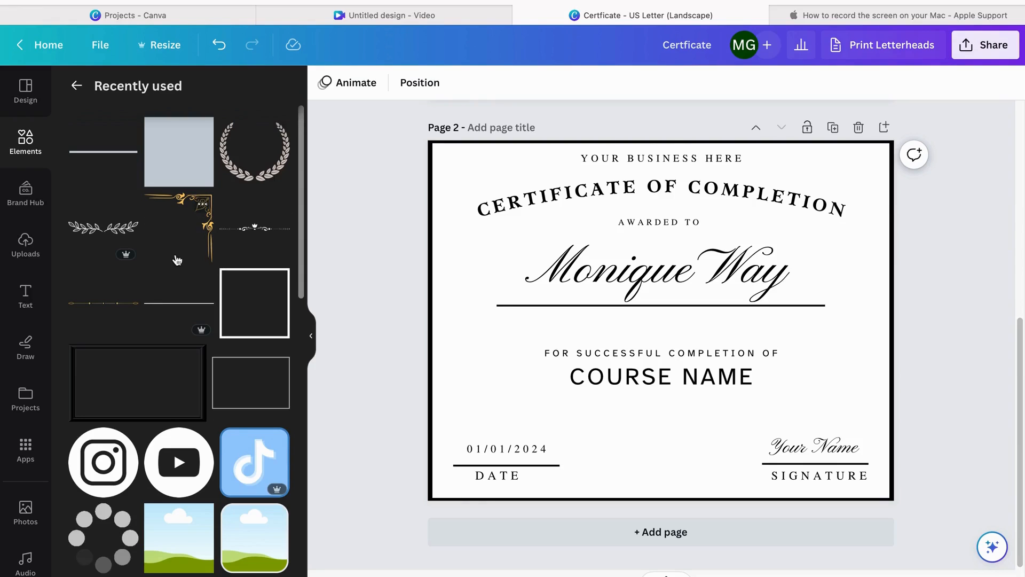
click(209, 249)
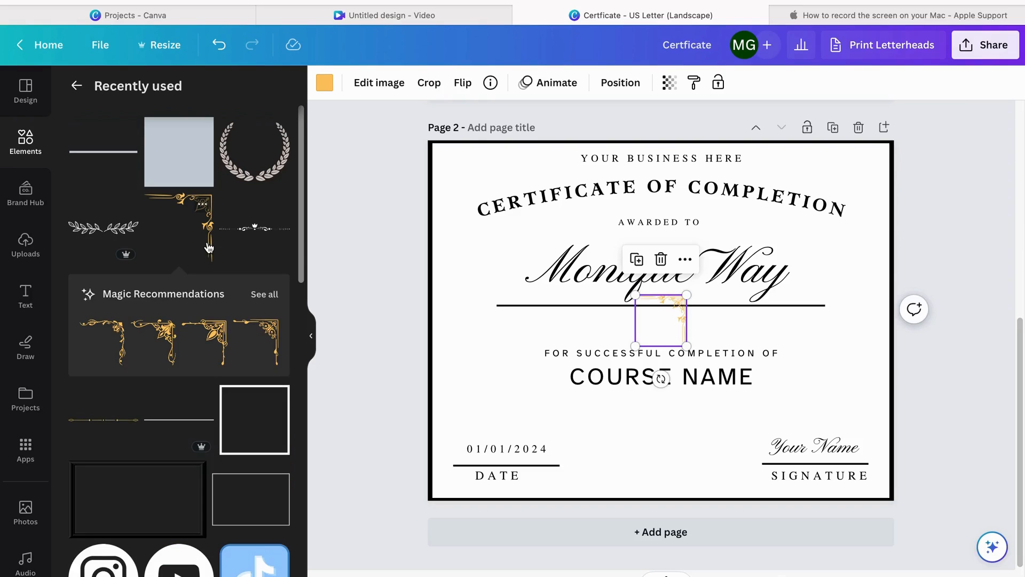
click(203, 206)
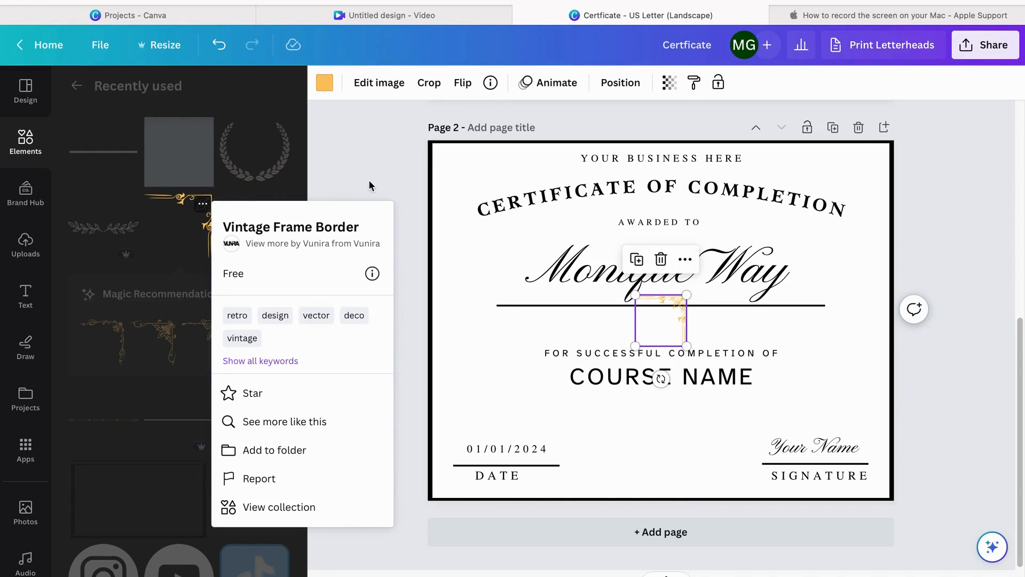
click(379, 164)
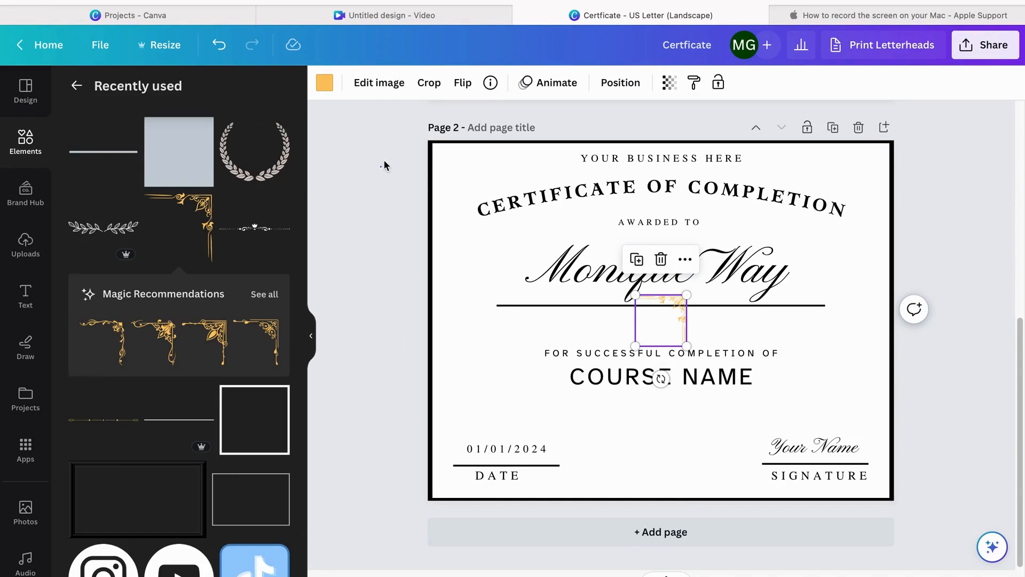
click(834, 327)
Recolour the corner ornament black and move it into page 2's top-right corner
click(680, 325)
click(323, 84)
click(117, 170)
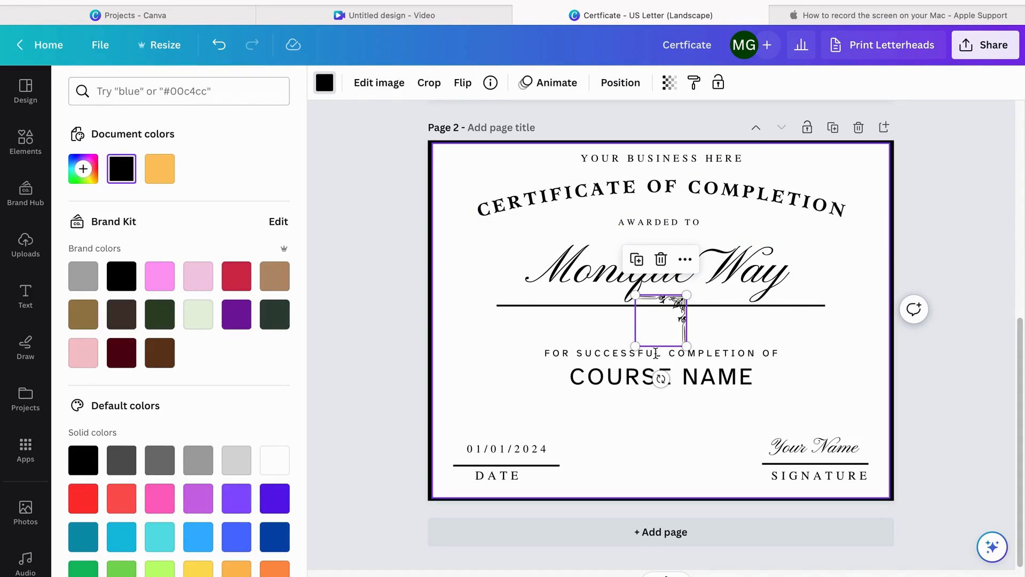
drag(674, 337, 874, 188)
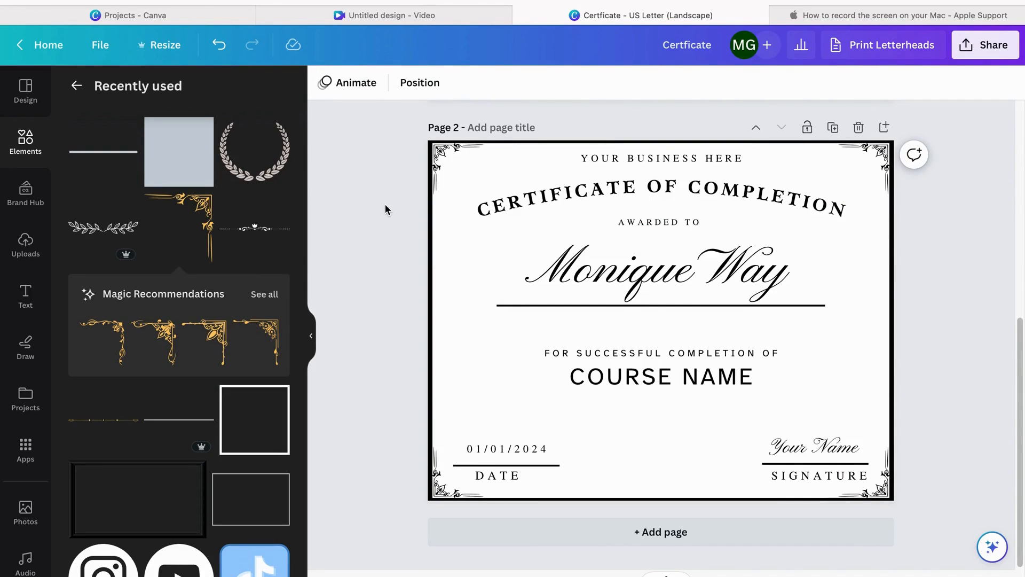
Add the leaf divider from recently used elements and shrink it to a small size
scroll(392, 203, up, 5)
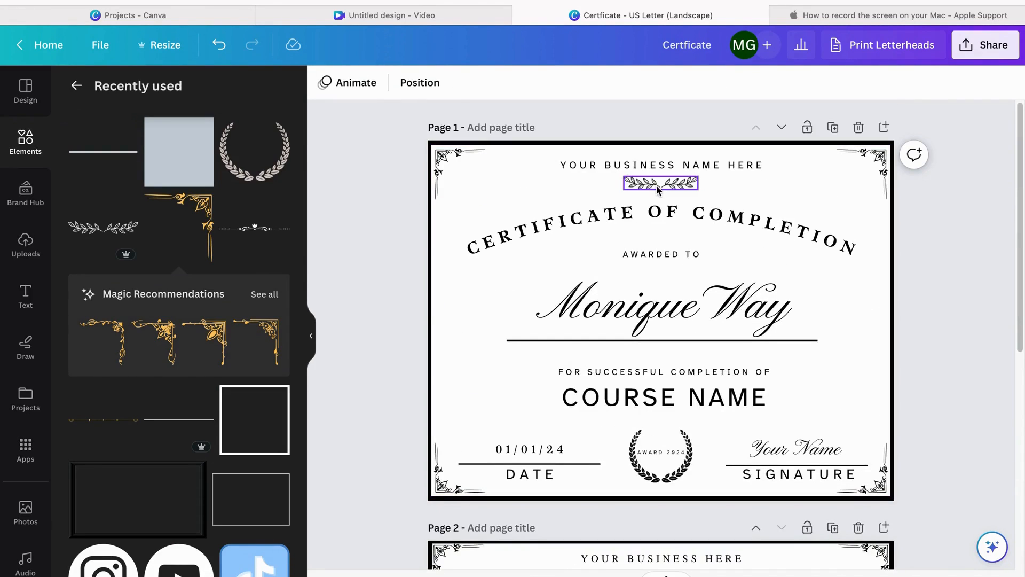
scroll(954, 257, down, 5)
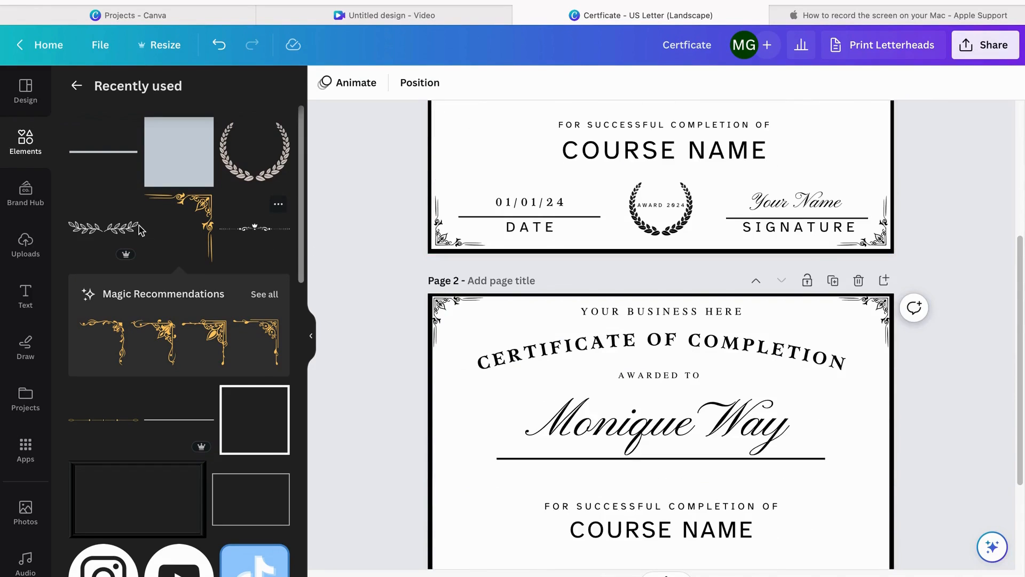
click(127, 206)
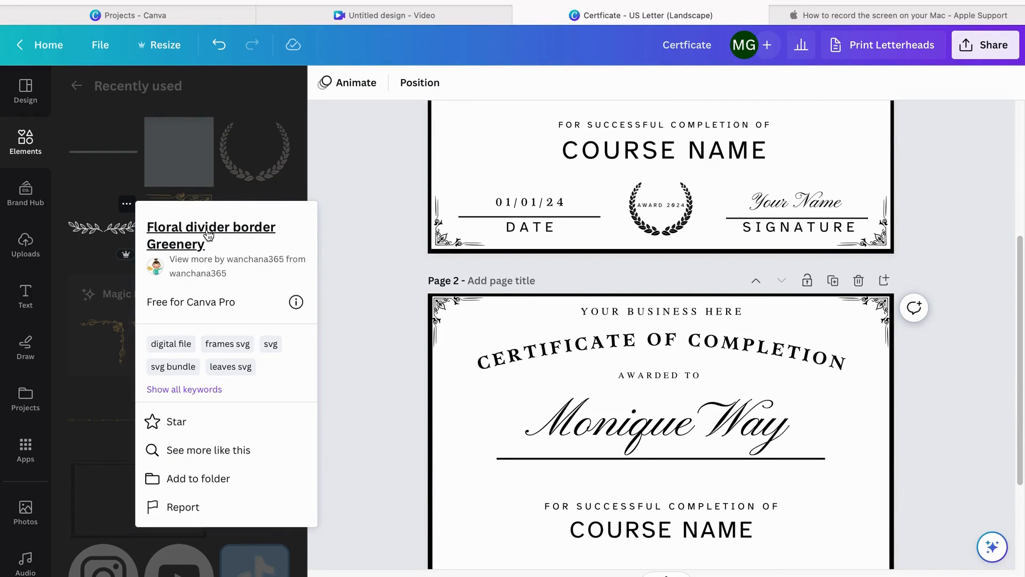
click(98, 230)
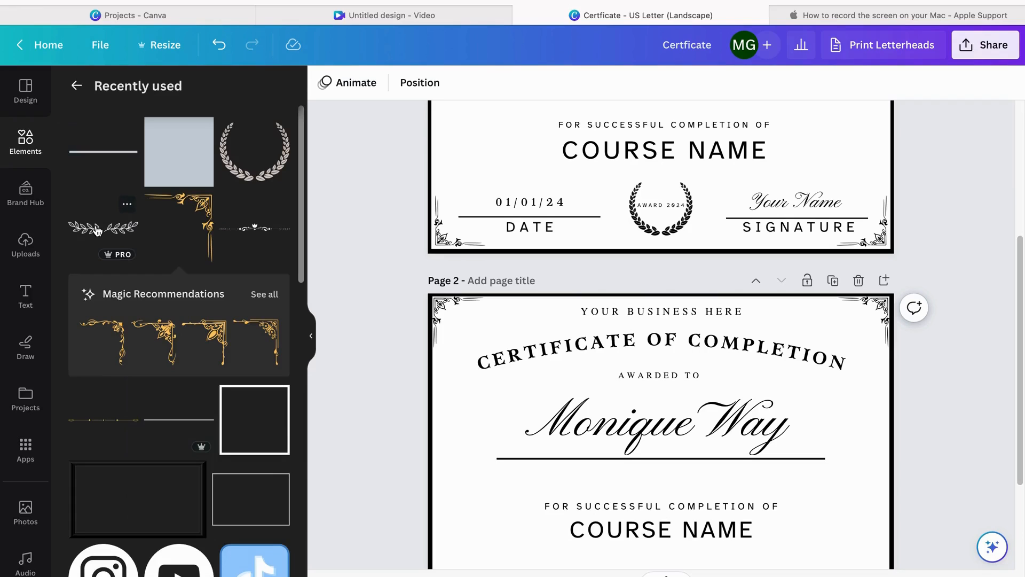
scroll(599, 280, down, 3)
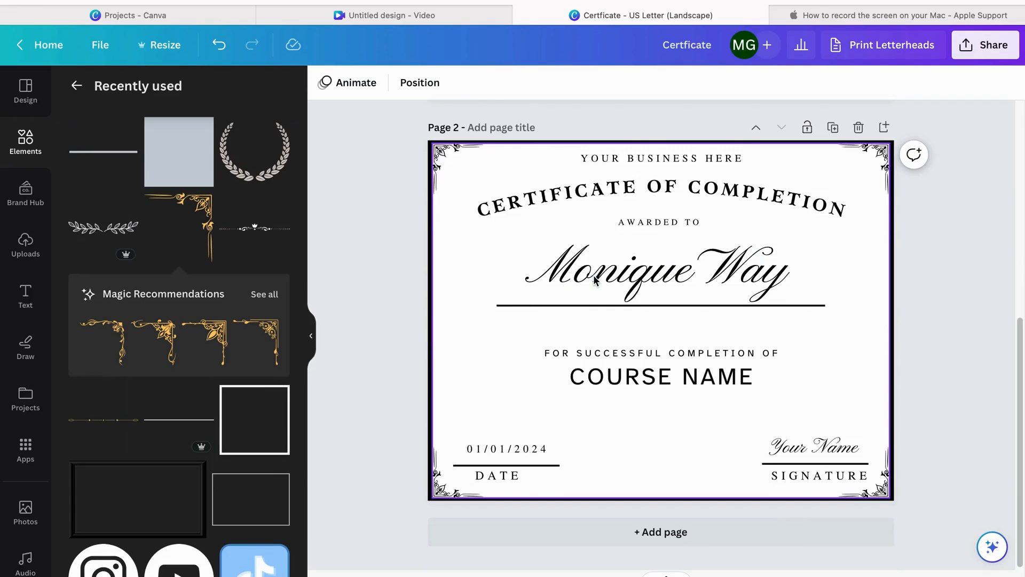
click(120, 240)
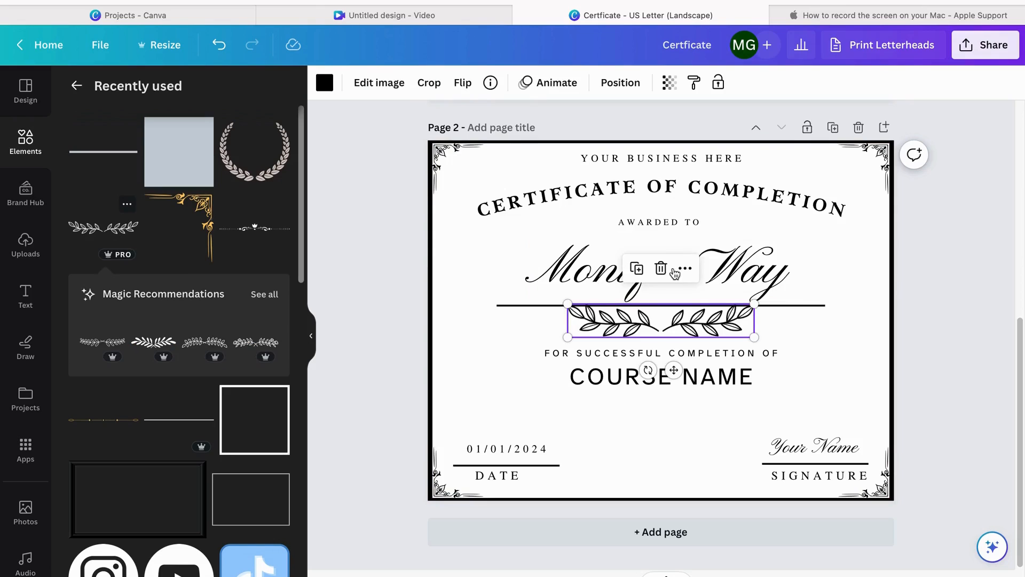
drag(754, 304, 675, 201)
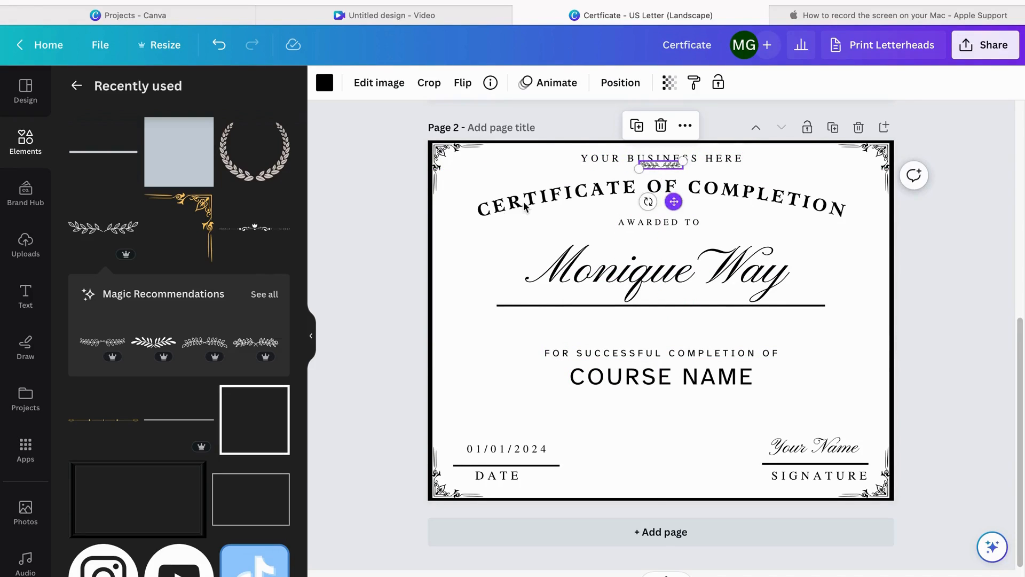
Lower the title and name block, then fit the divider beneath YOUR BUSINESS HERE
drag(480, 208, 805, 323)
key(shift+Down)
key(shift+Down)
key(shift+Down)
key(shift+Down)
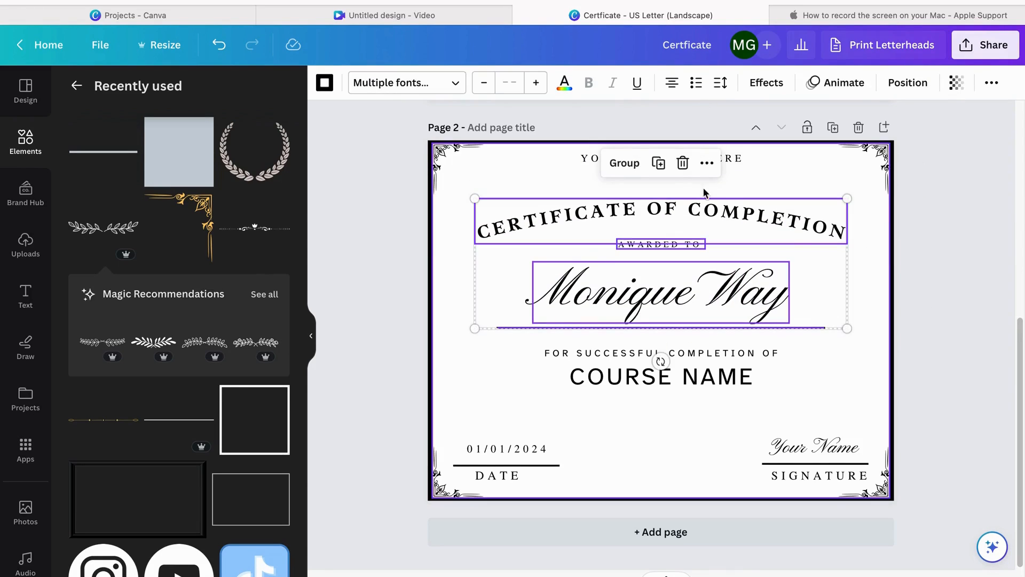
click(774, 174)
drag(671, 172, 693, 170)
drag(683, 207, 678, 216)
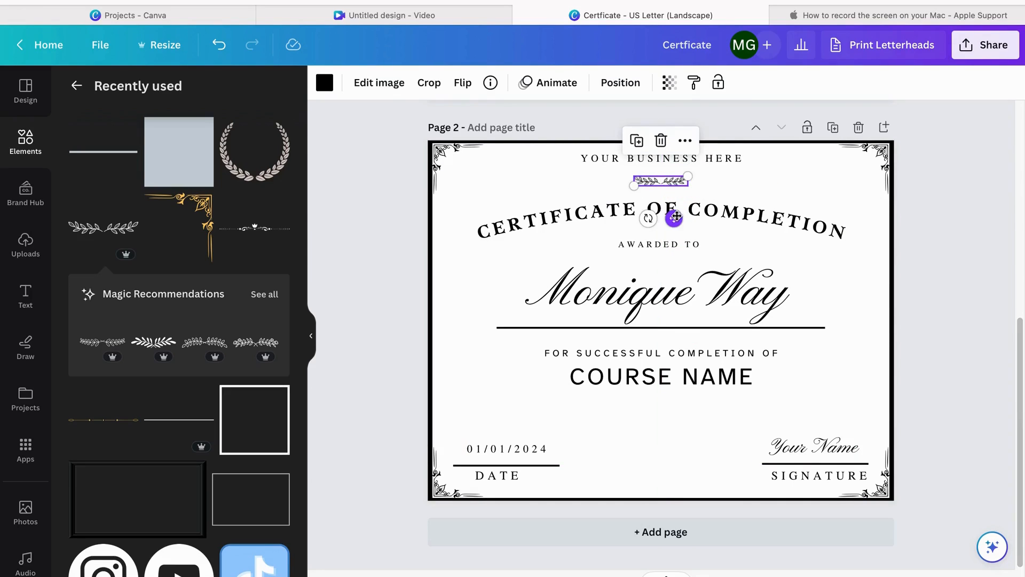
Add the laurel wreath from recently used elements to page 2
click(966, 211)
scroll(964, 204, up, 7)
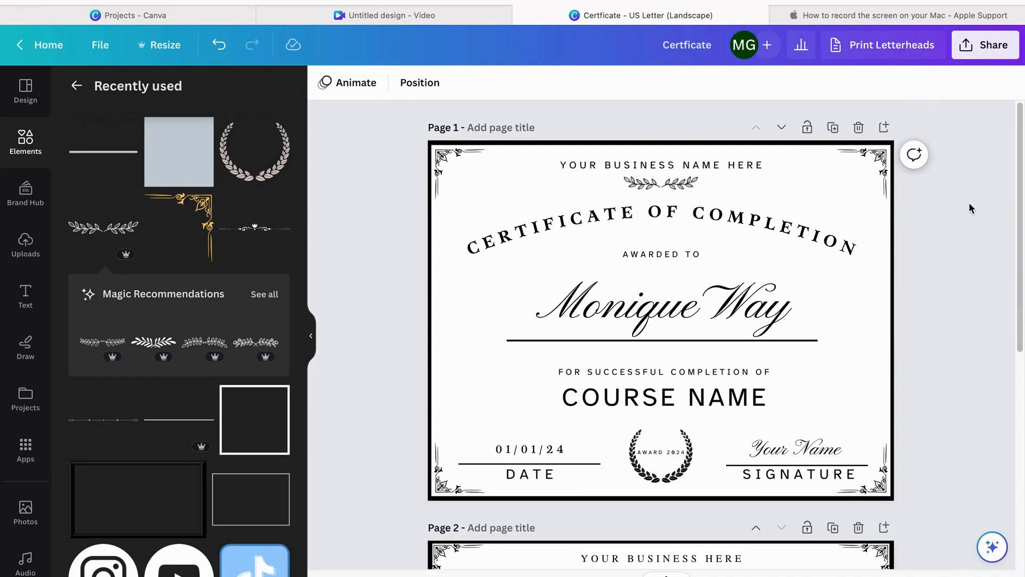
scroll(969, 204, down, 7)
scroll(970, 203, up, 2)
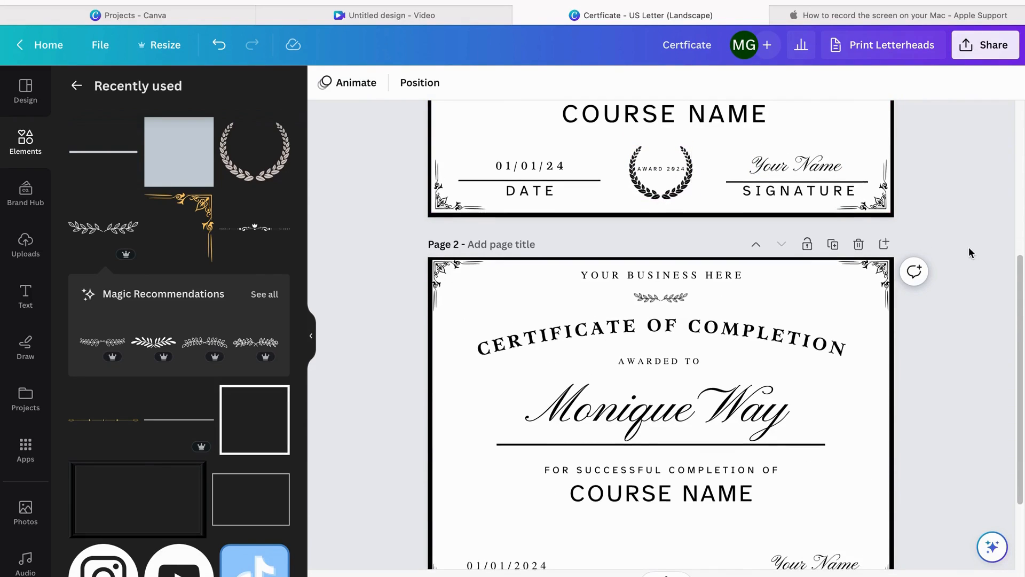
scroll(380, 191, down, 3)
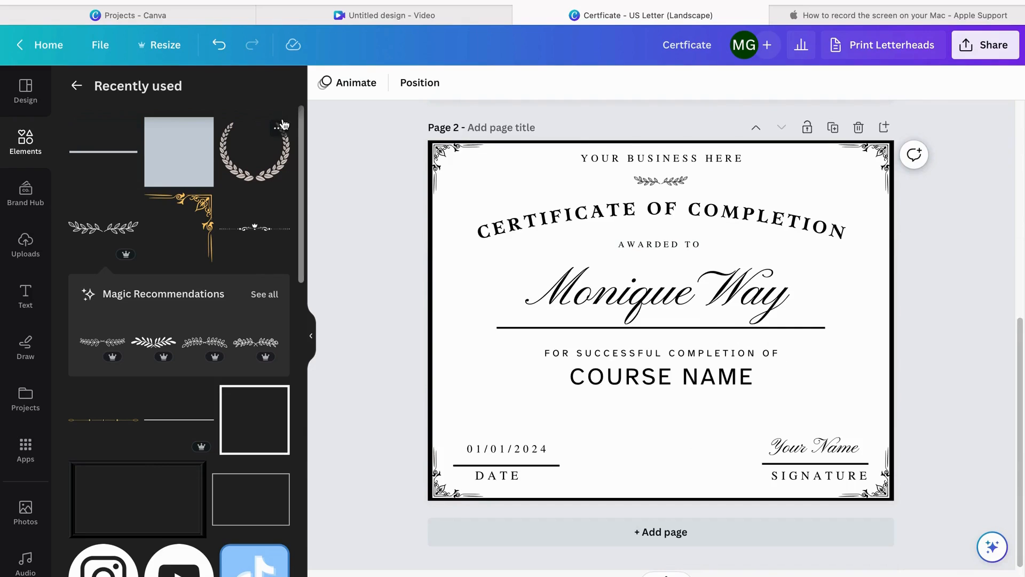
click(278, 129)
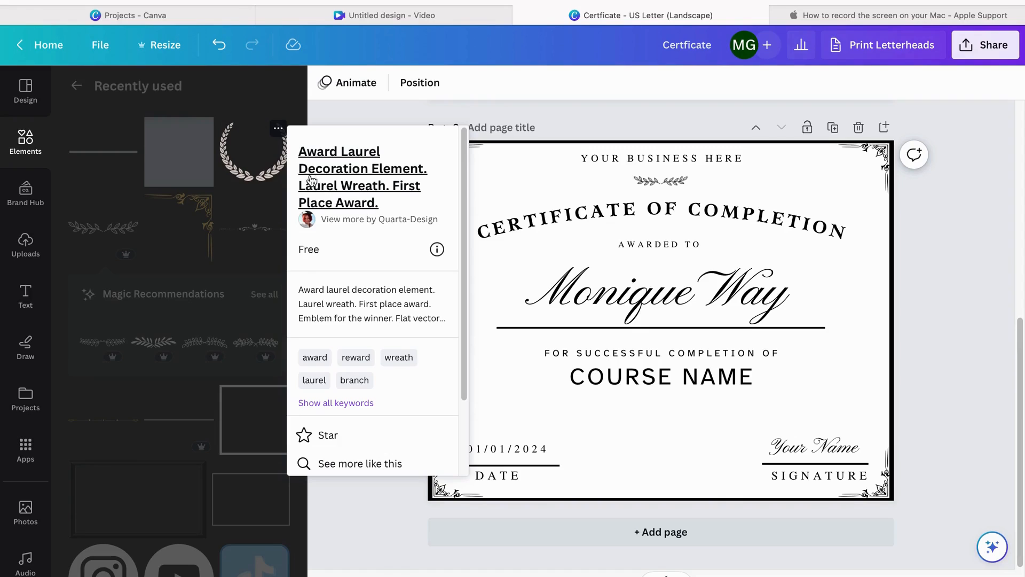
click(273, 172)
click(273, 172)
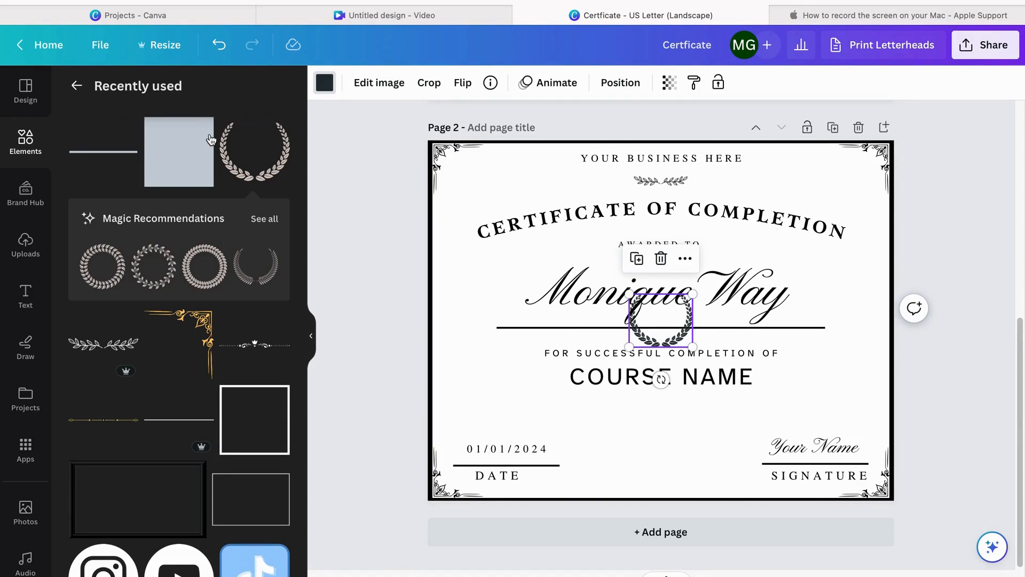
Make the wreath black, shrink it, and centre it between DATE and SIGNATURE
click(133, 177)
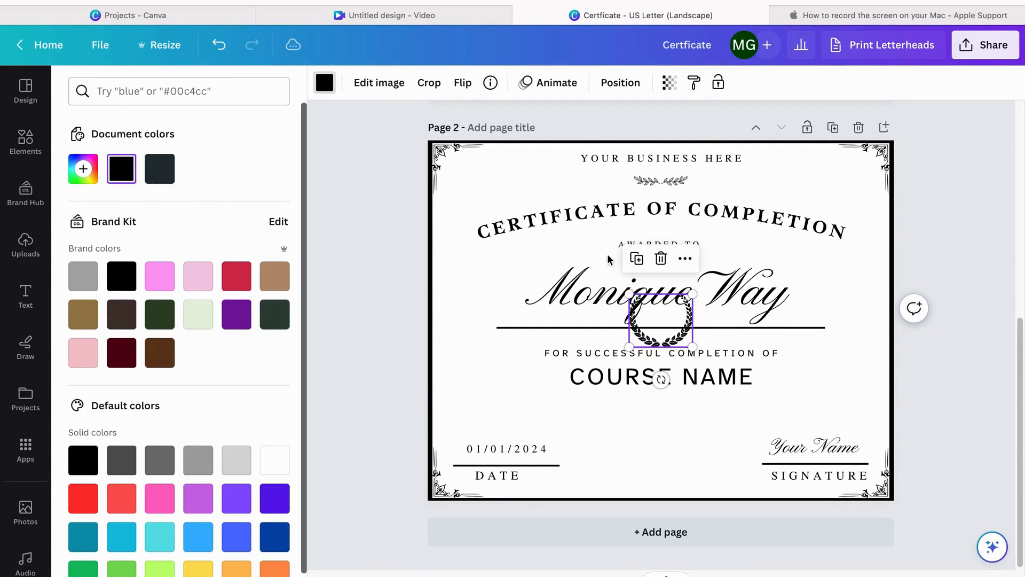
drag(693, 294, 688, 298)
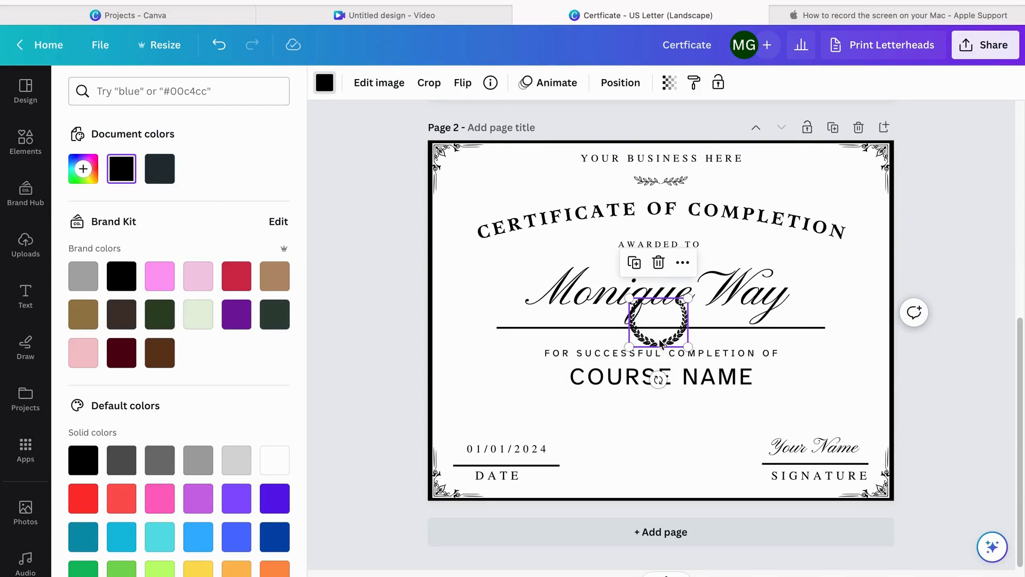
mouse_move(656, 341)
mouse_down()
mouse_move(672, 426)
mouse_move(673, 447)
mouse_move(648, 472)
mouse_move(674, 472)
mouse_move(661, 470)
mouse_up()
drag(662, 473, 662, 472)
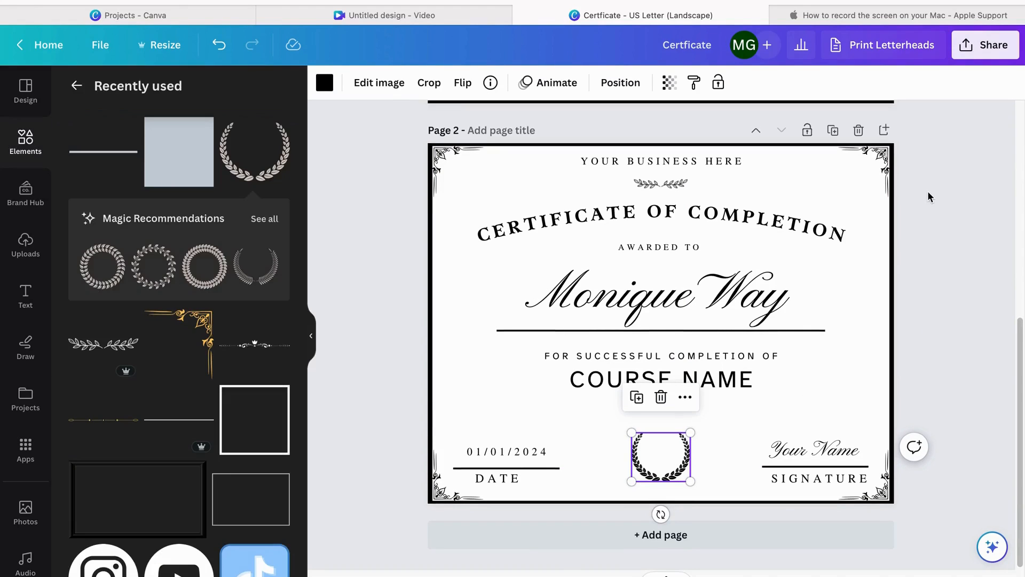
Add a new text box on page 2 reading 'AWARD 2024'
scroll(926, 196, up, 5)
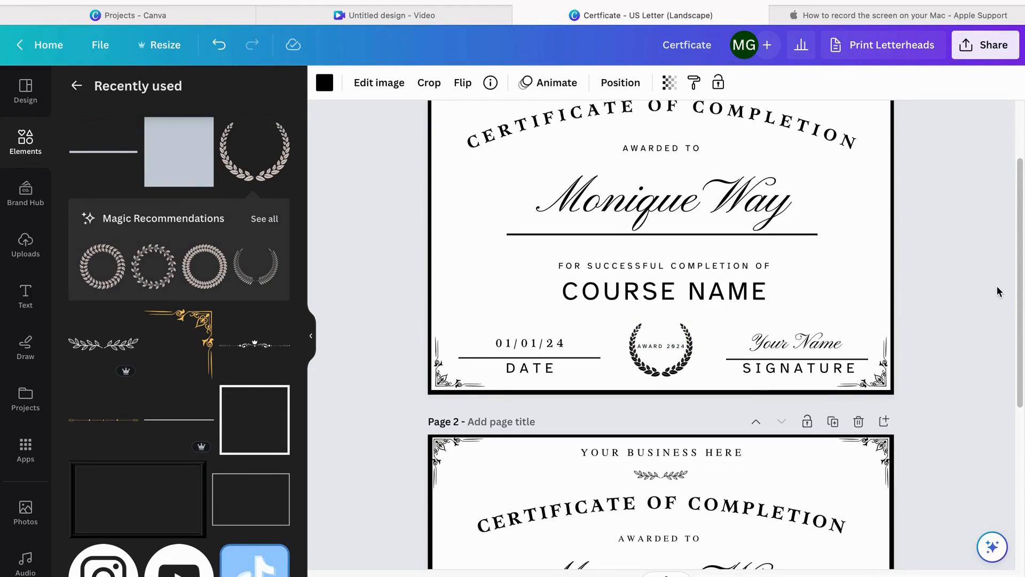
scroll(1000, 291, down, 5)
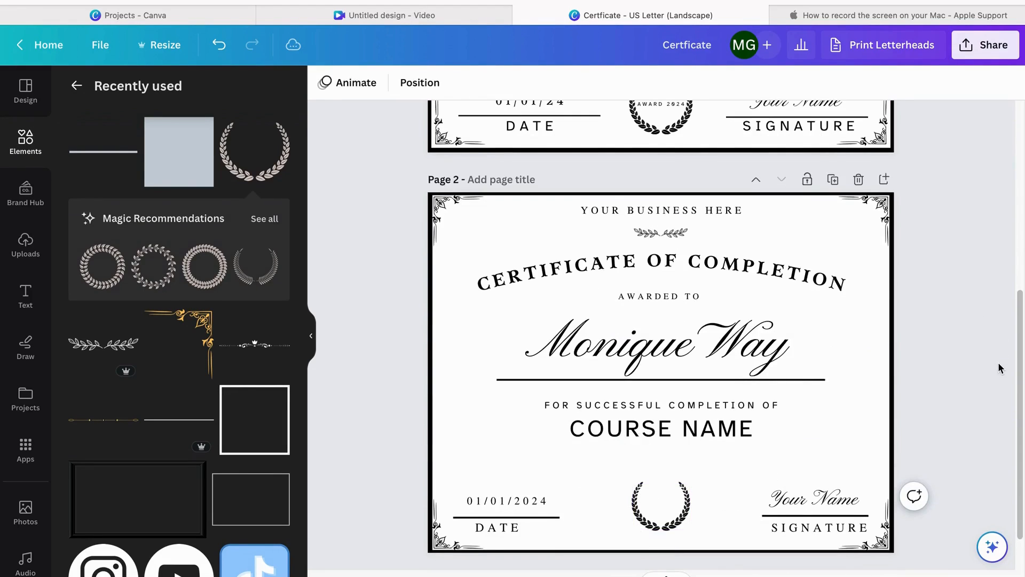
click(1000, 368)
key(t)
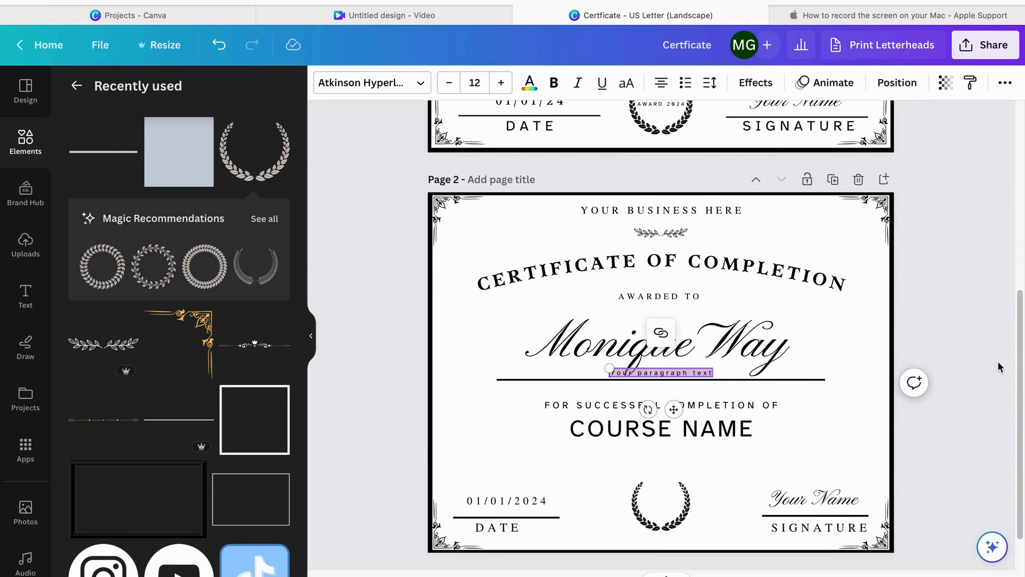
drag(675, 409, 685, 487)
triple_click(657, 446)
text(A)
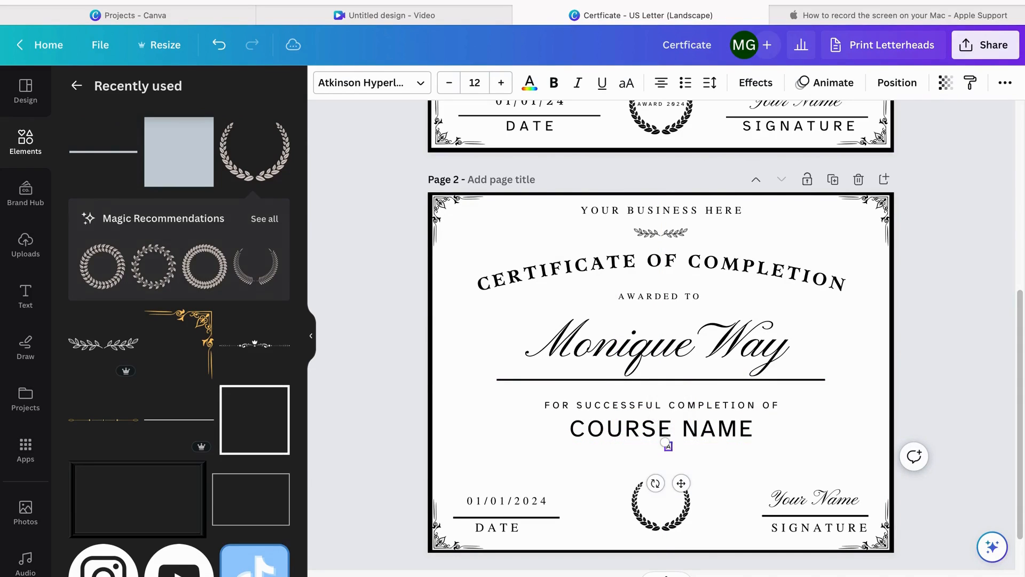
text(WARD 2024)
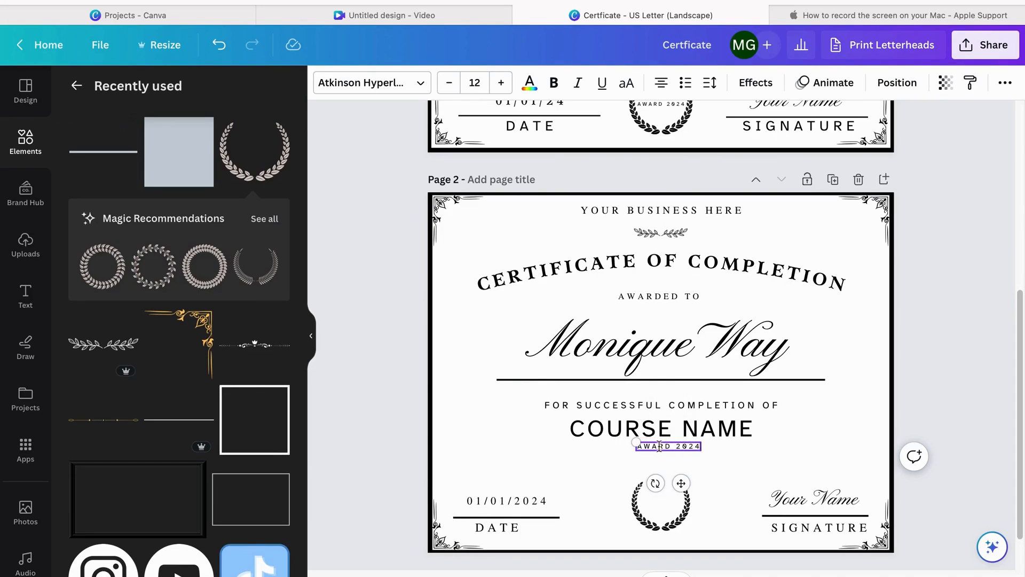
Shrink the AWARD 2024 text to size 8.7, centre it in the wreath, and hide the Elements panel
drag(682, 484, 679, 543)
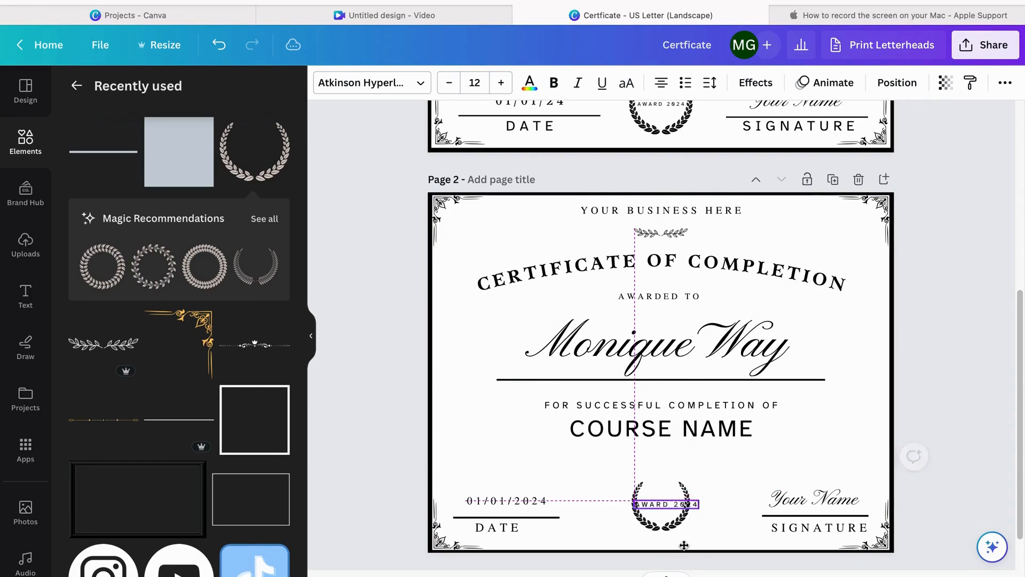
drag(633, 502, 652, 505)
mouse_move(682, 543)
mouse_down()
mouse_move(663, 542)
mouse_move(672, 537)
mouse_up()
click(731, 474)
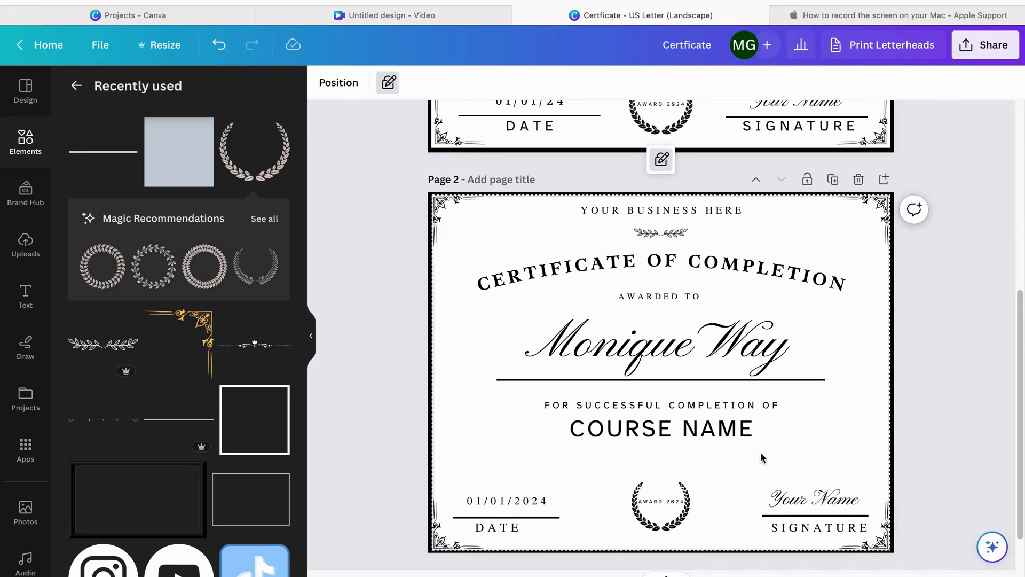
click(310, 338)
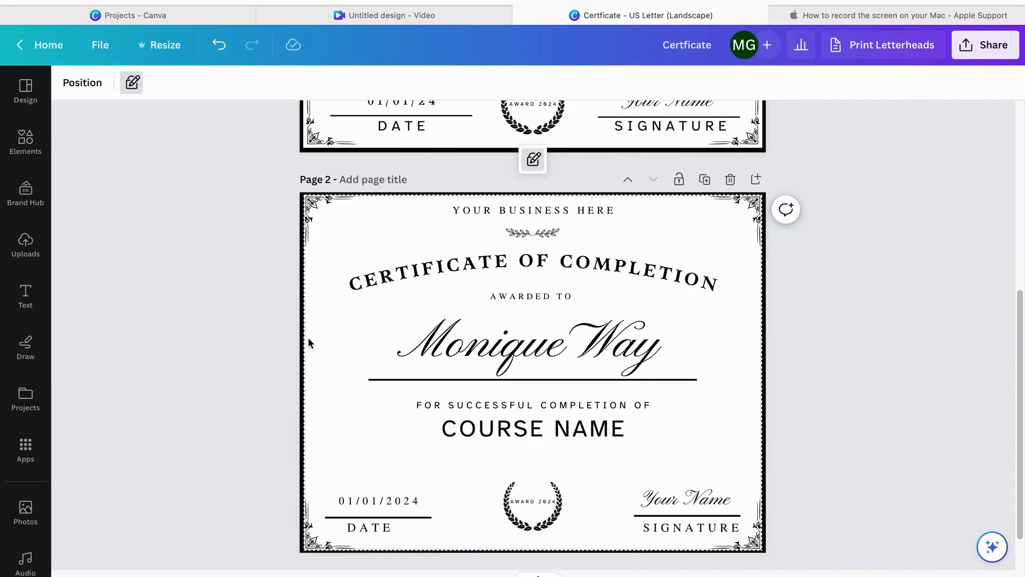
click(959, 302)
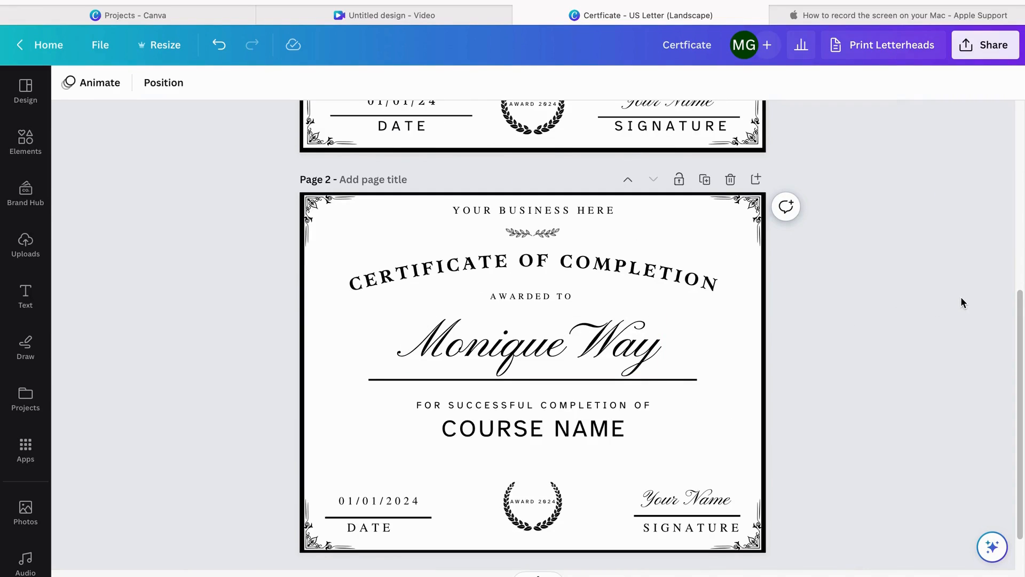